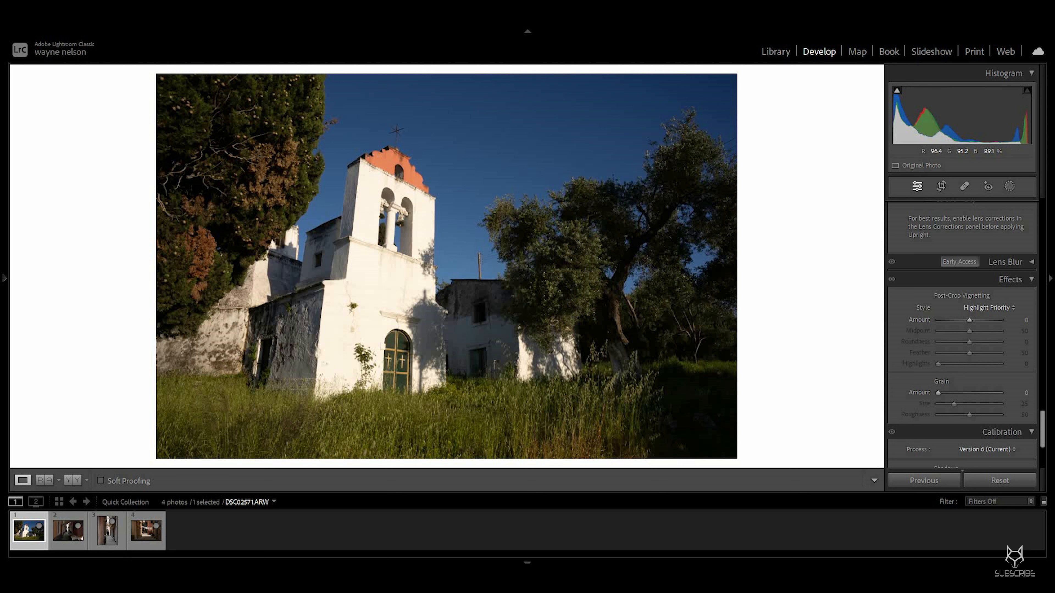
# Step: Enable Remove Chromatic Aberration and Enable Profile Corrections in the Lens Corrections panel
pyautogui.scroll(10, 962, 332)
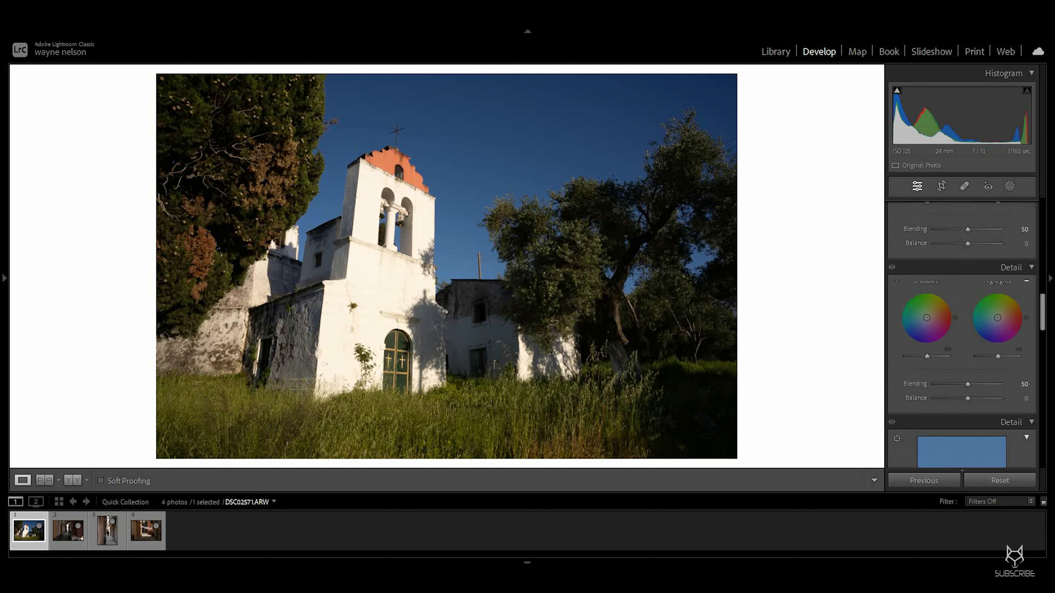
pyautogui.scroll(-5, 961, 333)
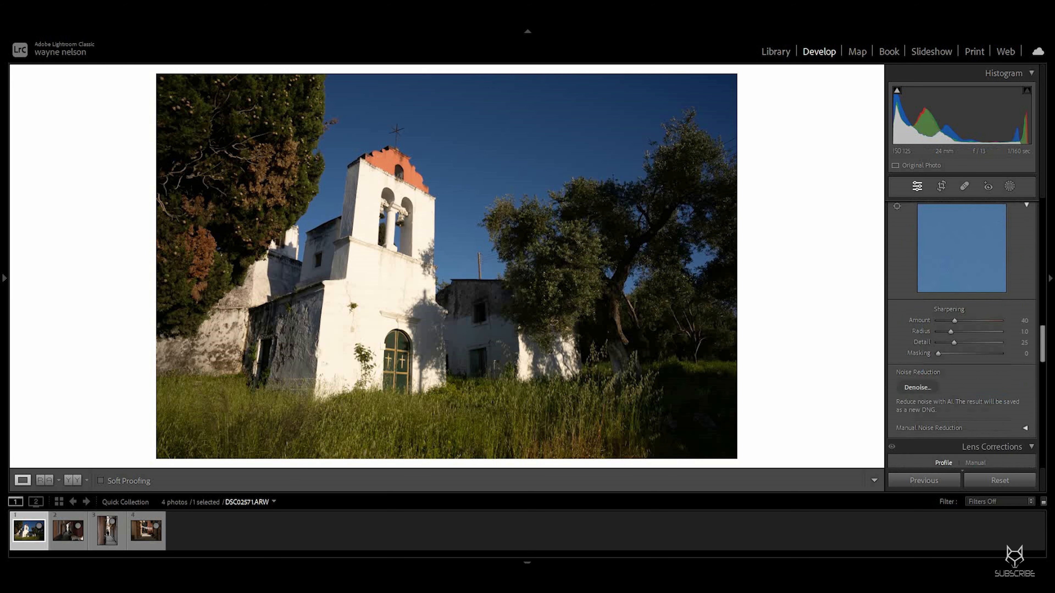
pyautogui.click(896, 324)
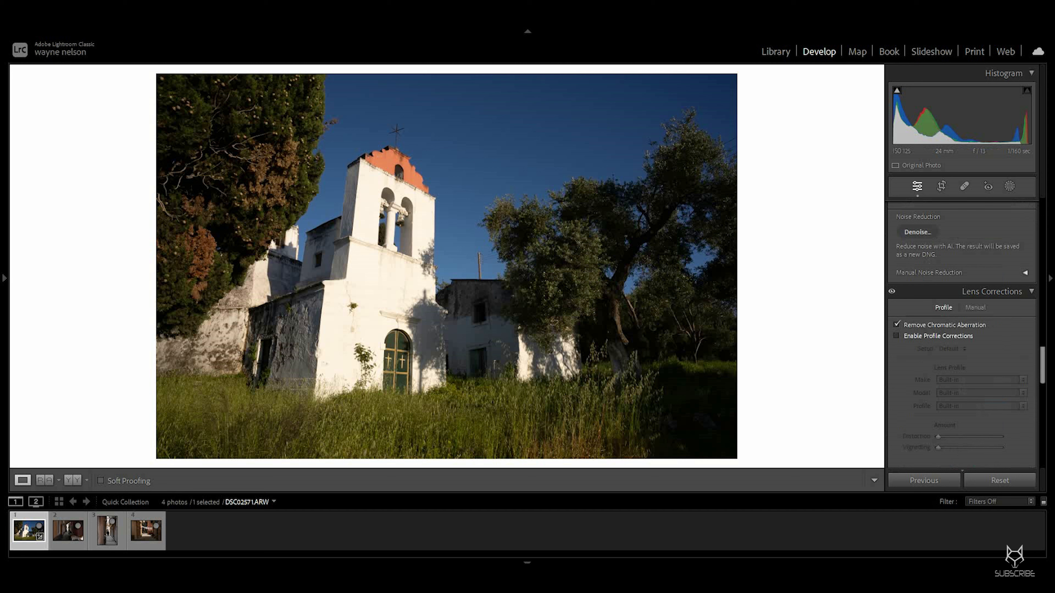
pyautogui.click(896, 336)
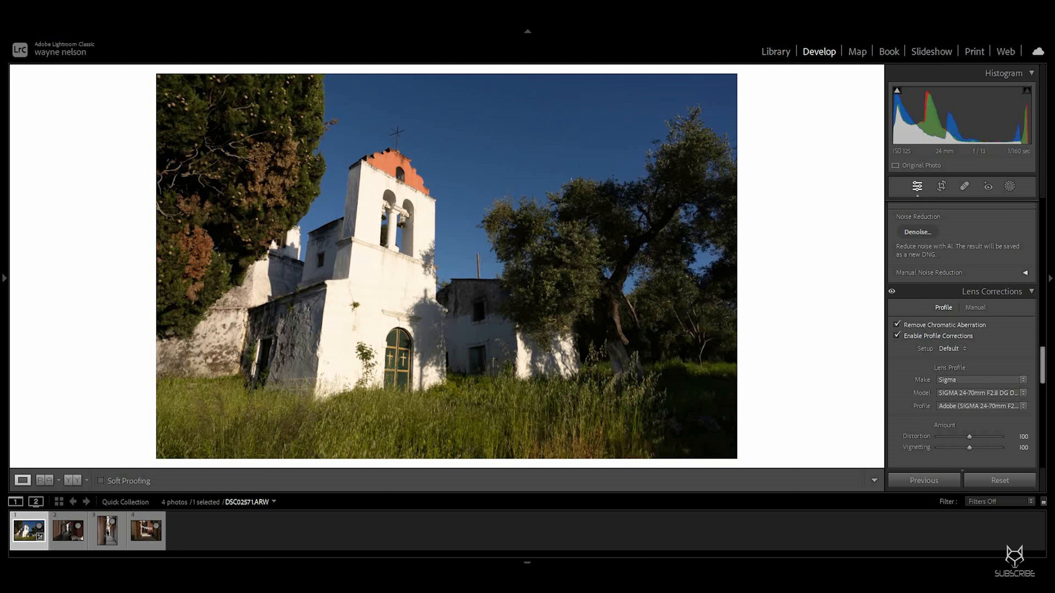
# Step: Set the photo's profile to Adobe Landscape
pyautogui.scroll(10, 961, 332)
pyautogui.scroll(10, 962, 333)
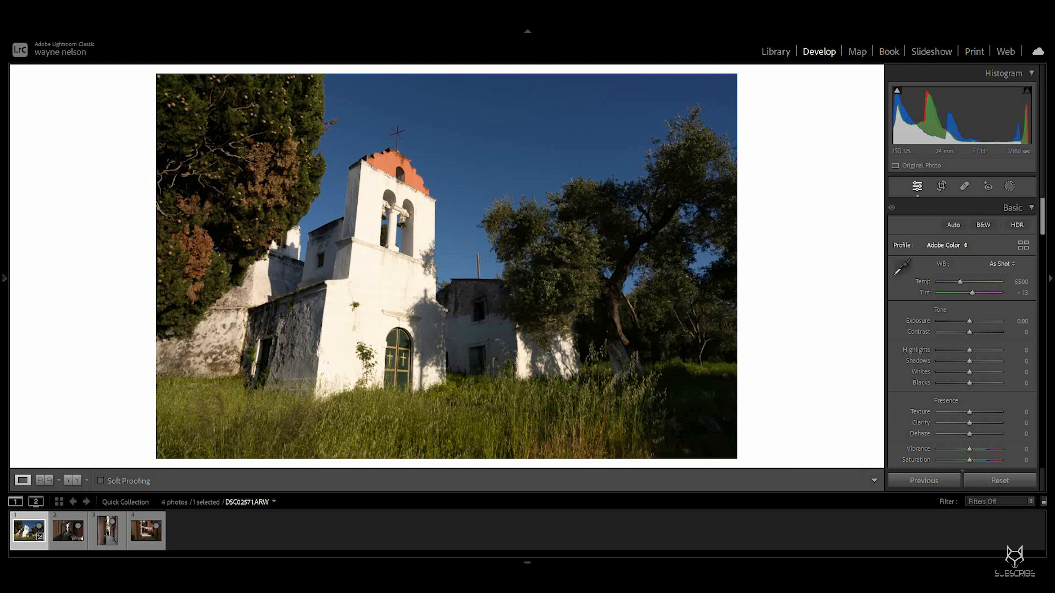
pyautogui.click(947, 245)
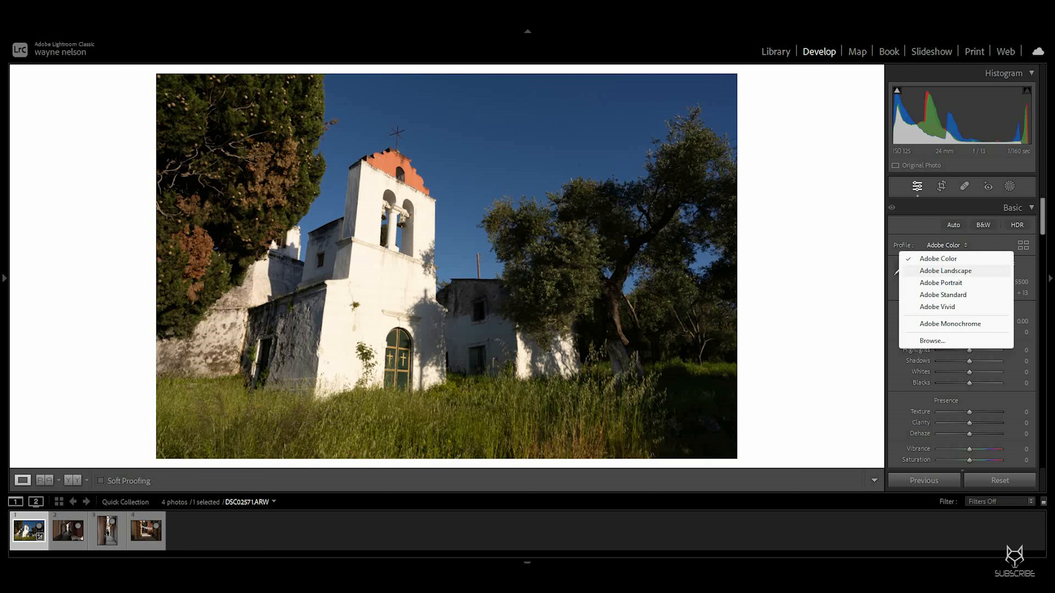
pyautogui.click(945, 271)
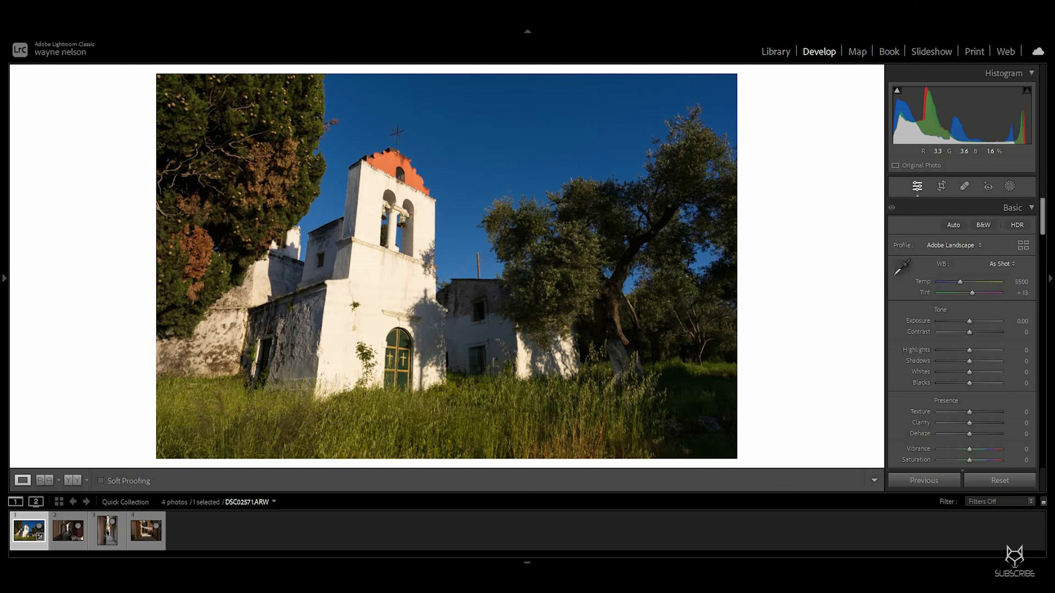
# Step: Compare the Adobe Color profile against Adobe Landscape, ending on Adobe Landscape
pyautogui.click(951, 245)
pyautogui.click(937, 259)
pyautogui.click(946, 245)
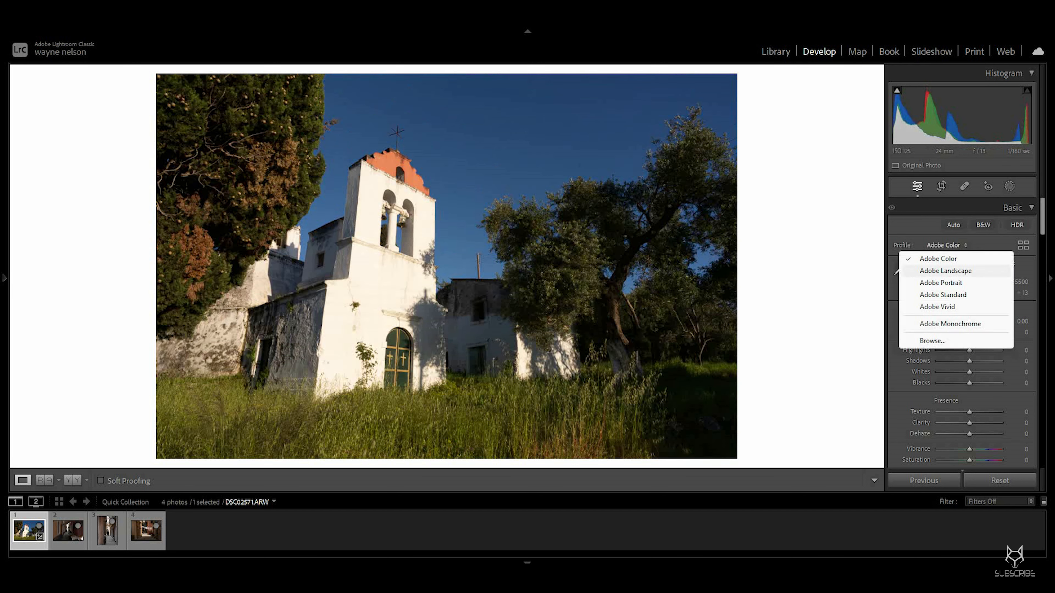
pyautogui.click(946, 270)
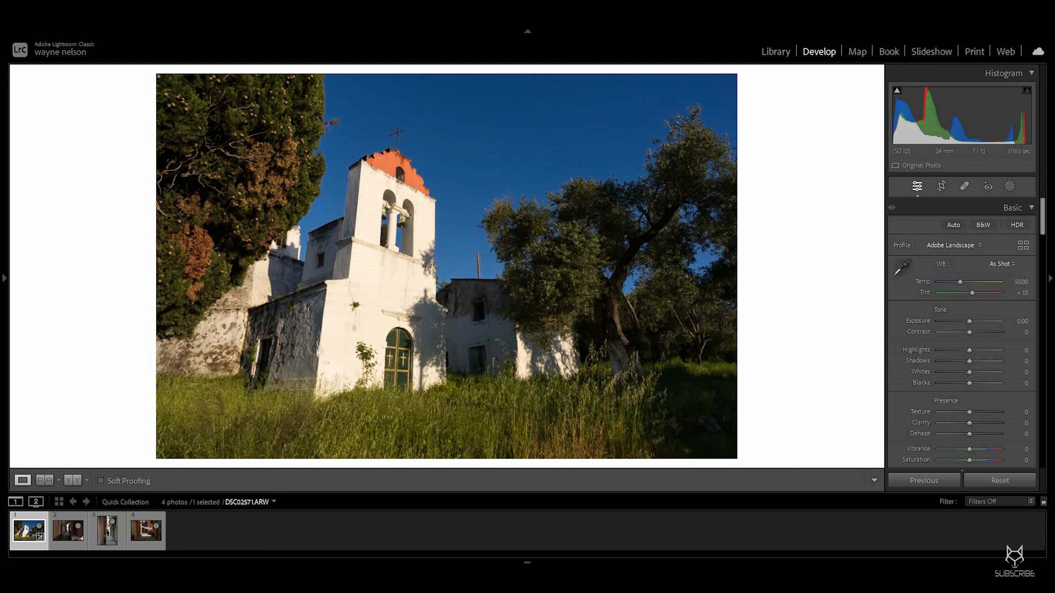
# Step: Set Highlights to -75 and Contrast to +18 in the Basic panel
pyautogui.moveTo(970, 350); pyautogui.dragTo(946, 350)
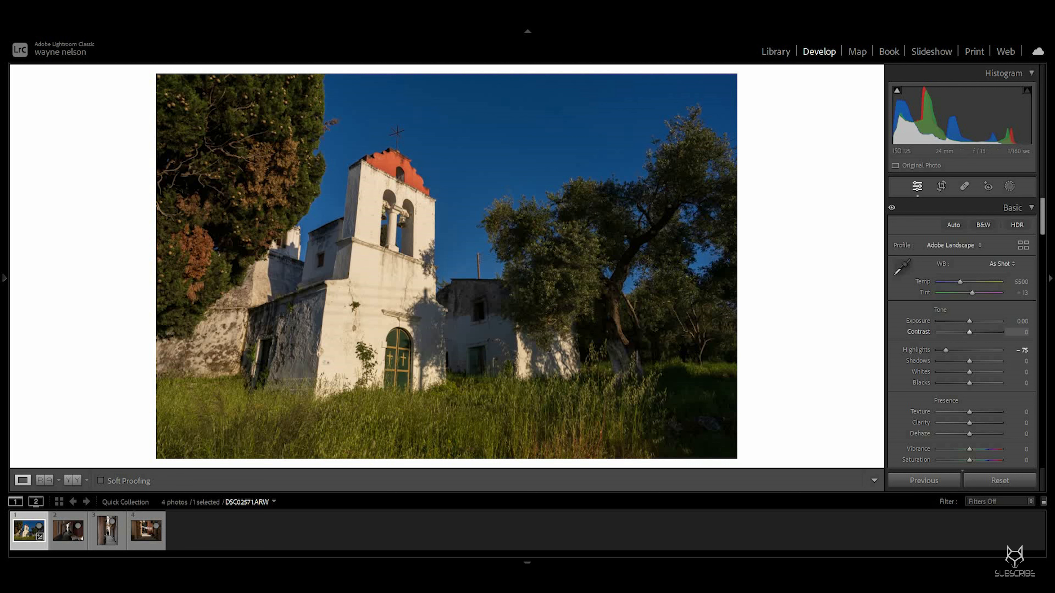
pyautogui.moveTo(970, 333); pyautogui.dragTo(974, 332)
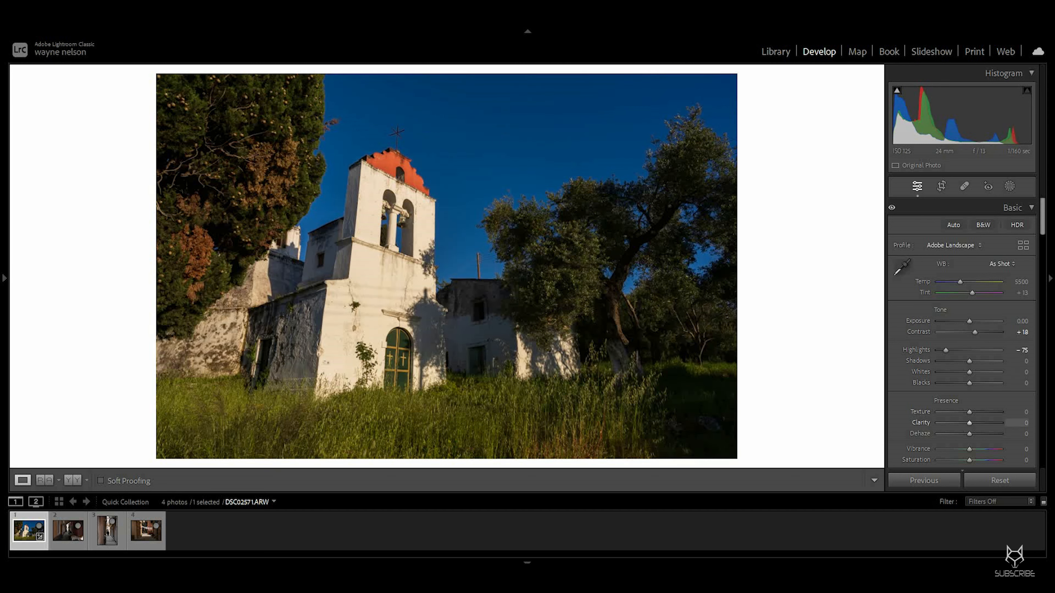
# Step: Set the Calibration Shadows Tint to +33
pyautogui.scroll(-15, 961, 332)
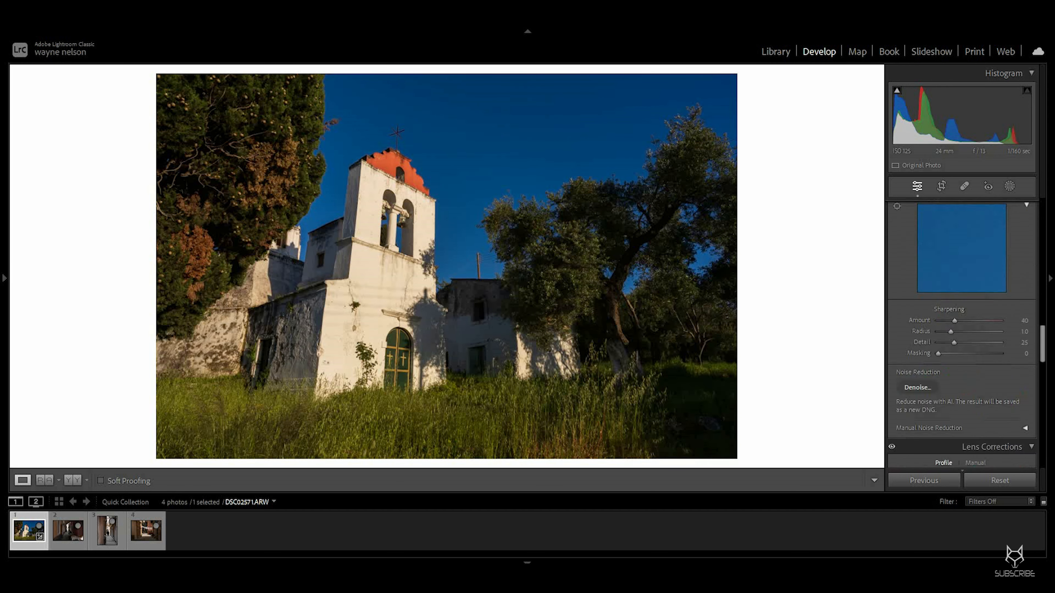
pyautogui.scroll(-5, 962, 332)
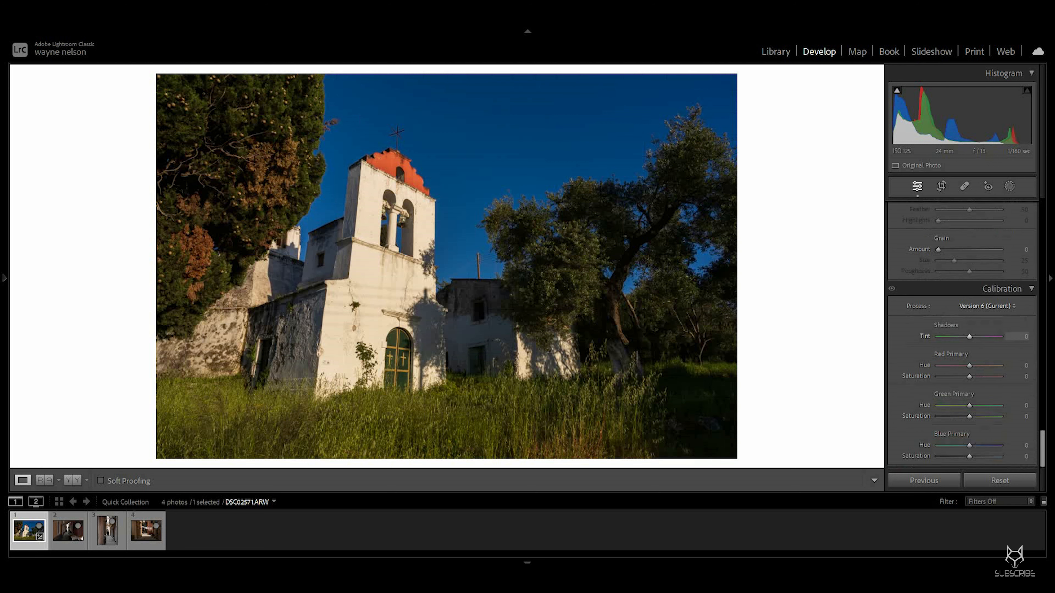
pyautogui.moveTo(969, 337); pyautogui.dragTo(979, 337)
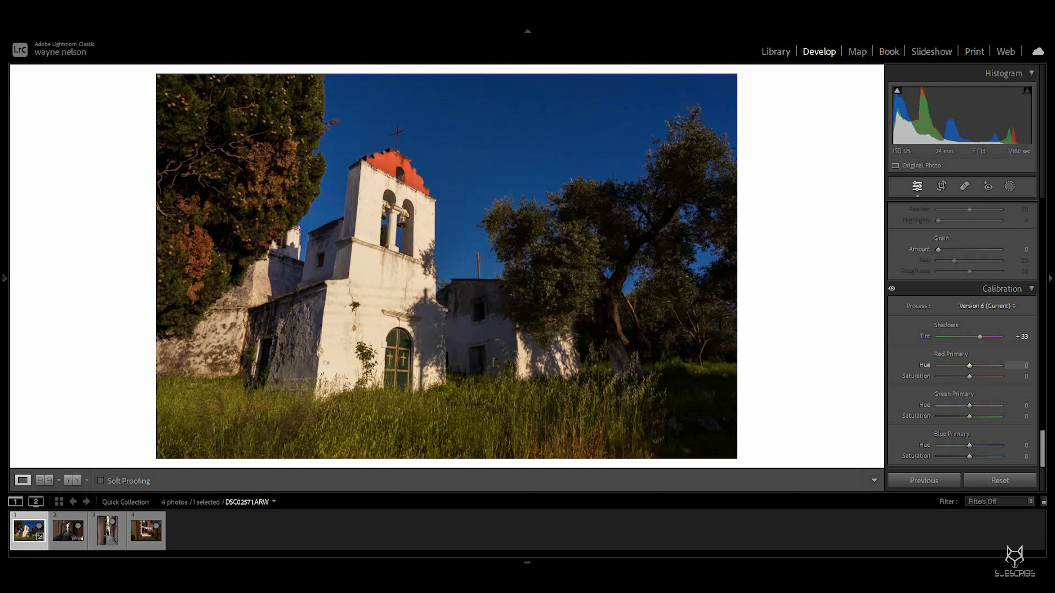
# Step: Try shifting the Red Primary hue, then return it to 0
pyautogui.moveTo(970, 366); pyautogui.dragTo(959, 365)
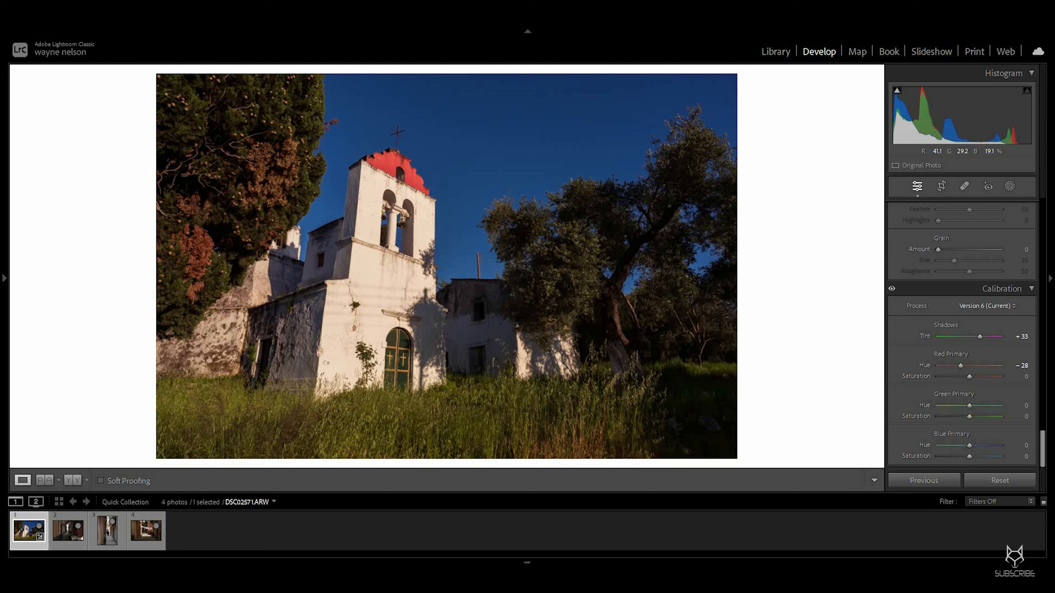
pyautogui.moveTo(960, 365); pyautogui.dragTo(972, 366)
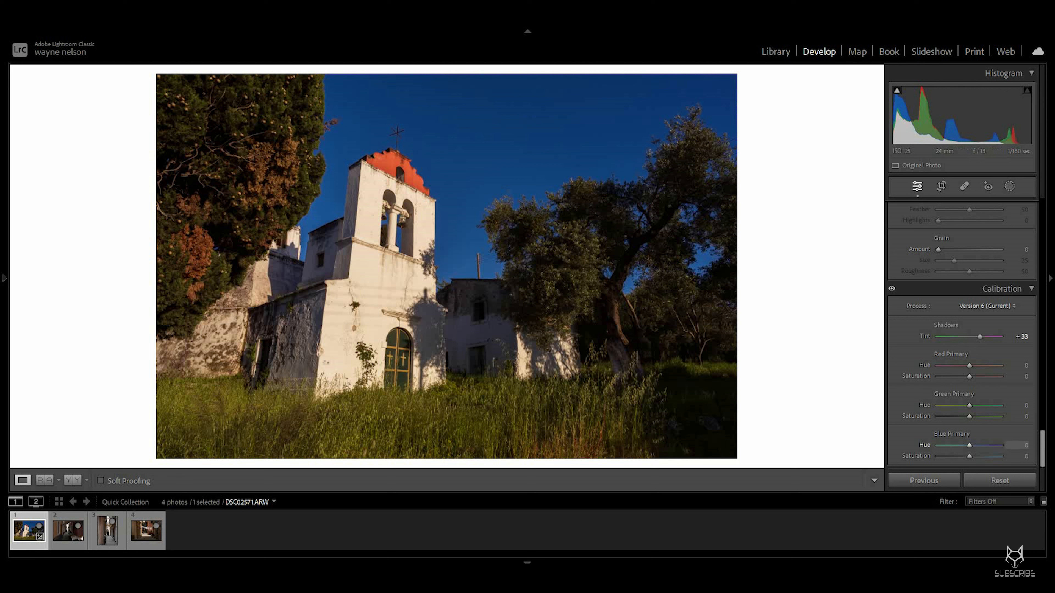
# Step: Lower the Blue Primary hue in Calibration and fine-tune its value
pyautogui.moveTo(968, 445); pyautogui.dragTo(959, 446)
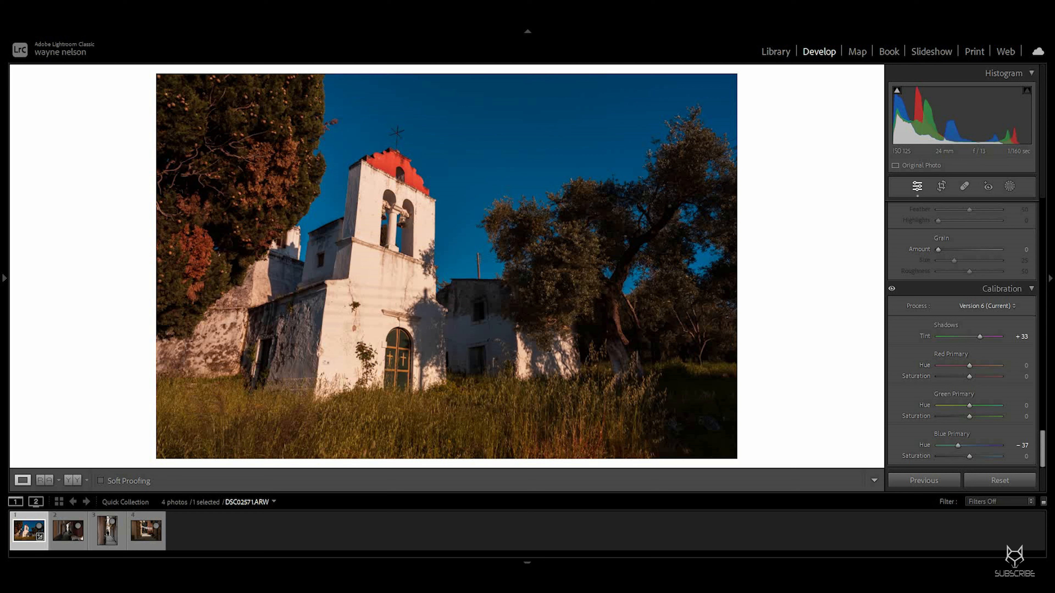
pyautogui.press('Down')
pyautogui.press('Down')
pyautogui.press('Down')
pyautogui.press('Down')
pyautogui.press('Down')
pyautogui.press('Down')
pyautogui.press('Down')
pyautogui.press('Down')
pyautogui.press('Down')
pyautogui.hotkey('shift', 'Down')
pyautogui.hotkey('shift', 'Down')
pyautogui.hotkey('shift', 'Down')
pyautogui.hotkey('shift', 'Down')
pyautogui.hotkey('shift', 'Down')
pyautogui.hotkey('shift', 'Down')
pyautogui.hotkey('shift', 'Down')
pyautogui.hotkey('shift', 'Down')
pyautogui.hotkey('shift', 'Up')
pyautogui.hotkey('shift', 'Up')
pyautogui.hotkey('shift', 'Up')
pyautogui.hotkey('shift', 'Up')
pyautogui.hotkey('shift', 'Up')
pyautogui.hotkey('shift', 'Up')
pyautogui.hotkey('shift', 'Up')
pyautogui.hotkey('shift', 'Up')
pyautogui.hotkey('shift', 'Up')
pyautogui.hotkey('shift', 'Up')
pyautogui.hotkey('shift', 'Up')
pyautogui.hotkey('shift', 'Up')
pyautogui.hotkey('shift', 'Up')
pyautogui.hotkey('shift', 'Up')
pyautogui.hotkey('shift', 'Up')
pyautogui.hotkey('shift', 'Up')
pyautogui.hotkey('shift', 'Down')
pyautogui.press('Down')
pyautogui.press('Down')
pyautogui.press('Down')
pyautogui.press('Down')
# Step: Set Color Mixer hues to Red +19, Yellow -59, Green -43 and Aqua -48
pyautogui.scroll(3, 961, 333)
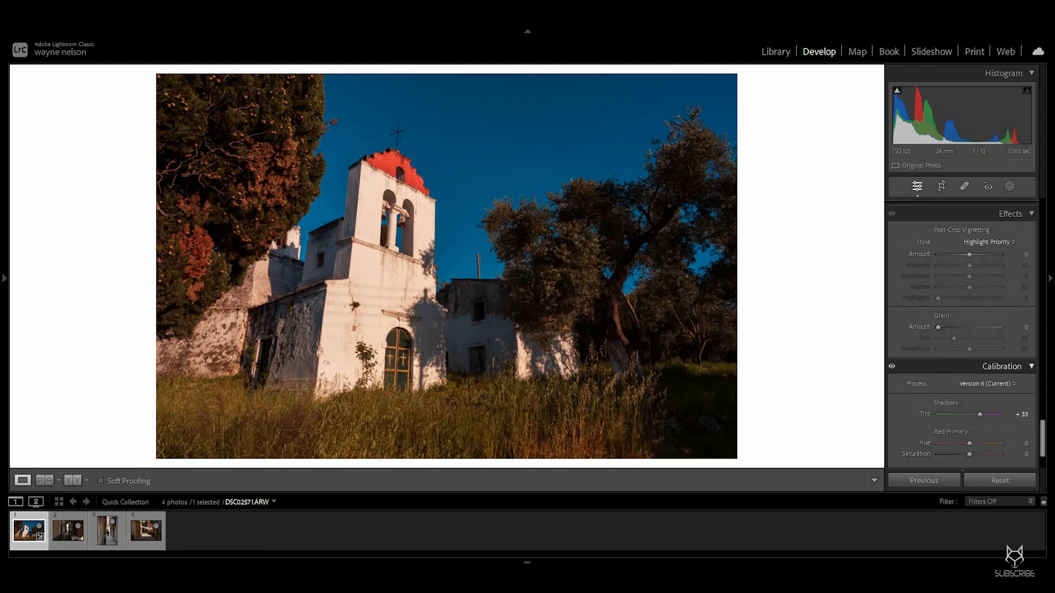
pyautogui.scroll(6, 961, 333)
pyautogui.scroll(9, 961, 332)
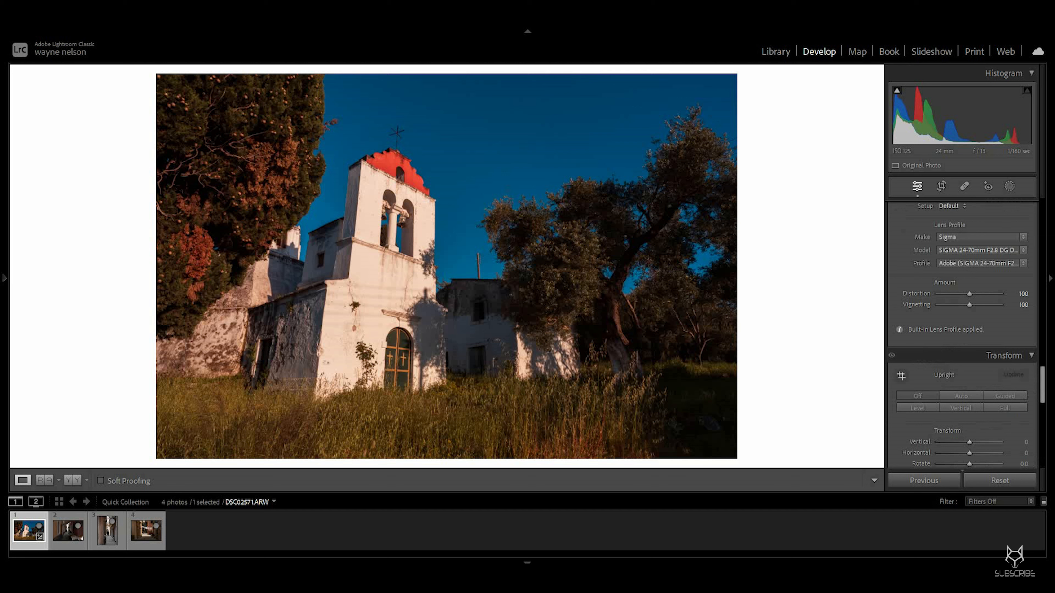
pyautogui.scroll(15, 961, 333)
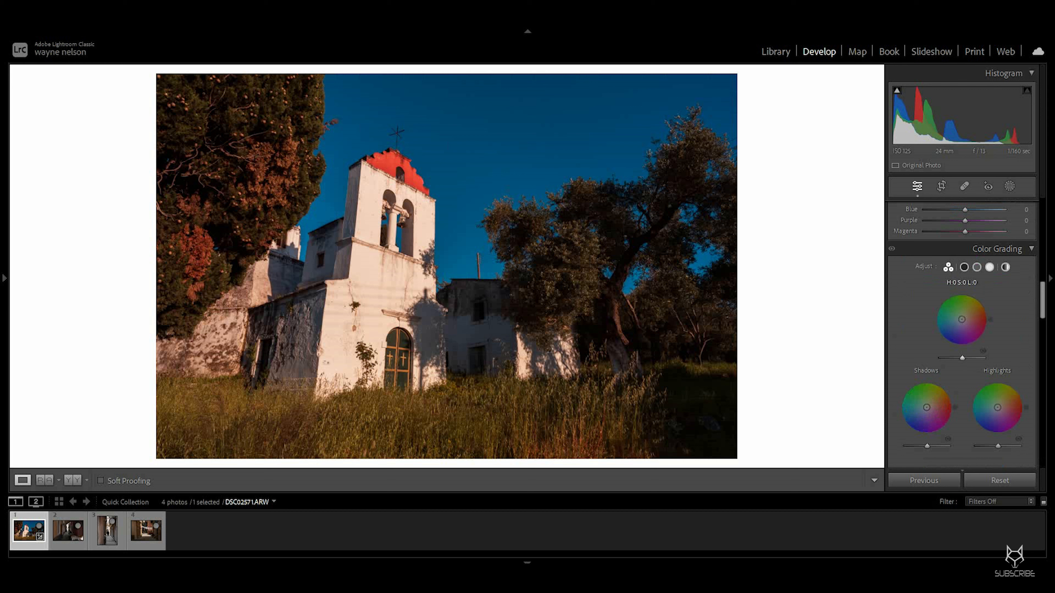
pyautogui.scroll(3, 961, 332)
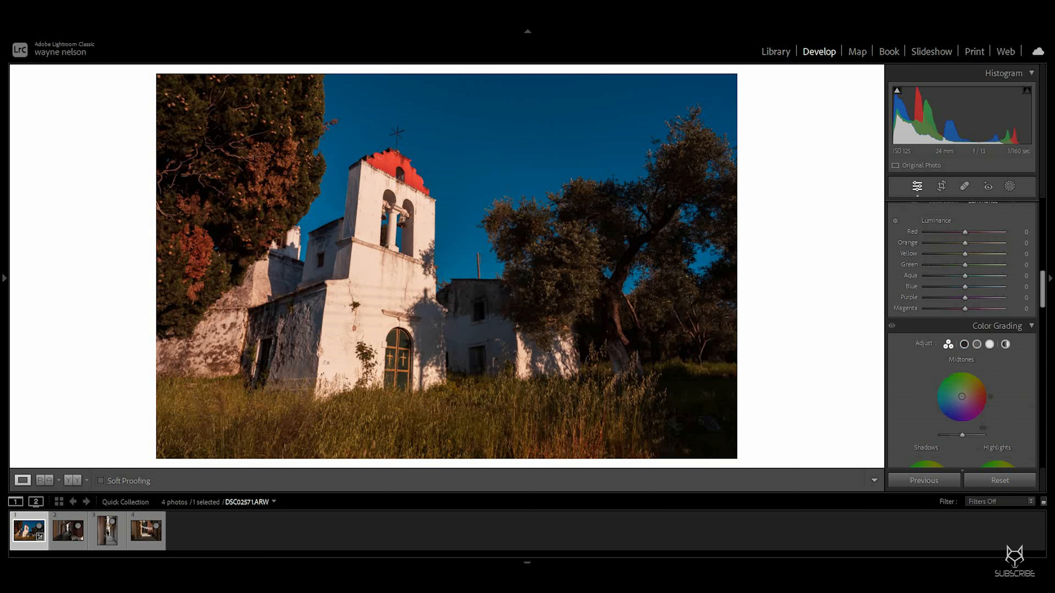
pyautogui.scroll(-3, 962, 374)
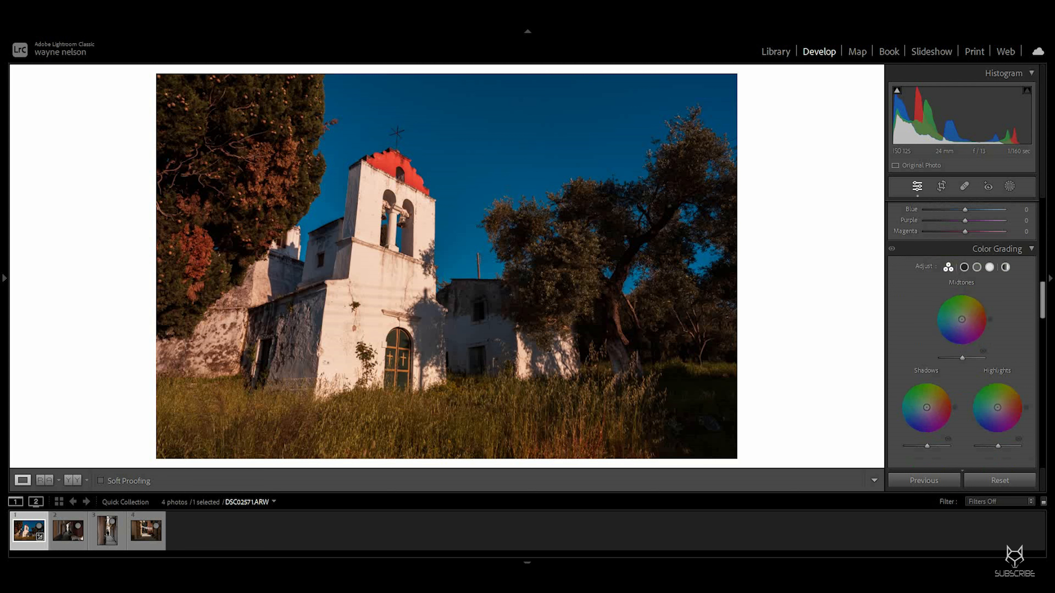
pyautogui.scroll(6, 961, 333)
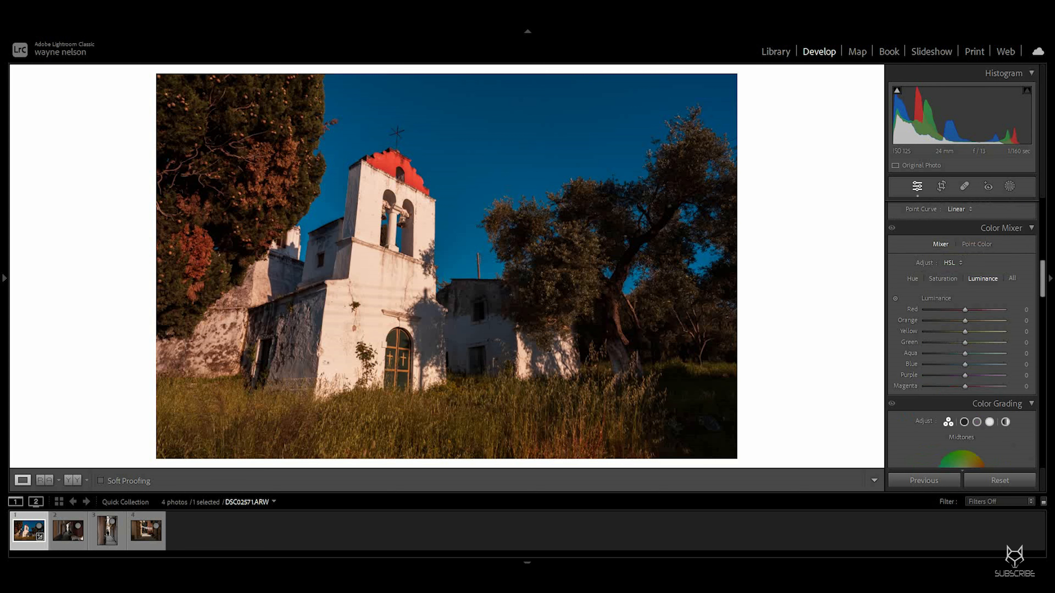
pyautogui.click(912, 278)
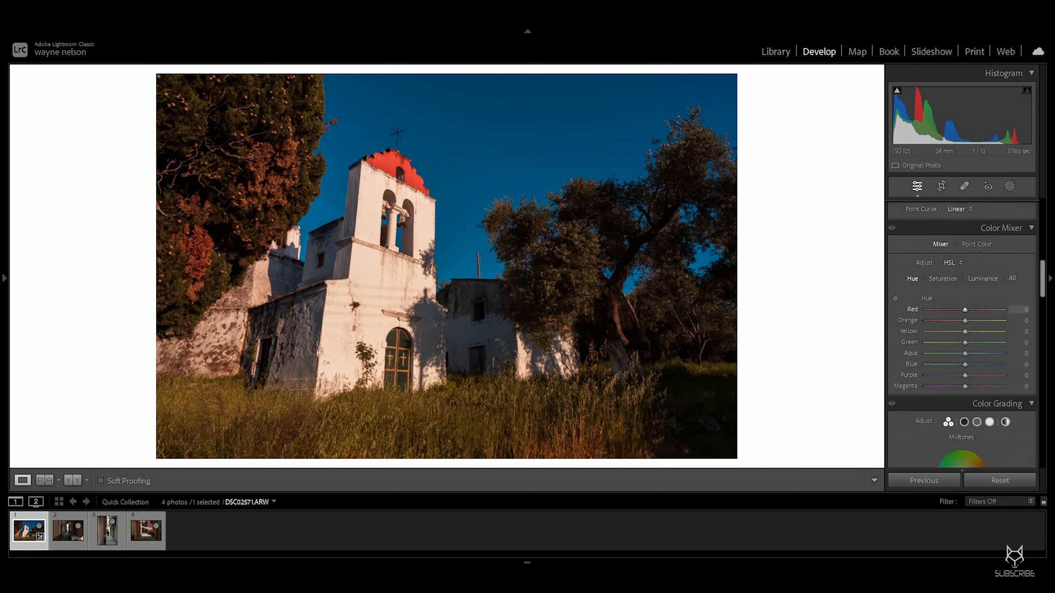
pyautogui.moveTo(965, 310)
pyautogui.mouseDown()
pyautogui.moveTo(985, 309)
pyautogui.moveTo(944, 310)
pyautogui.moveTo(970, 310)
pyautogui.mouseUp()
pyautogui.doubleClick(973, 310)
pyautogui.moveTo(964, 321); pyautogui.dragTo(949, 342)
pyautogui.doubleClick(963, 321)
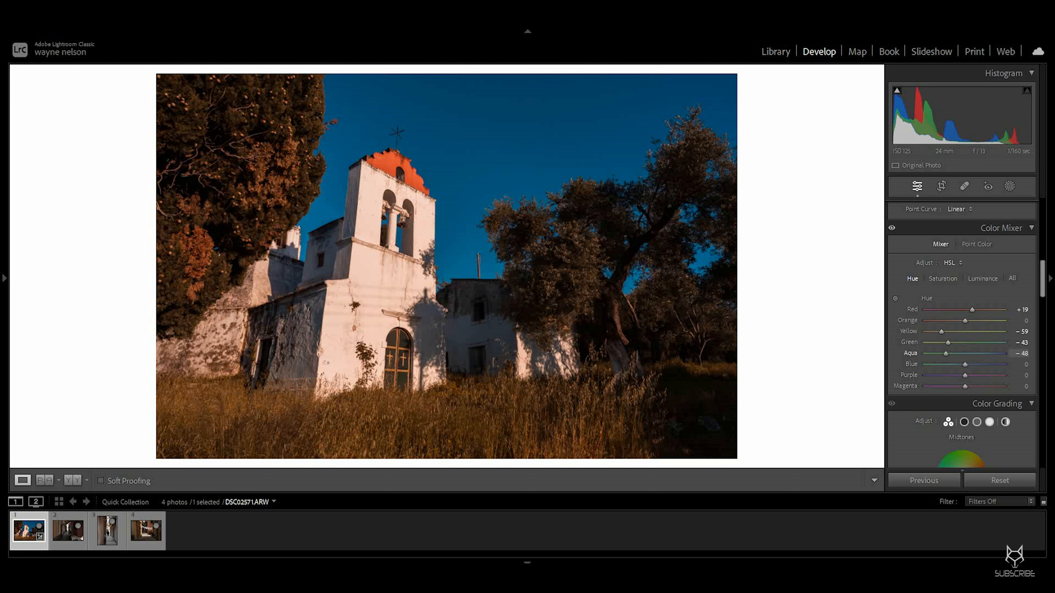
# Step: Reset the Aqua hue to 0 and set the Blue hue to -22
pyautogui.press('Down')
pyautogui.write('0')
pyautogui.press('Tab')
pyautogui.write('-15')
pyautogui.moveTo(957, 364); pyautogui.dragTo(956, 364)
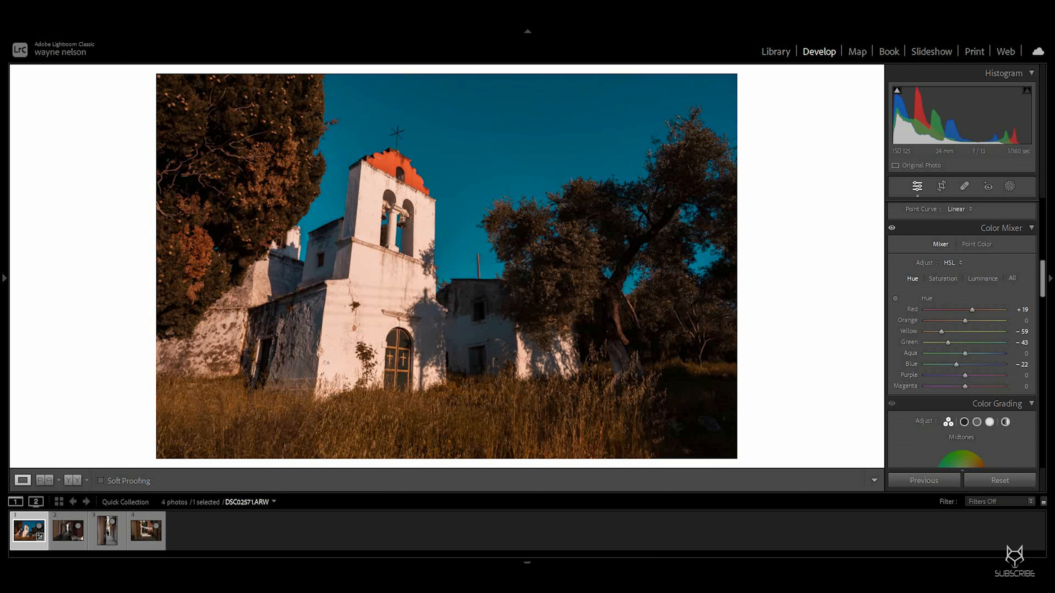
# Step: Set Color Mixer saturation to Blue -45, Orange +26 and Yellow +38
pyautogui.click(943, 279)
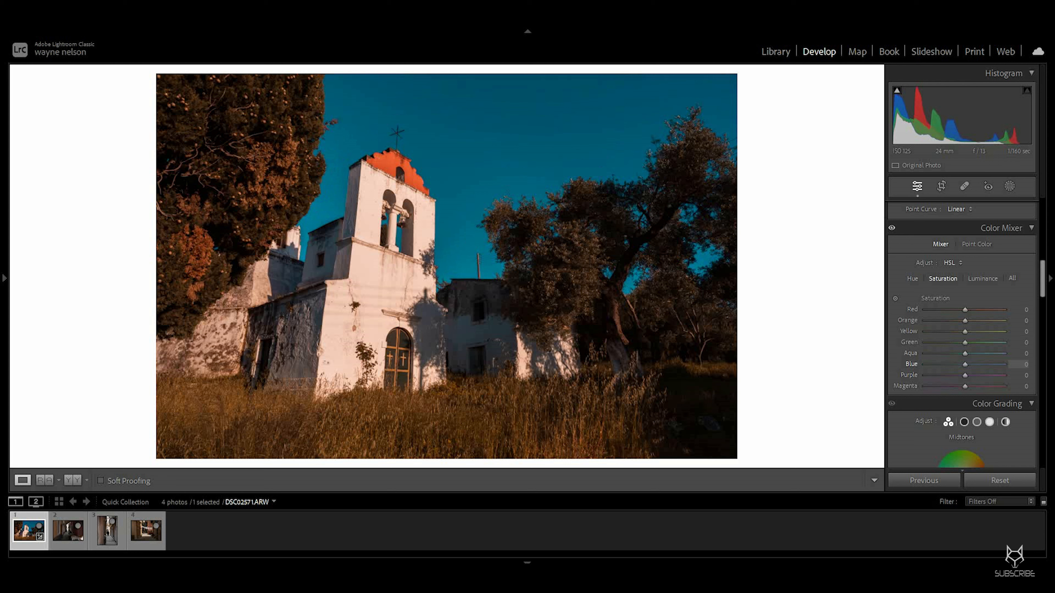
pyautogui.moveTo(963, 365); pyautogui.dragTo(946, 364)
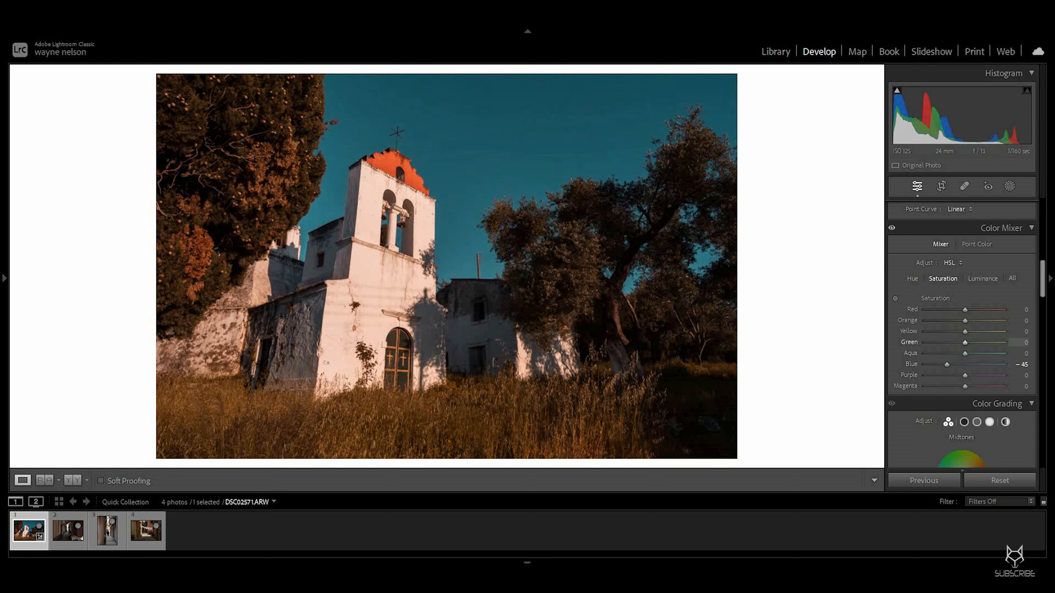
pyautogui.moveTo(964, 342); pyautogui.dragTo(949, 342)
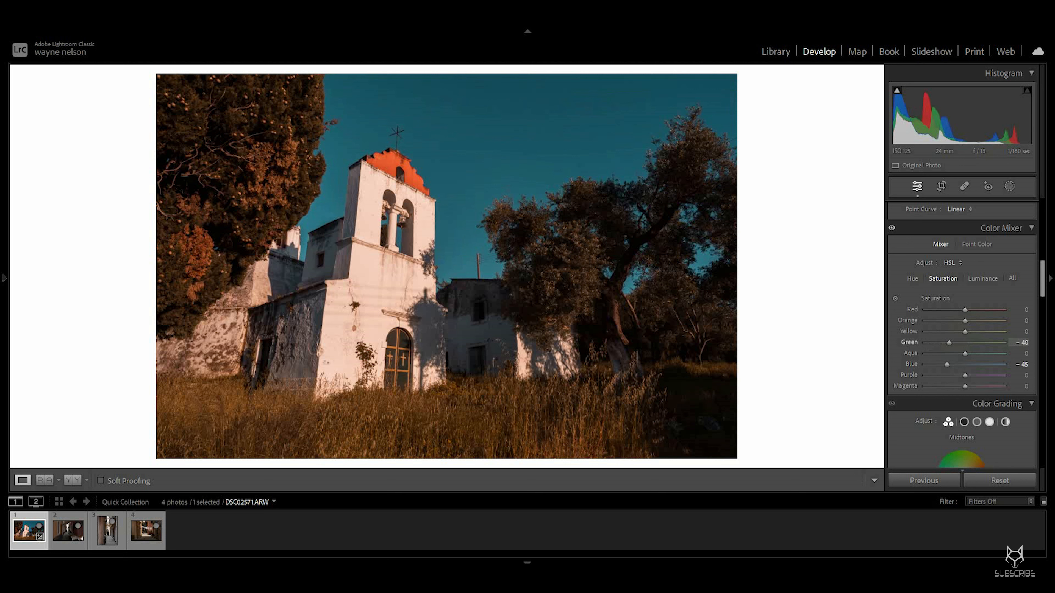
pyautogui.doubleClick(949, 343)
pyautogui.moveTo(964, 331)
pyautogui.mouseDown()
pyautogui.moveTo(977, 331)
pyautogui.moveTo(957, 320)
pyautogui.moveTo(974, 320)
pyautogui.mouseUp()
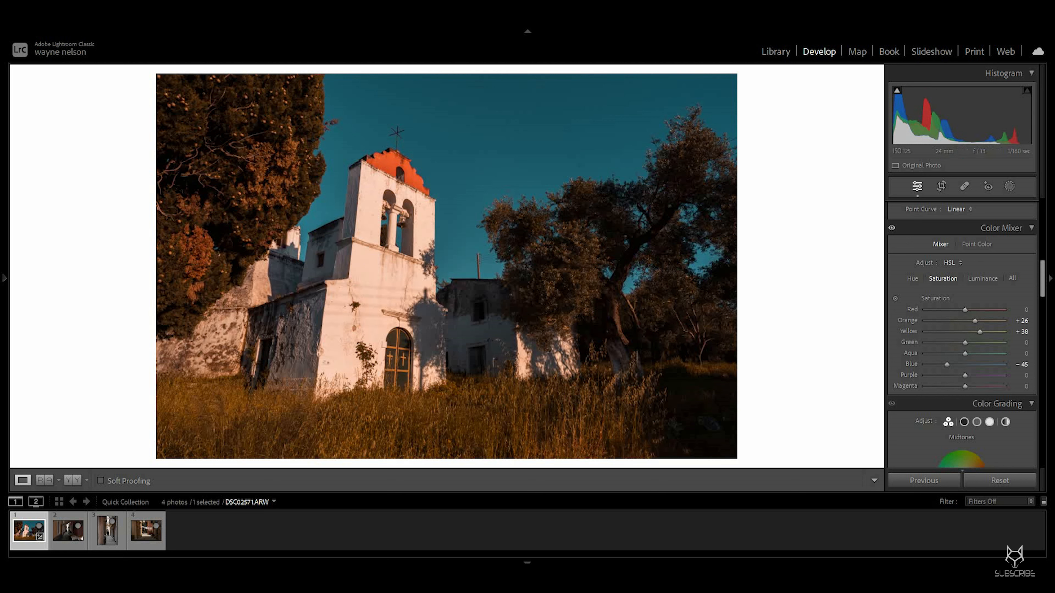
# Step: Set Color Mixer luminance to Blue -29, Orange +22 and Yellow +26
pyautogui.click(983, 279)
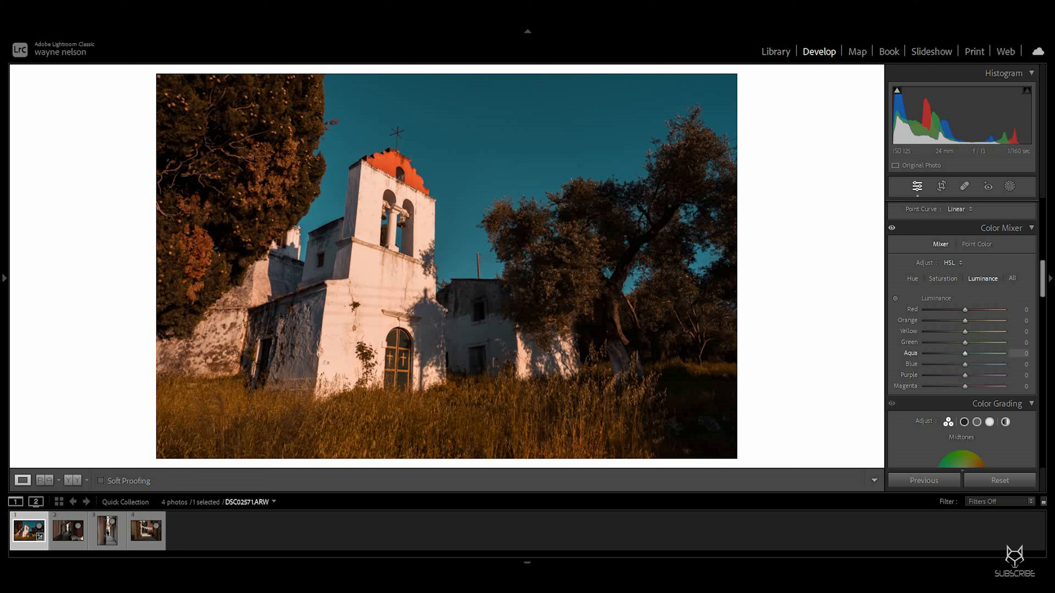
pyautogui.moveTo(965, 364); pyautogui.dragTo(953, 364)
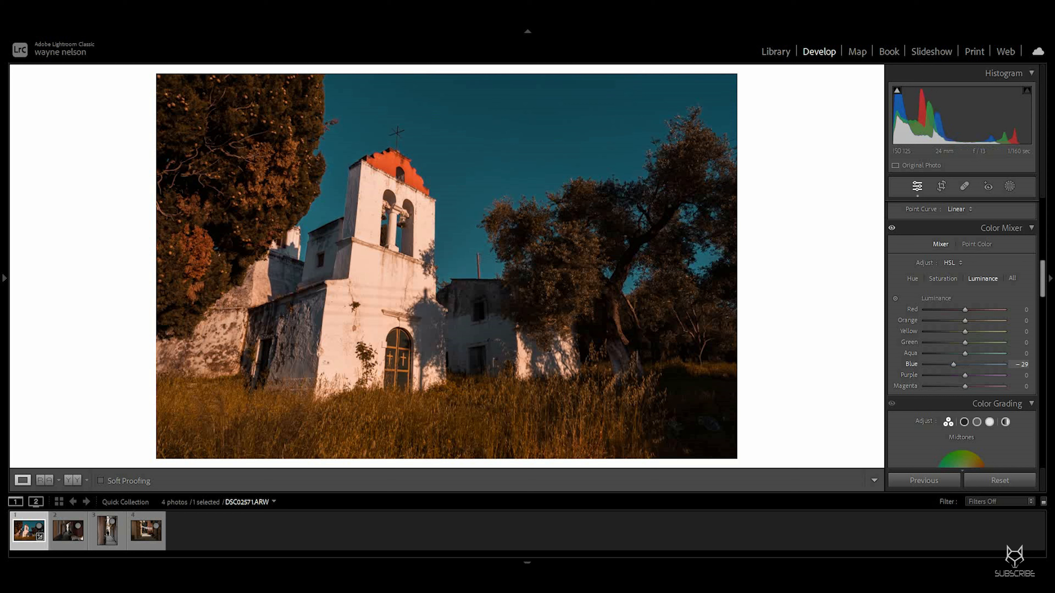
pyautogui.moveTo(964, 342); pyautogui.dragTo(973, 321)
pyautogui.doubleClick(959, 343)
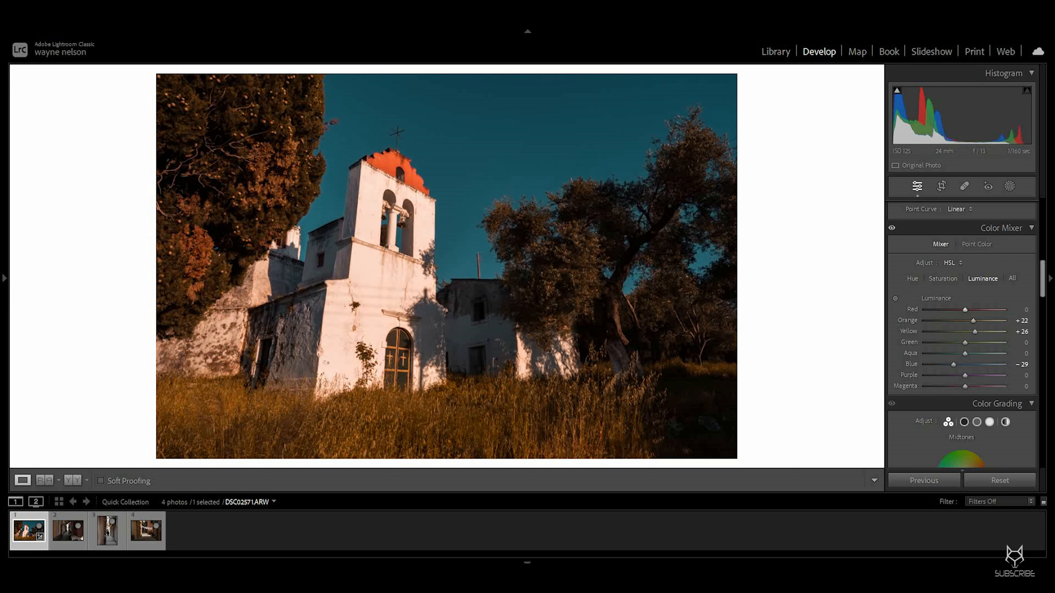
# Step: Toggle the Color Mixer adjustments off and on to compare the result
pyautogui.moveTo(968, 310); pyautogui.dragTo(967, 310)
pyautogui.click(892, 228)
pyautogui.click(891, 228)
# Step: Raise Shadows to +46 in the Basic panel
pyautogui.scroll(5, 961, 332)
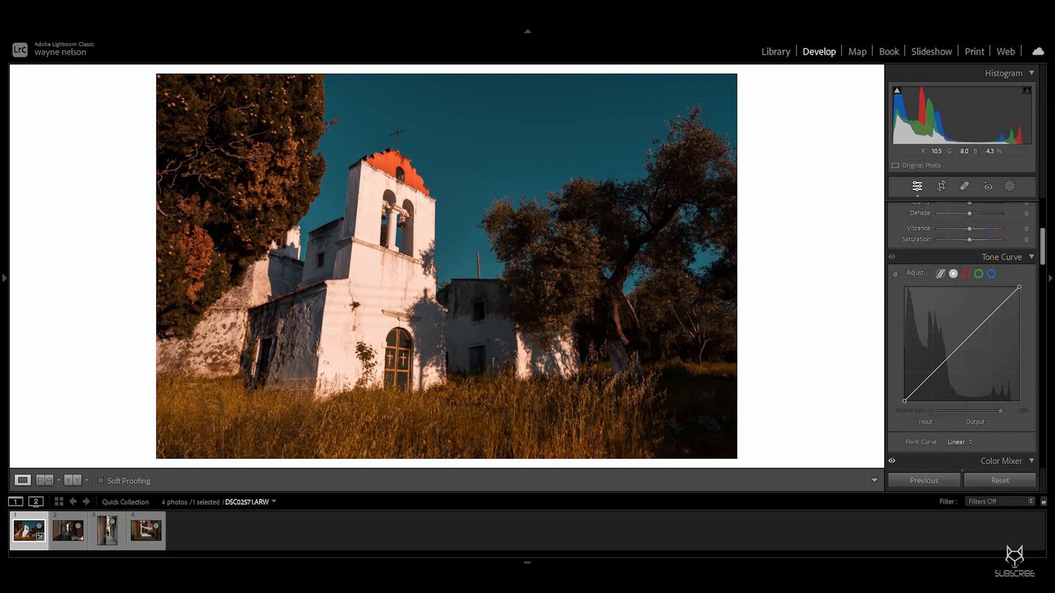
pyautogui.scroll(5, 961, 333)
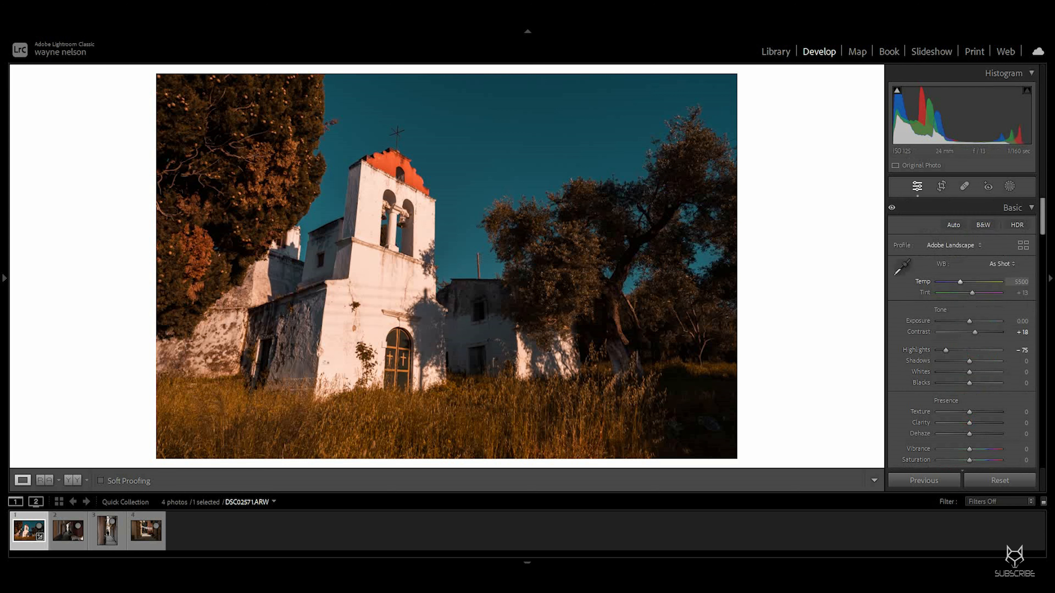
pyautogui.moveTo(969, 361); pyautogui.dragTo(983, 361)
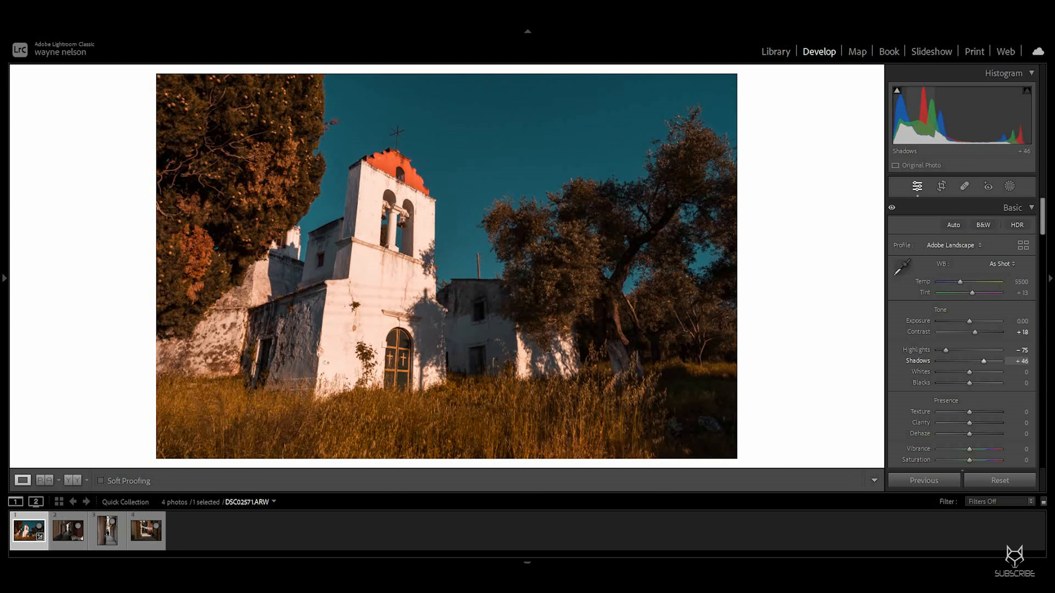
# Step: Add a radial gradient mask covering the olive tree on the right side of the photo
pyautogui.click(1009, 186)
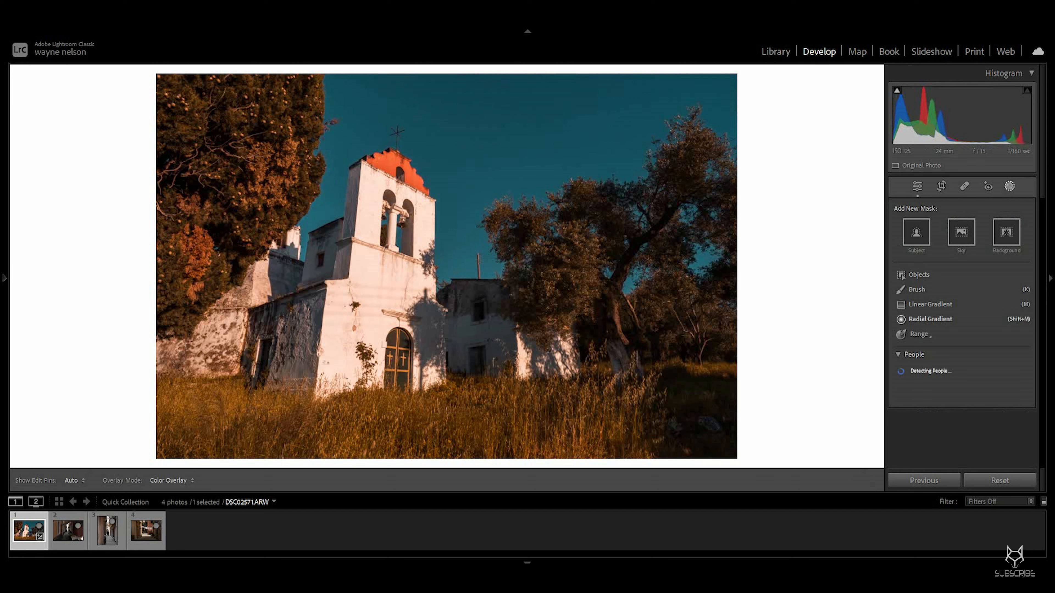
pyautogui.click(930, 320)
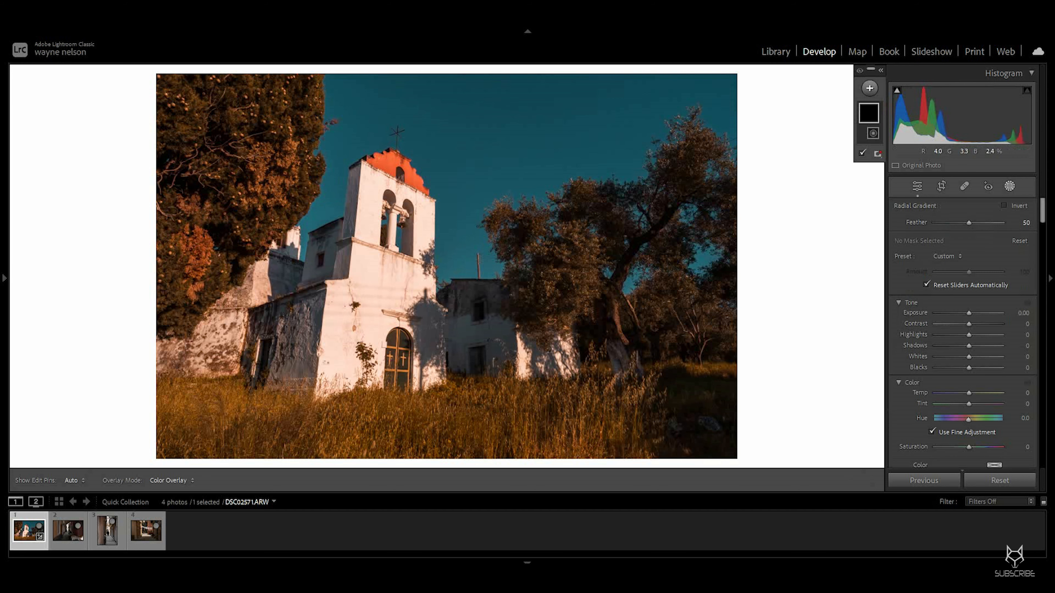
pyautogui.moveTo(709, 192); pyautogui.dragTo(665, 262)
pyautogui.moveTo(689, 436); pyautogui.dragTo(710, 432)
pyautogui.moveTo(665, 261); pyautogui.dragTo(662, 263)
pyautogui.moveTo(457, 318); pyautogui.dragTo(414, 330)
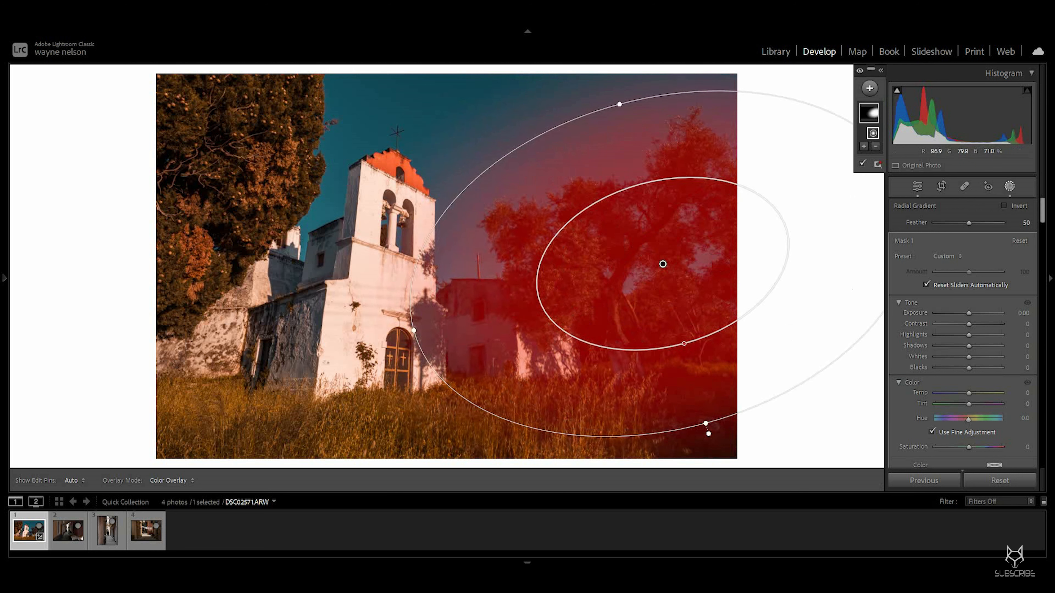
pyautogui.moveTo(684, 344); pyautogui.dragTo(683, 344)
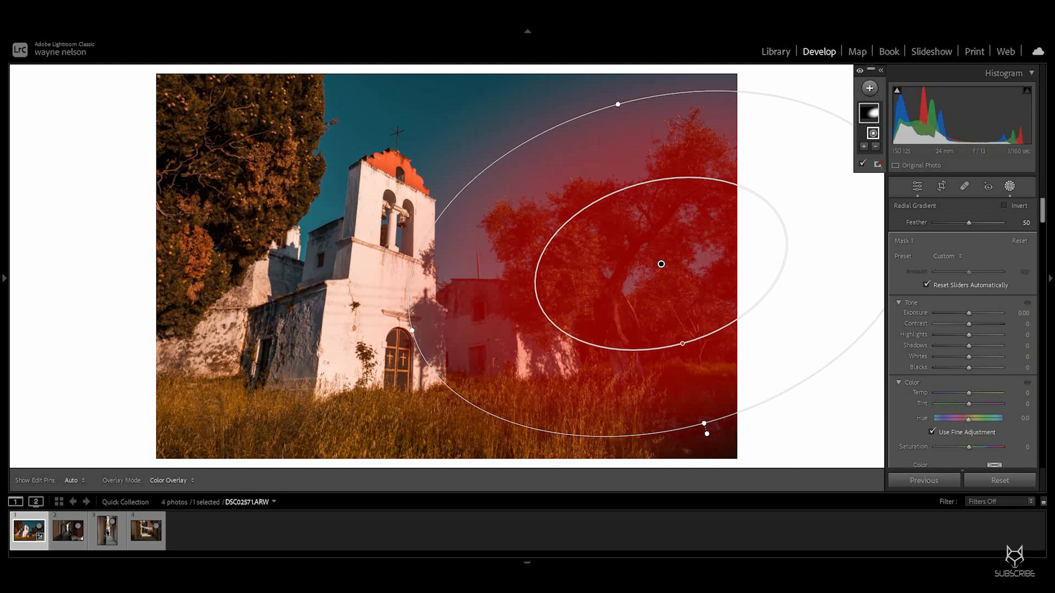
# Step: Set the mask's Shadows to 29, Exposure to 0.36 and Temp to 22
pyautogui.moveTo(969, 346); pyautogui.dragTo(978, 346)
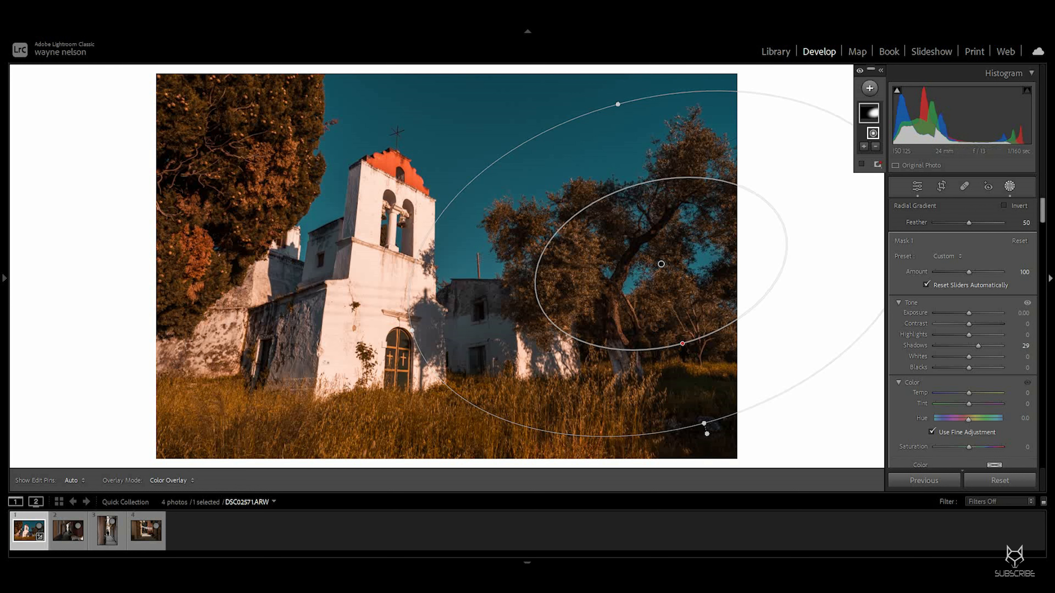
pyautogui.moveTo(969, 313); pyautogui.dragTo(971, 313)
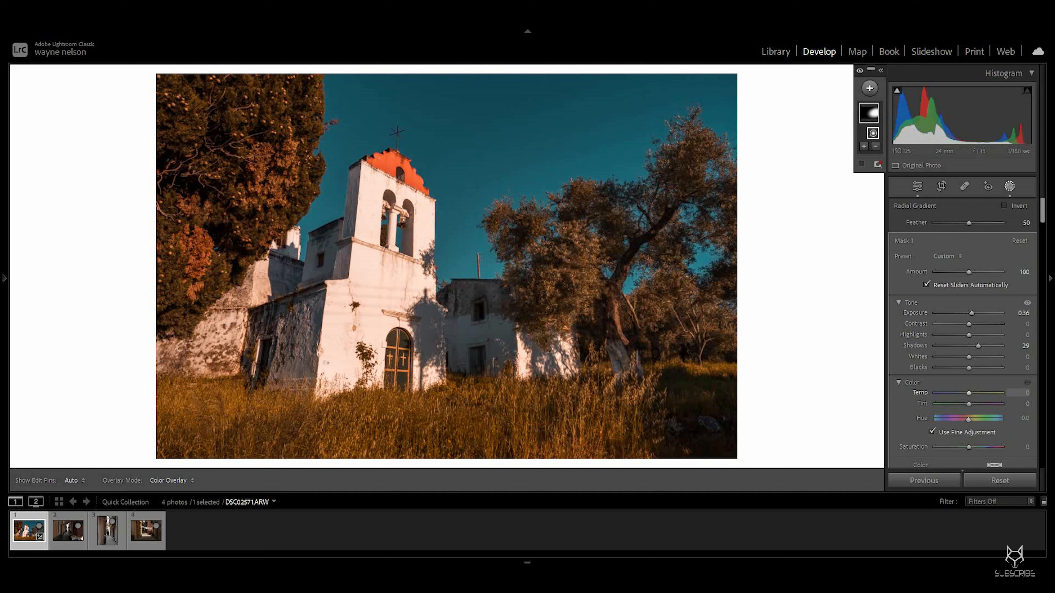
pyautogui.moveTo(969, 393); pyautogui.dragTo(970, 392)
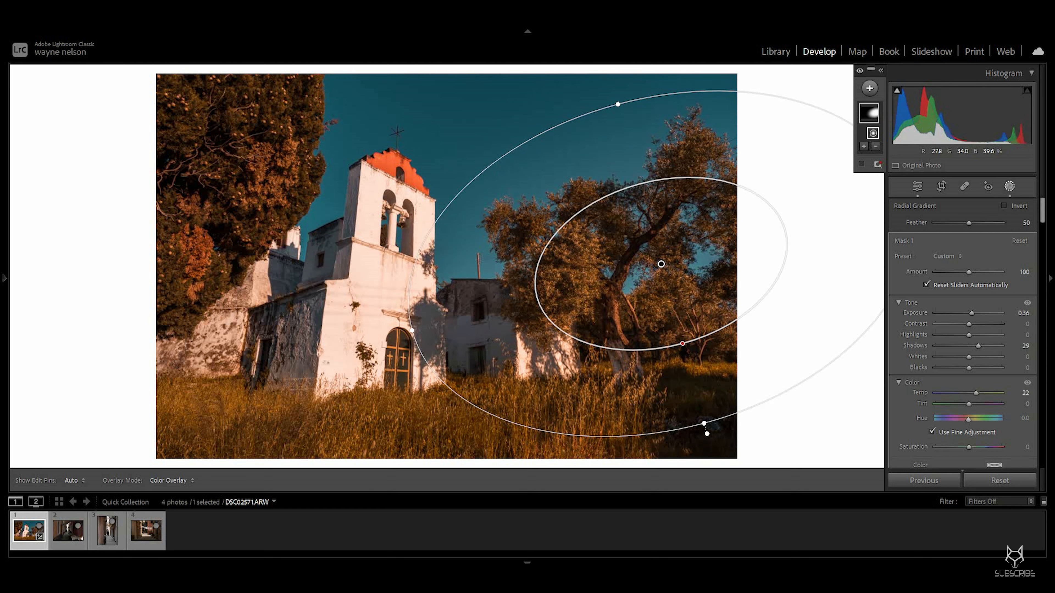
# Step: Subtract a Color Range sampled from the blue sky from the radial mask
pyautogui.moveTo(660, 264)
pyautogui.click(875, 146)
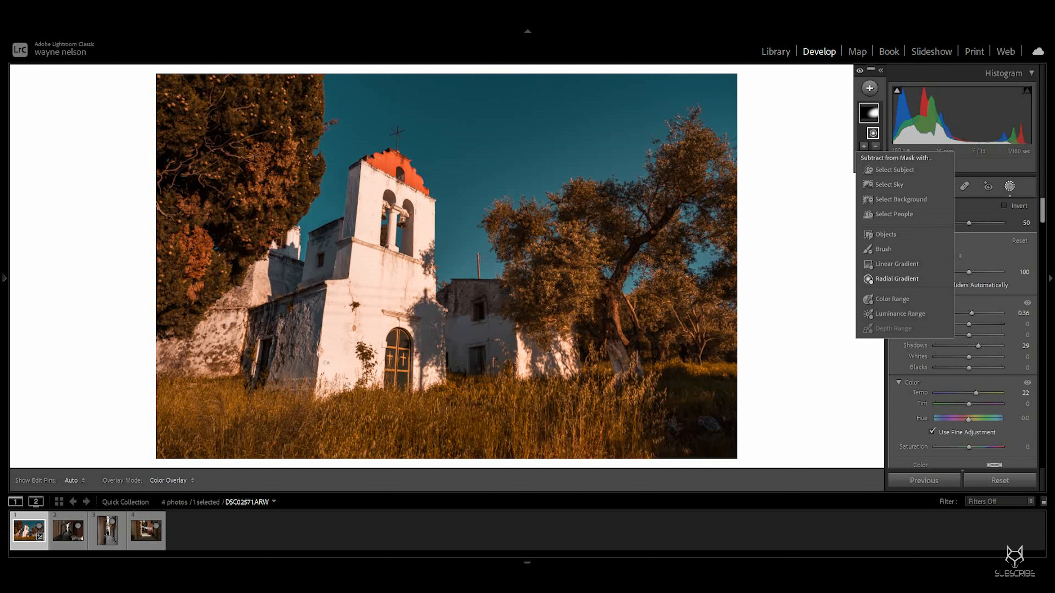
pyautogui.click(892, 298)
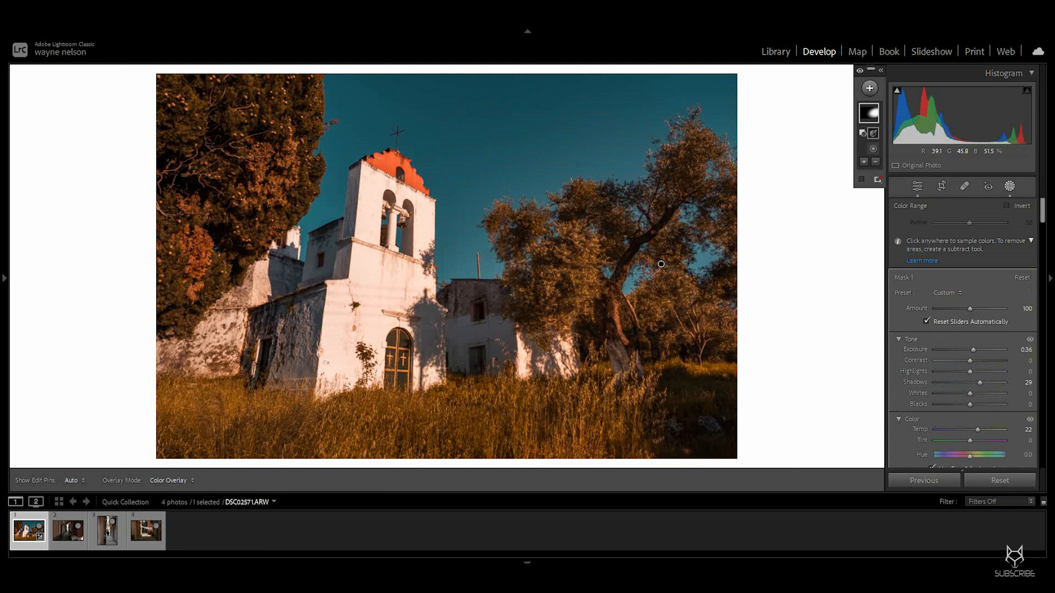
pyautogui.click(661, 264)
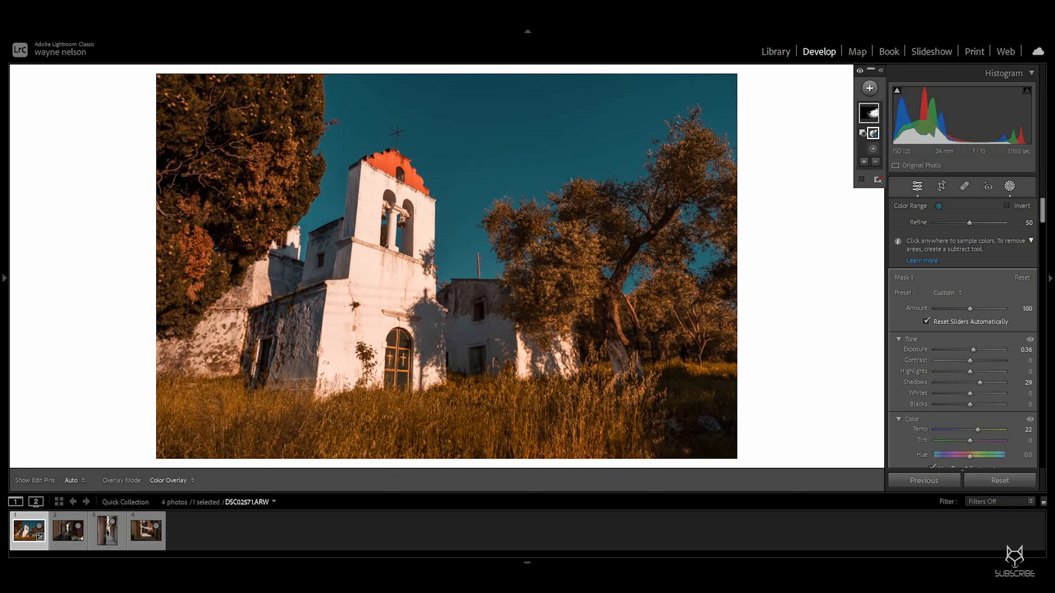
# Step: Raise the tree mask's Exposure to 0.76
pyautogui.click(869, 112)
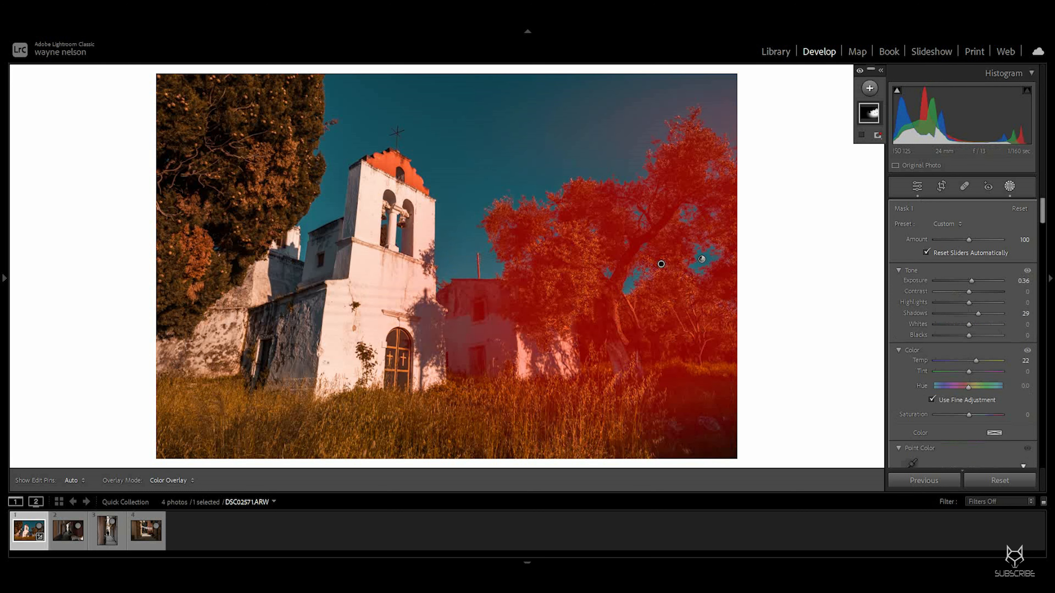
pyautogui.moveTo(971, 281); pyautogui.dragTo(974, 281)
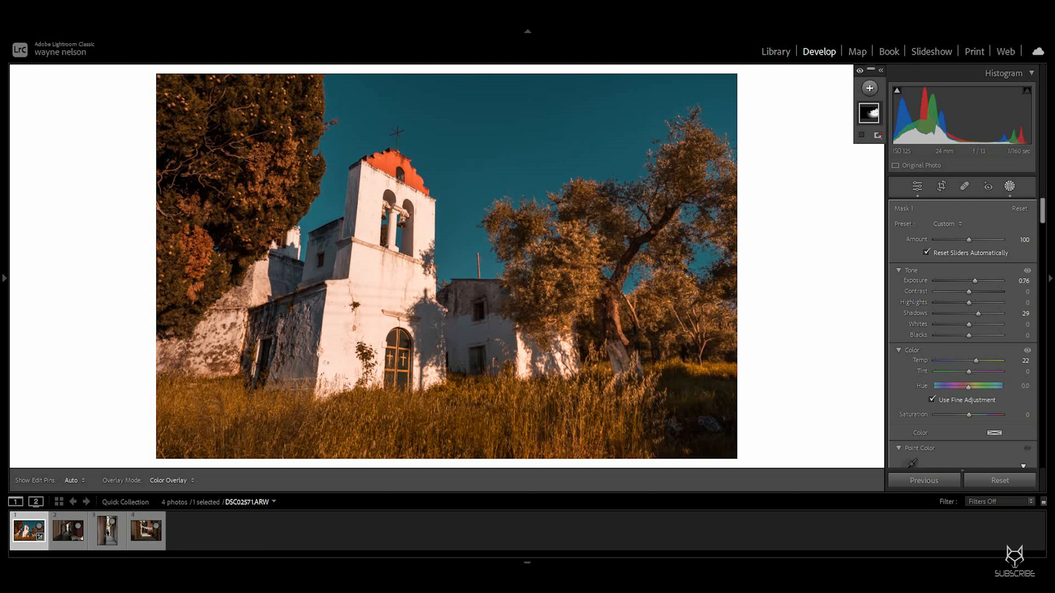
# Step: Toggle the Basic panel adjustments to compare, then set Contrast to +25 and Shadows to +21
pyautogui.click(917, 186)
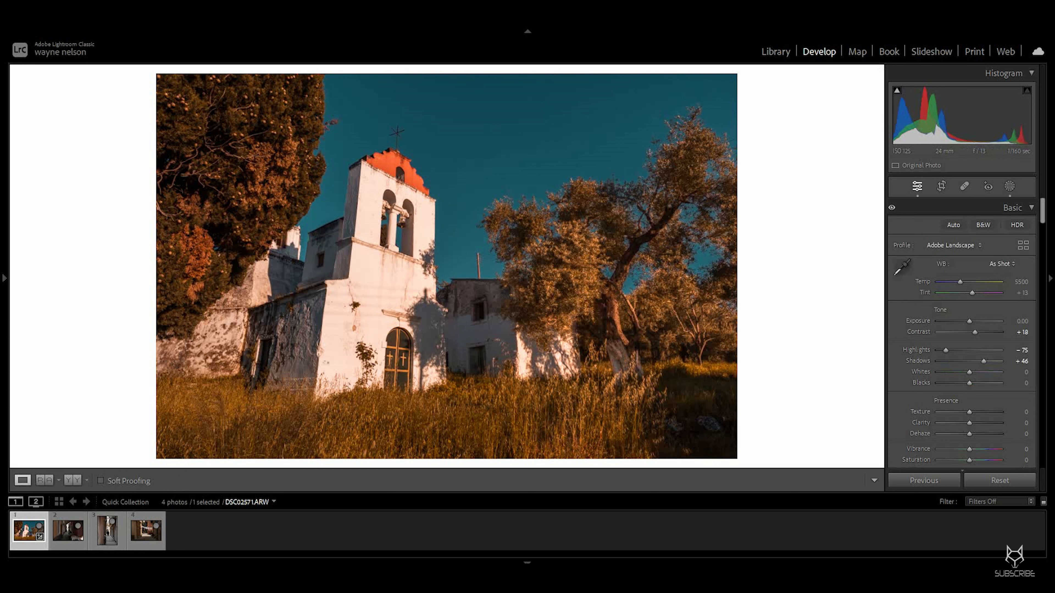
pyautogui.click(892, 208)
pyautogui.click(892, 208)
pyautogui.click(891, 208)
pyautogui.click(891, 208)
pyautogui.click(892, 208)
pyautogui.click(891, 207)
pyautogui.click(891, 208)
pyautogui.click(891, 207)
pyautogui.moveTo(983, 361); pyautogui.dragTo(978, 333)
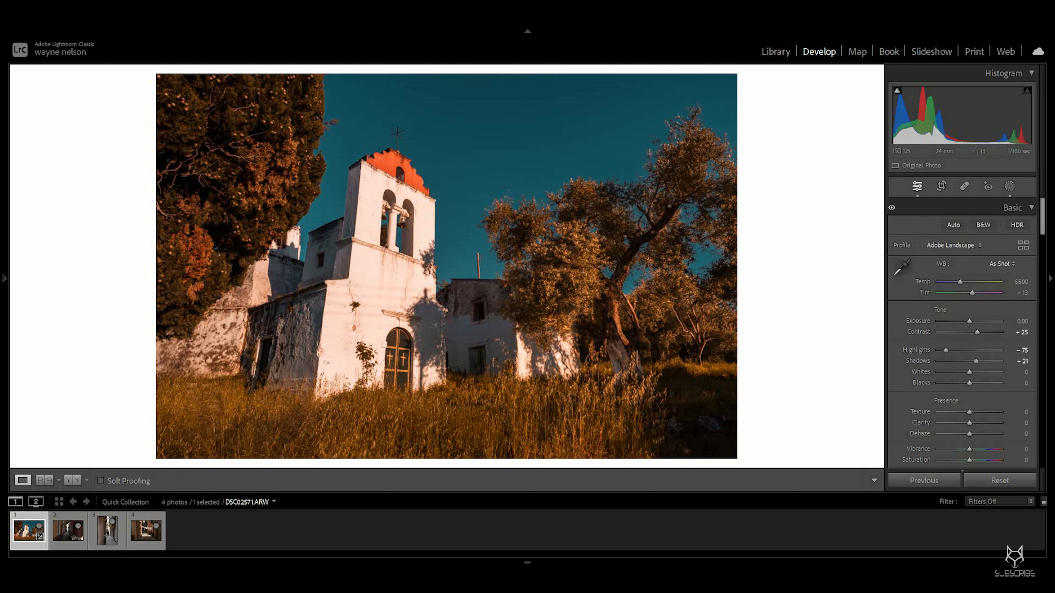
# Step: Lower Blue saturation to -51 in the Color Mixer and toggle the mixer off and on to compare
pyautogui.scroll(-15, 962, 333)
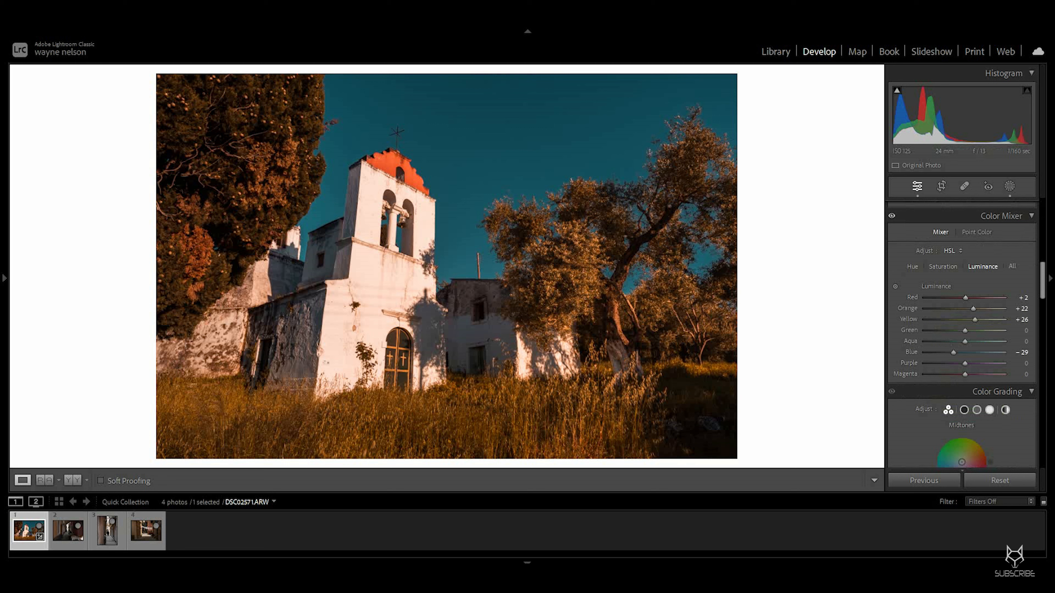
pyautogui.click(942, 266)
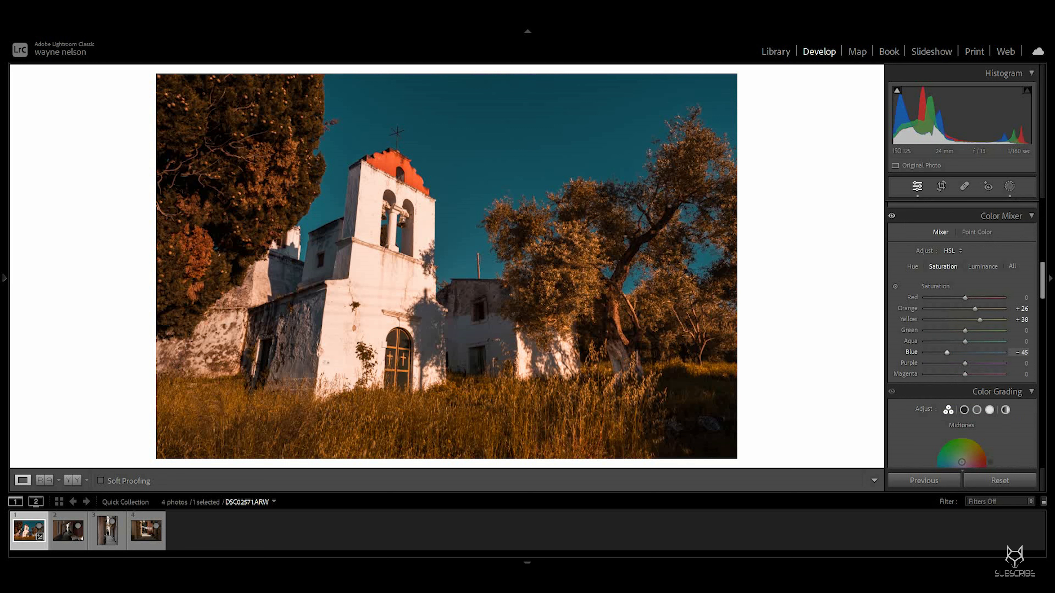
pyautogui.moveTo(947, 352); pyautogui.dragTo(938, 352)
pyautogui.moveTo(944, 352); pyautogui.dragTo(945, 352)
pyautogui.click(892, 216)
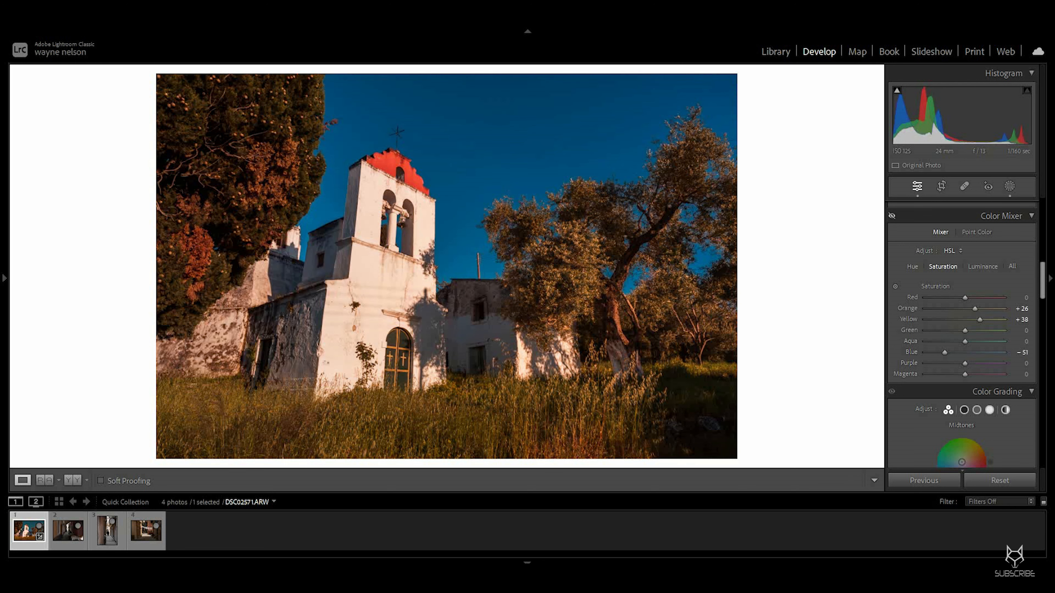
pyautogui.click(892, 215)
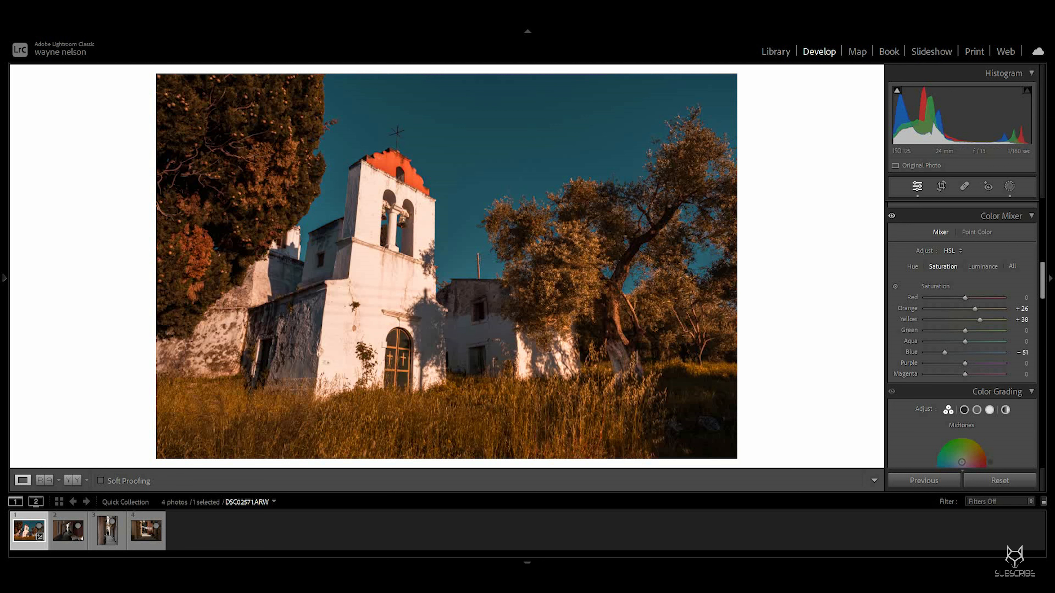
pyautogui.scroll(5, 967, 295)
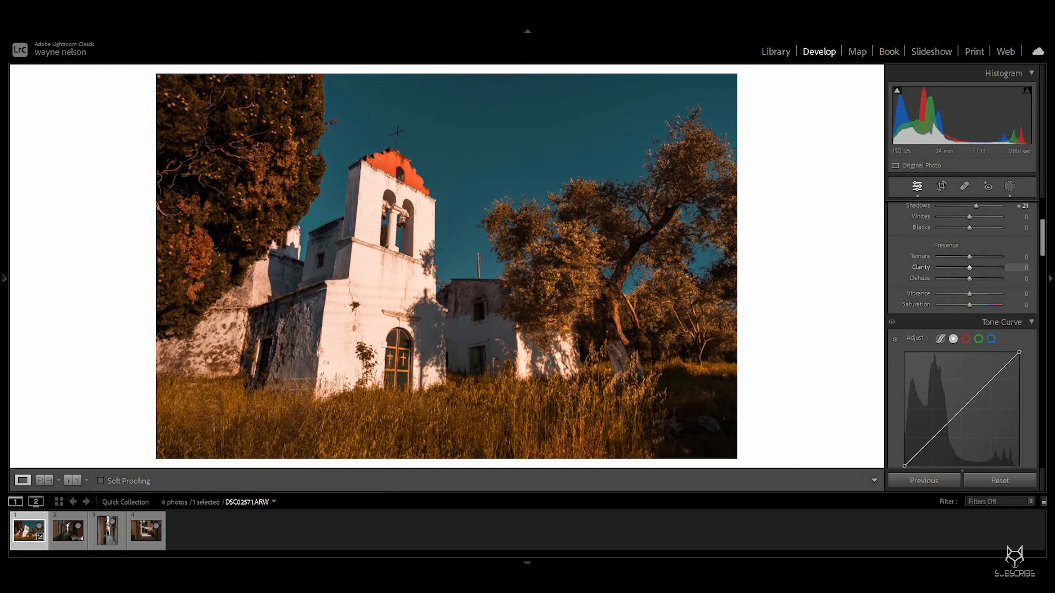
pyautogui.moveTo(969, 257); pyautogui.dragTo(988, 268)
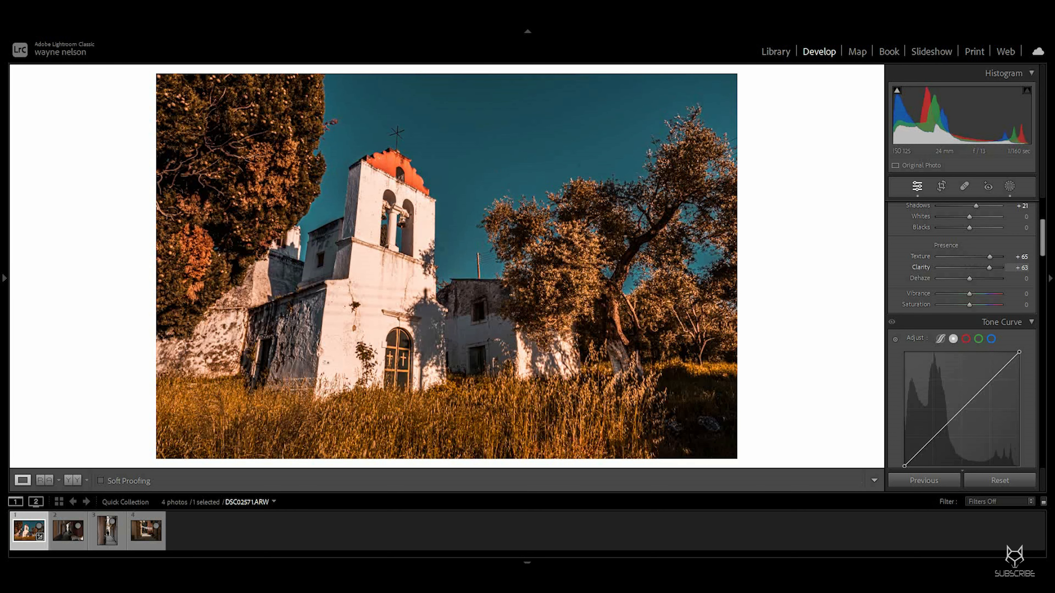
pyautogui.doubleClick(989, 268)
pyautogui.doubleClick(990, 257)
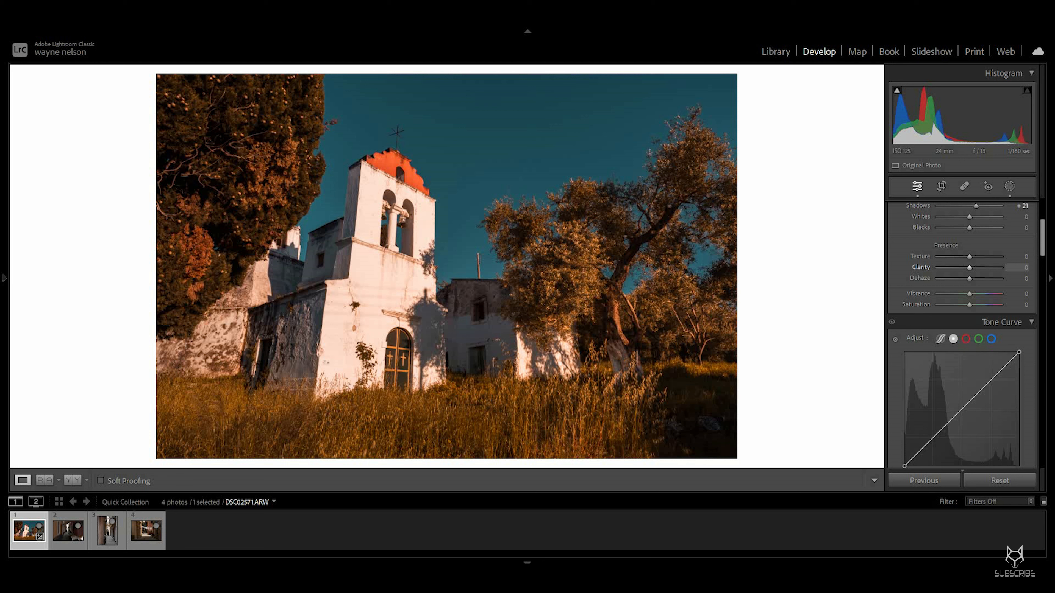
# Step: Set Texture to -19 and Clarity to +30, checking the detail at full zoom
pyautogui.moveTo(969, 268); pyautogui.dragTo(978, 268)
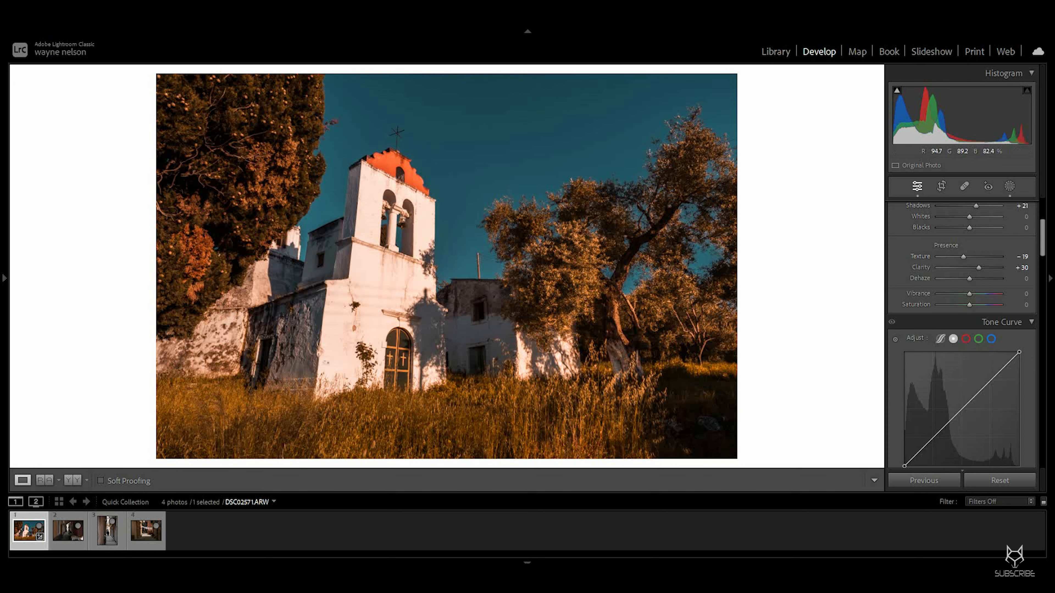
pyautogui.click(449, 358)
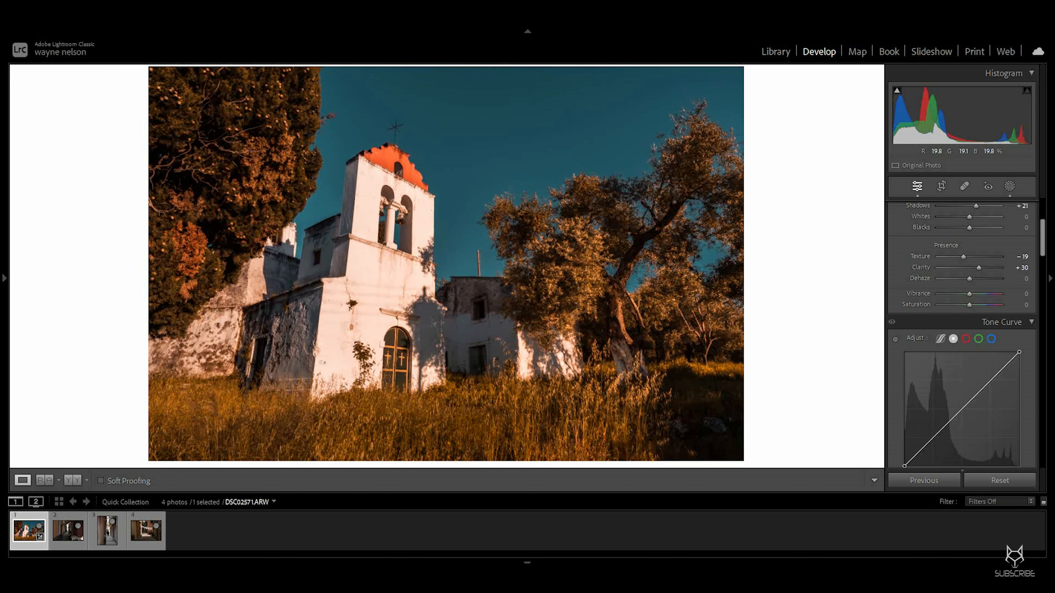
pyautogui.moveTo(581, 237); pyautogui.dragTo(445, 357)
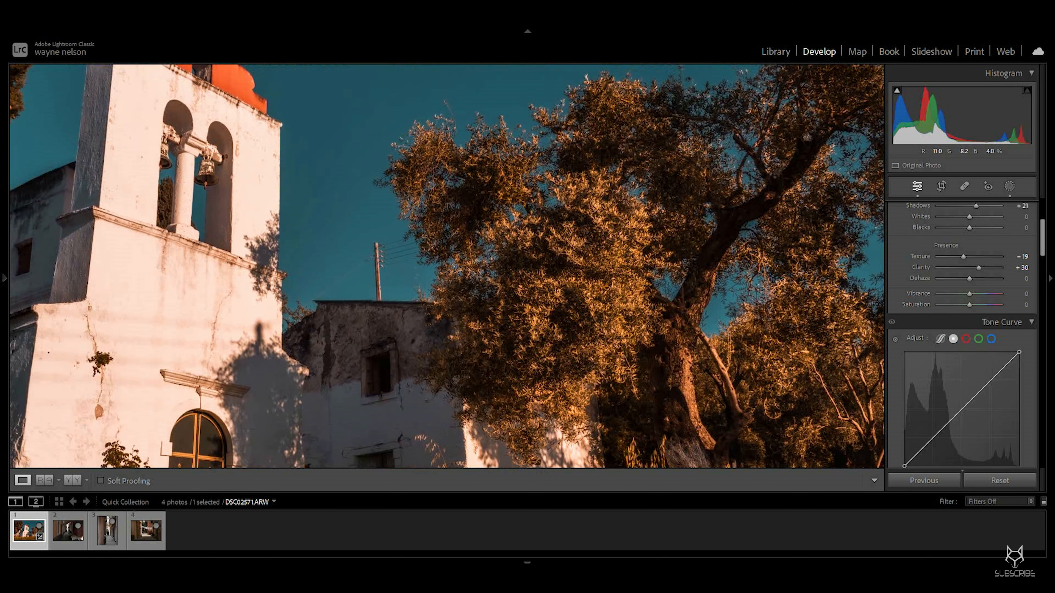
pyautogui.click(444, 357)
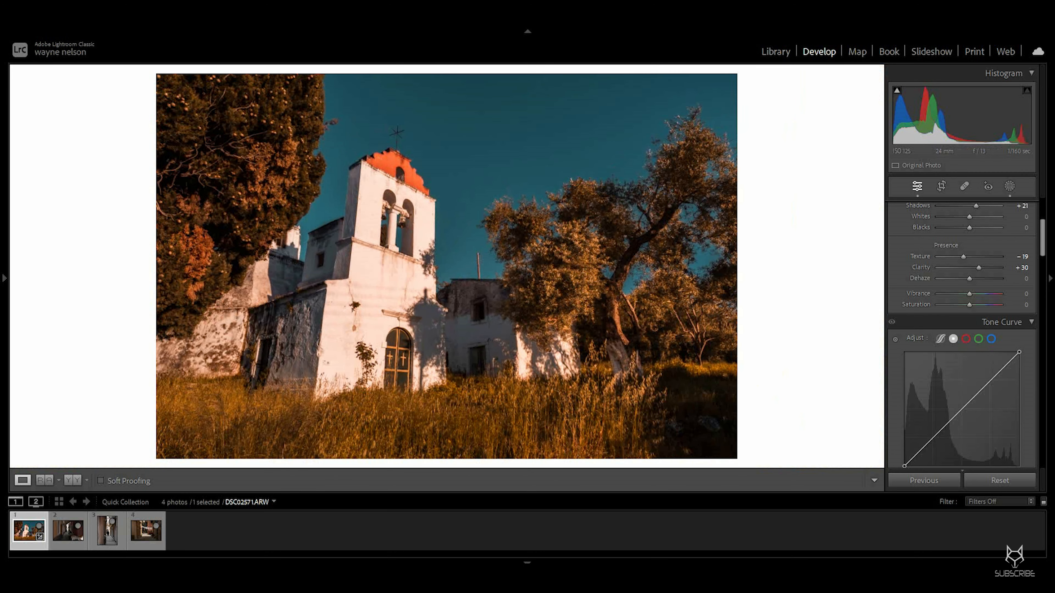
# Step: Toggle the Basic panel adjustments off and on to compare the result
pyautogui.scroll(4, 962, 335)
pyautogui.click(892, 207)
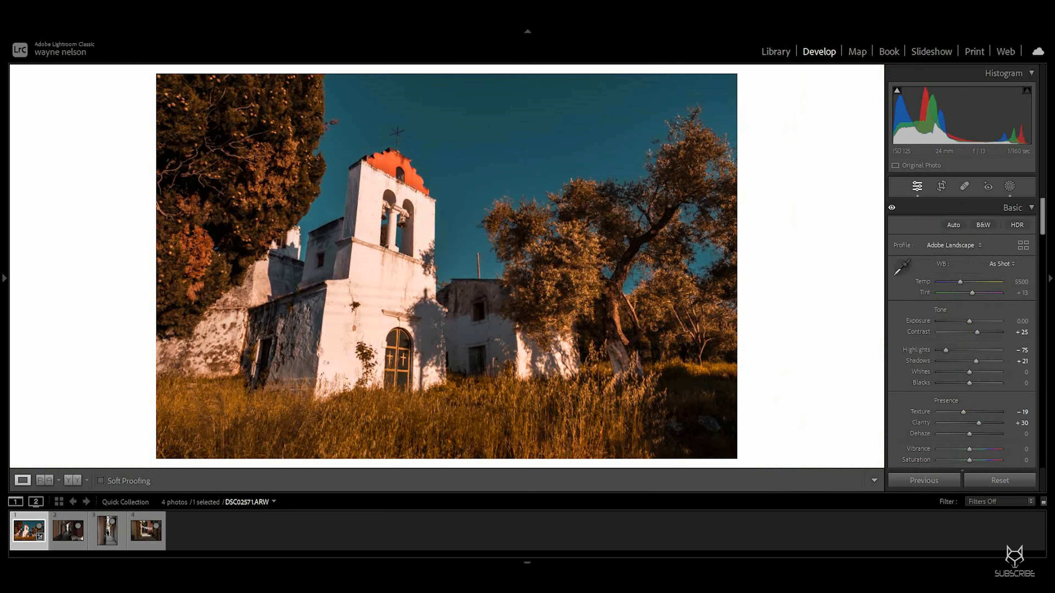
pyautogui.click(891, 207)
pyautogui.click(892, 207)
pyautogui.click(892, 208)
pyautogui.click(891, 208)
pyautogui.click(891, 207)
pyautogui.click(892, 207)
pyautogui.scroll(-4, 962, 332)
pyautogui.scroll(2, 962, 332)
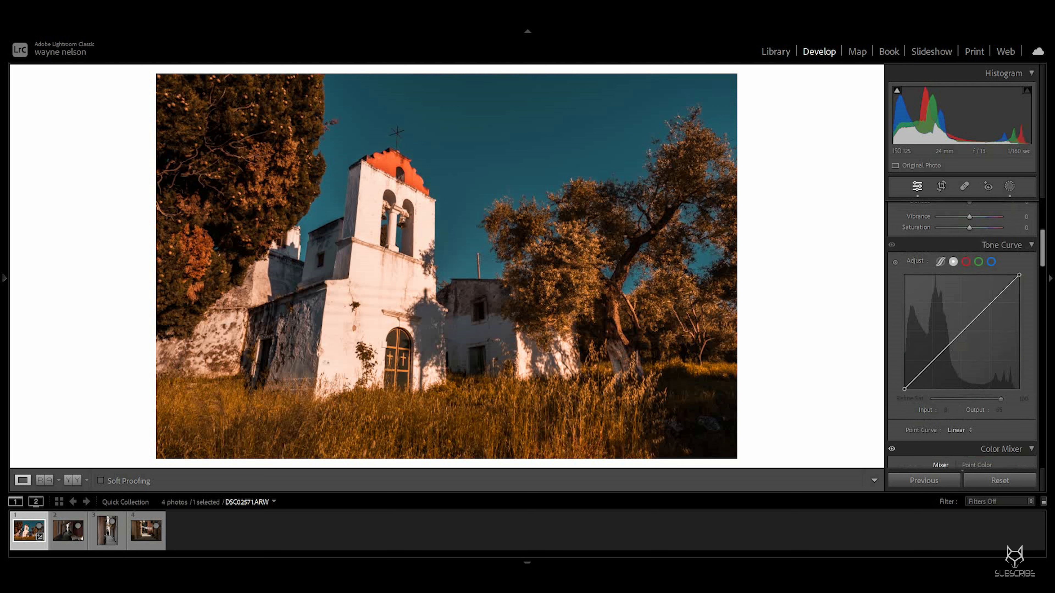
# Step: Add tone curve points for a gentle S-curve, placing a shadow point and a midpoint at input 145, output 139
pyautogui.click(929, 364)
pyautogui.click(921, 372)
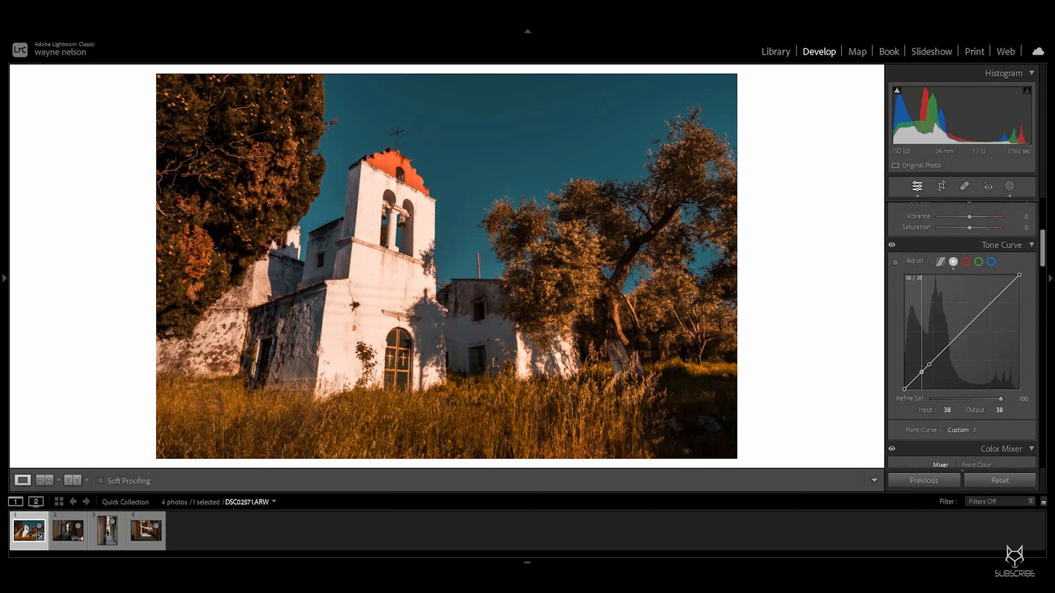
pyautogui.moveTo(920, 372); pyautogui.dragTo(921, 372)
pyautogui.moveTo(969, 324); pyautogui.dragTo(969, 326)
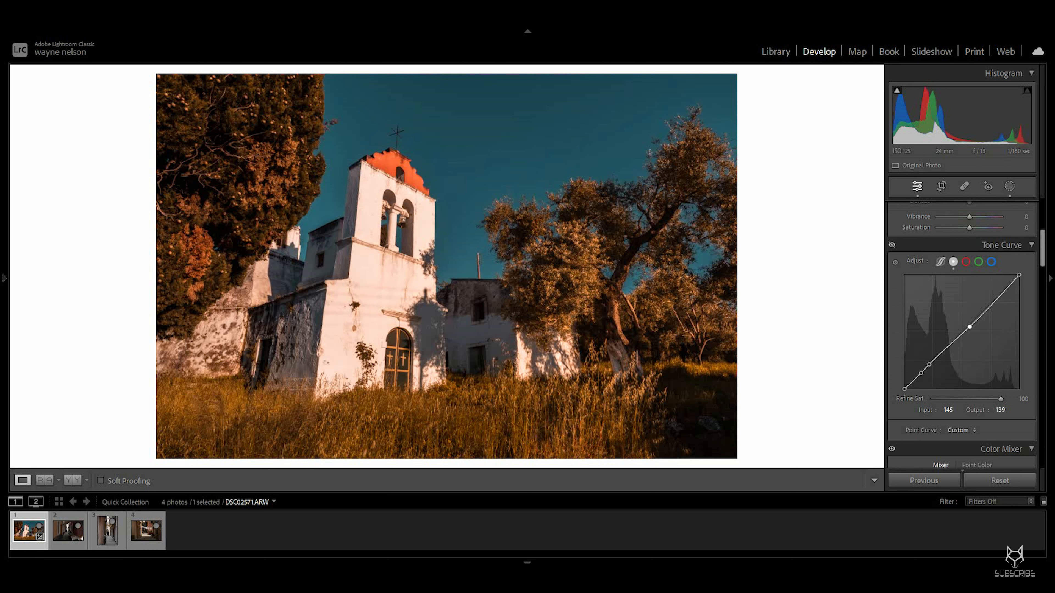
# Step: Set Detail sharpening Amount to 68 and Masking to 56 while previewing the sharpening mask
pyautogui.click(381, 327)
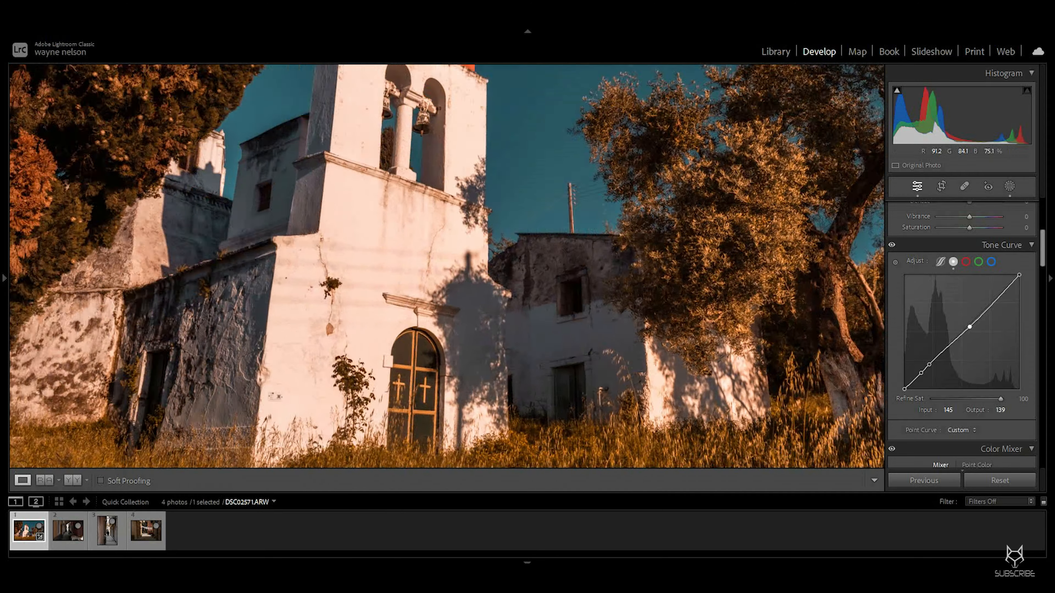
pyautogui.click(257, 407)
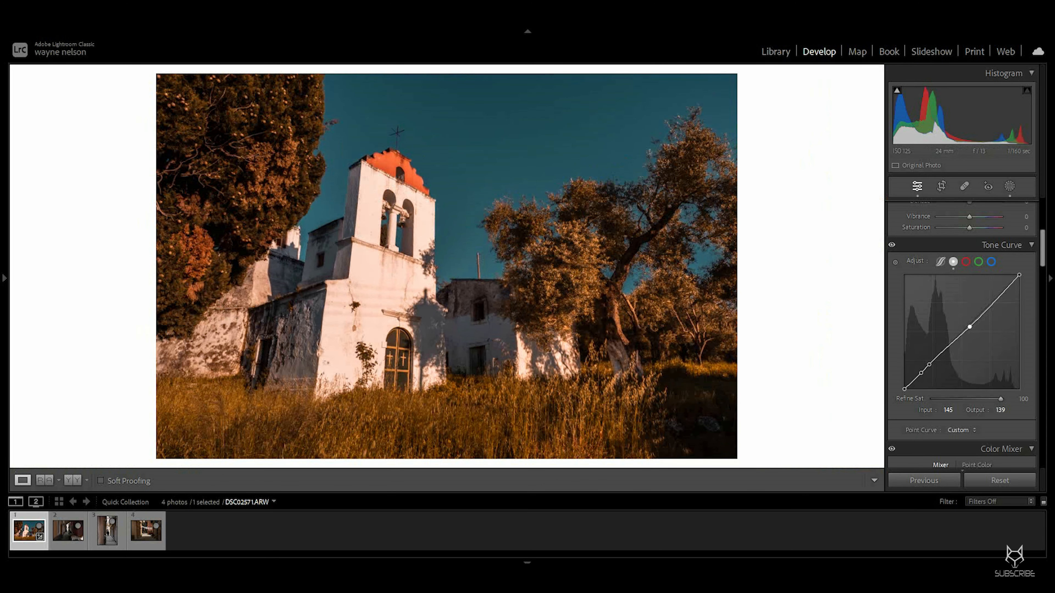
pyautogui.scroll(-10, 926, 395)
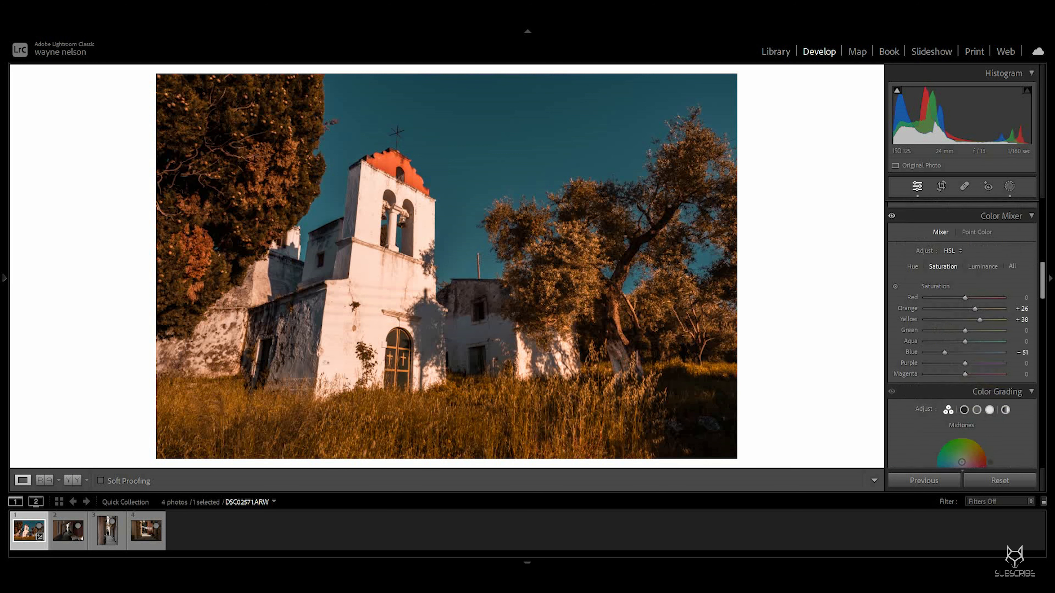
pyautogui.scroll(-3, 926, 395)
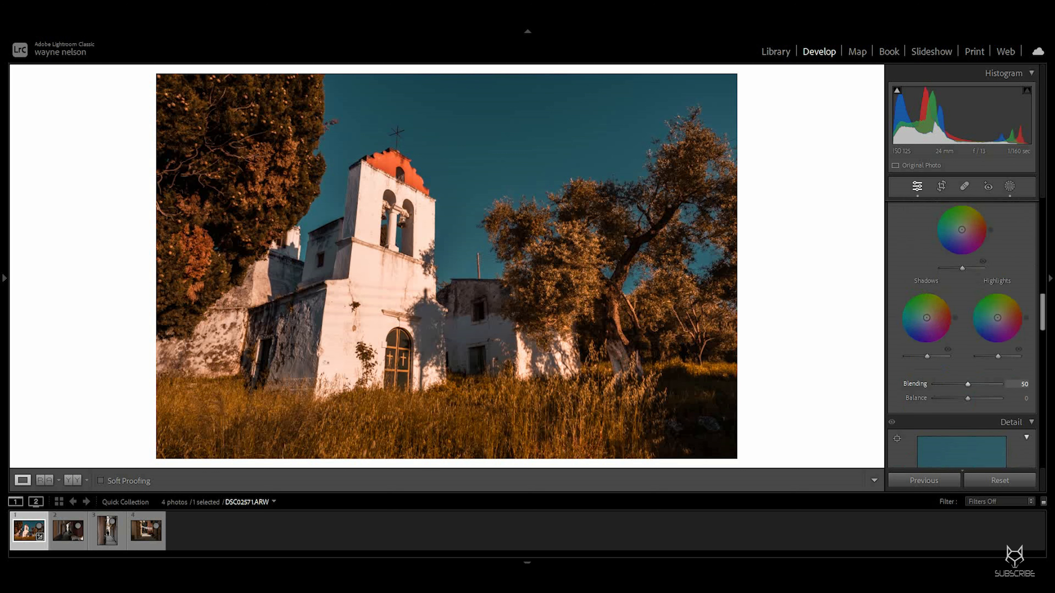
pyautogui.scroll(-3, 927, 395)
pyautogui.scroll(-4, 927, 374)
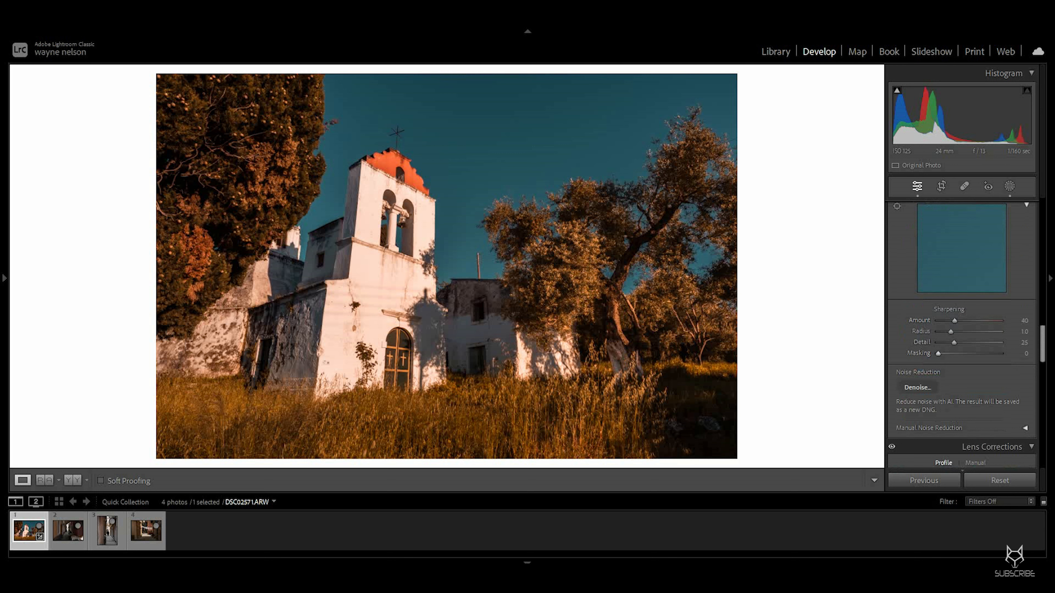
pyautogui.moveTo(1017, 320); pyautogui.dragTo(1030, 320)
pyautogui.press('alt')
pyautogui.moveTo(1020, 353); pyautogui.dragTo(1054, 353)
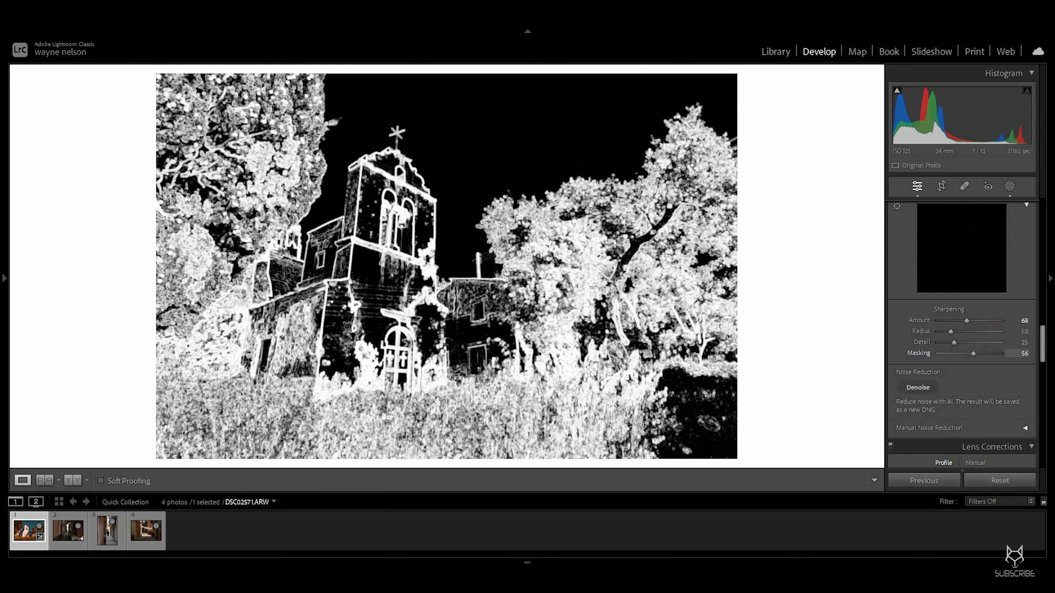
# Step: Set sharpening Masking to 60 and zoom in and out to inspect the sharpened detail
pyautogui.moveTo(1054, 353); pyautogui.dragTo(1054, 353)
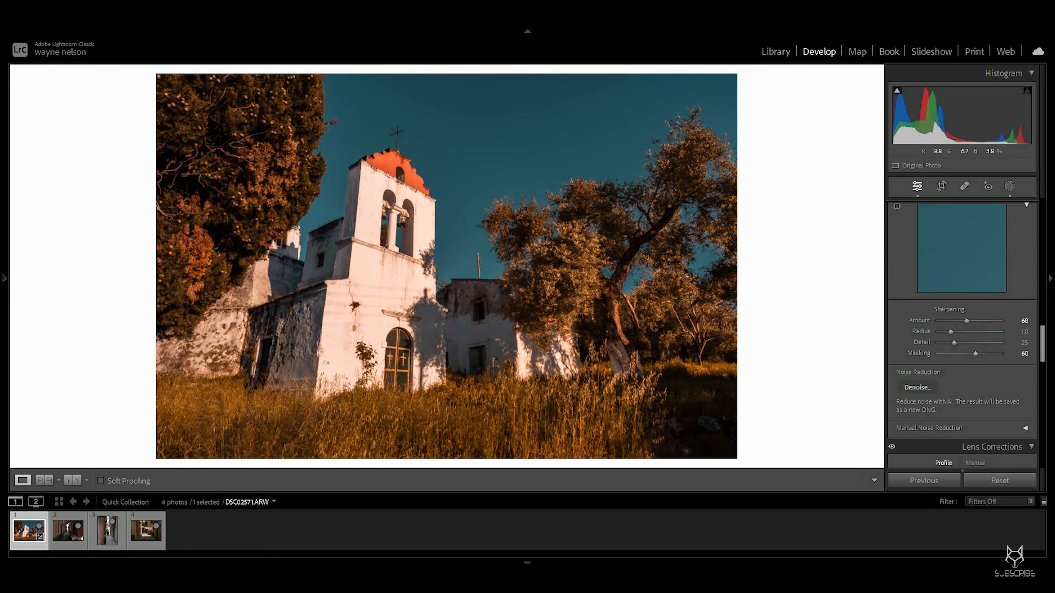
pyautogui.press('z')
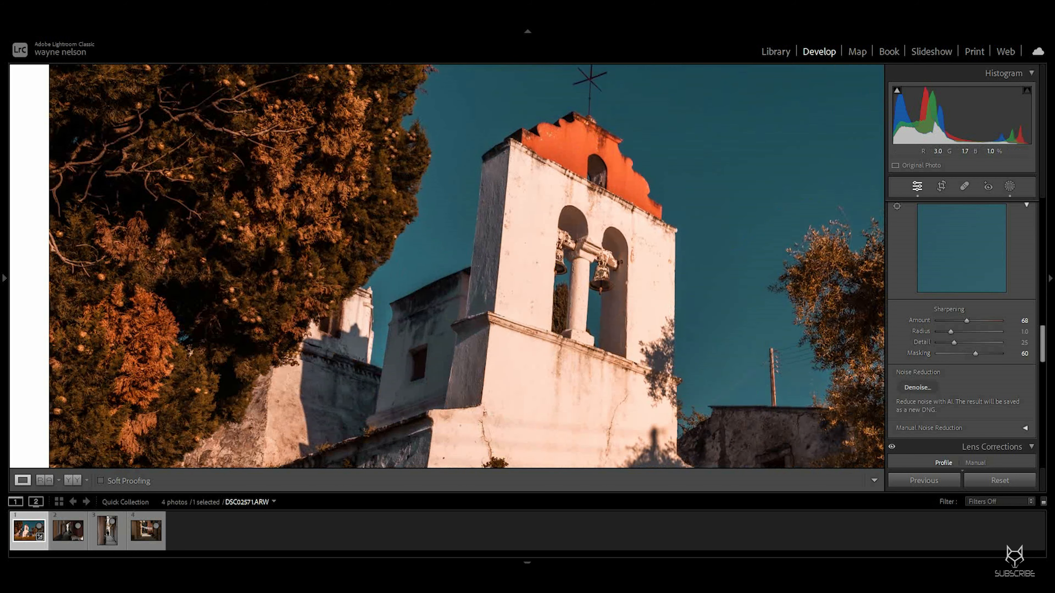
pyautogui.press('z')
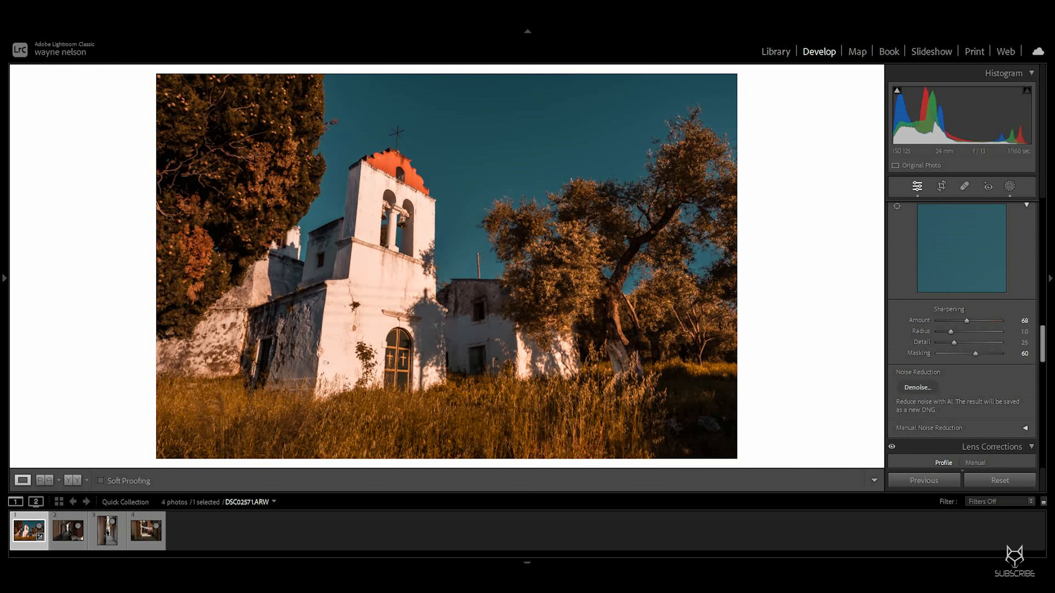
# Step: Remove the dust spots in the sky with the Spot Removal tool, using Visualize Spots to find them
pyautogui.scroll(15, 961, 332)
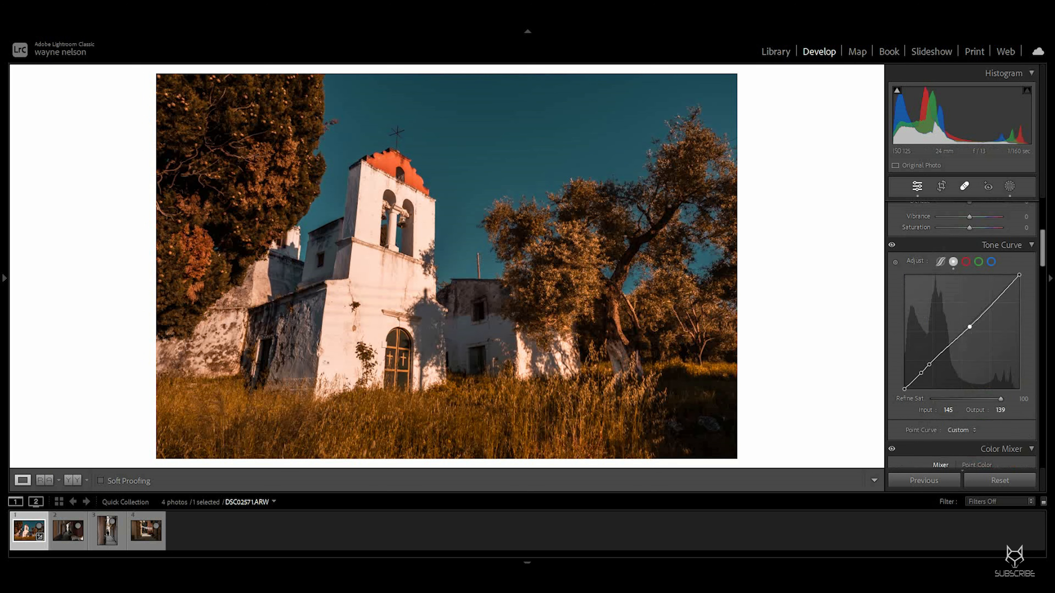
pyautogui.press('q')
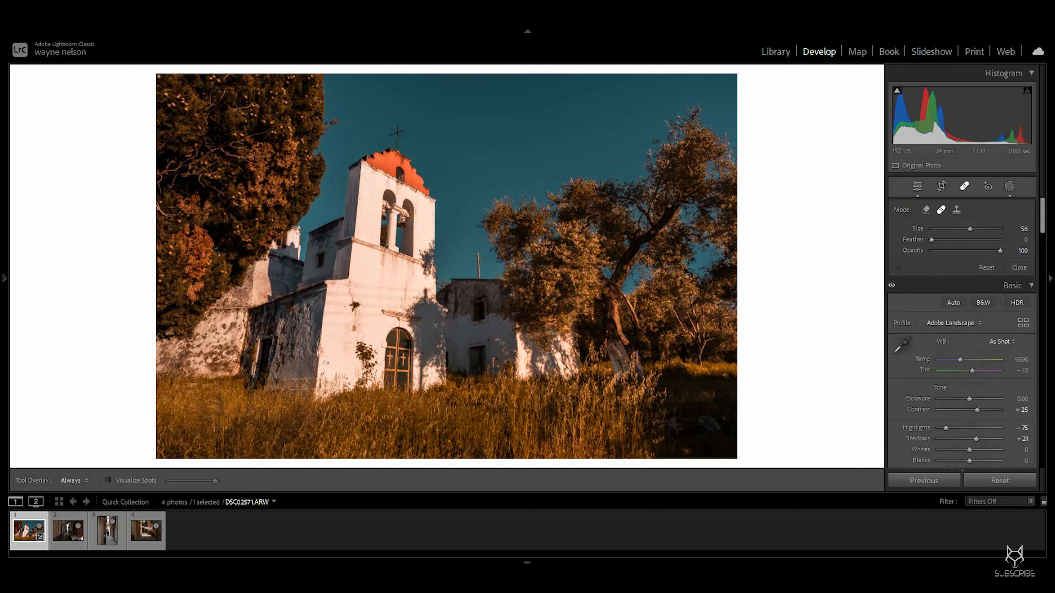
pyautogui.press('a')
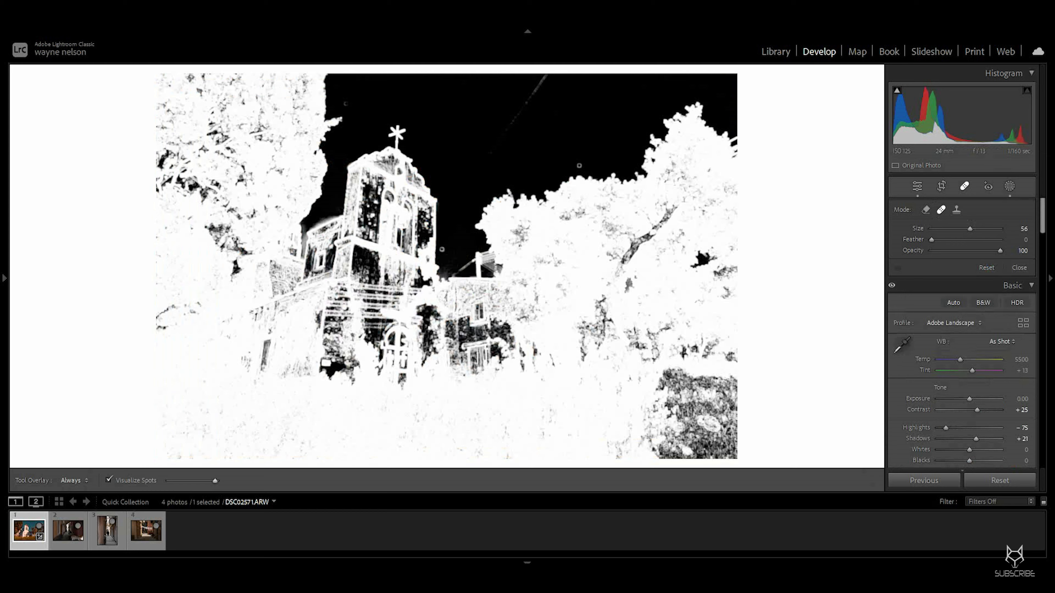
pyautogui.moveTo(214, 481); pyautogui.dragTo(192, 481)
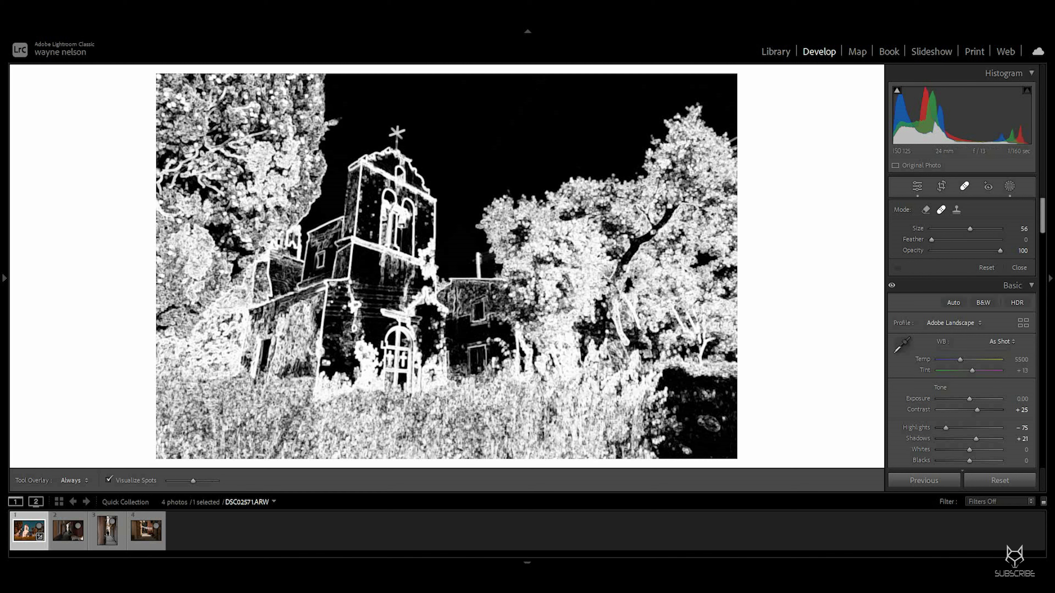
pyautogui.moveTo(192, 480); pyautogui.dragTo(217, 481)
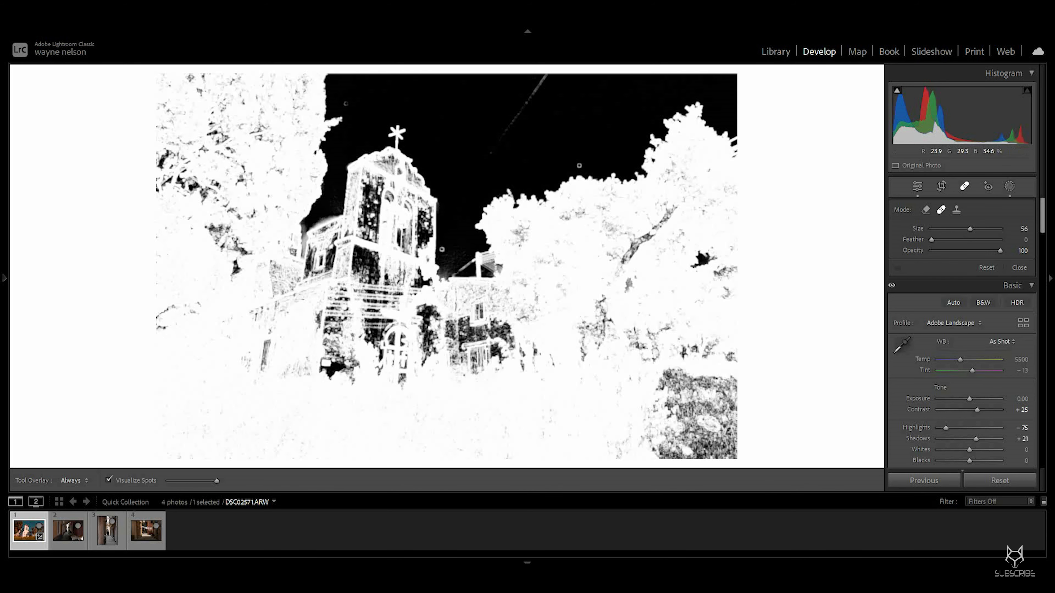
pyautogui.click(346, 104)
pyautogui.click(578, 164)
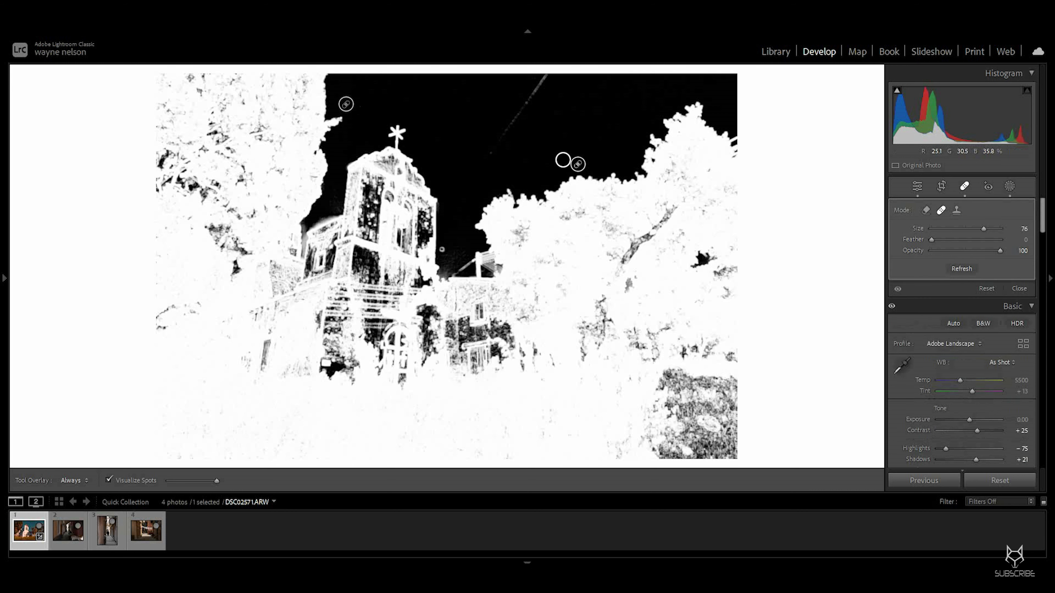
pyautogui.click(443, 249)
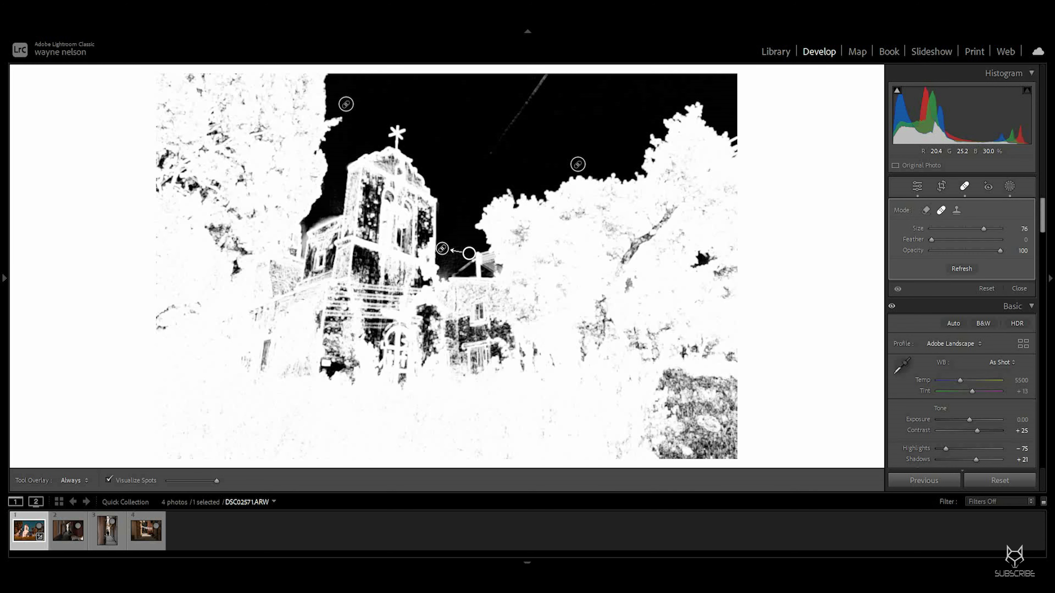
pyautogui.click(917, 186)
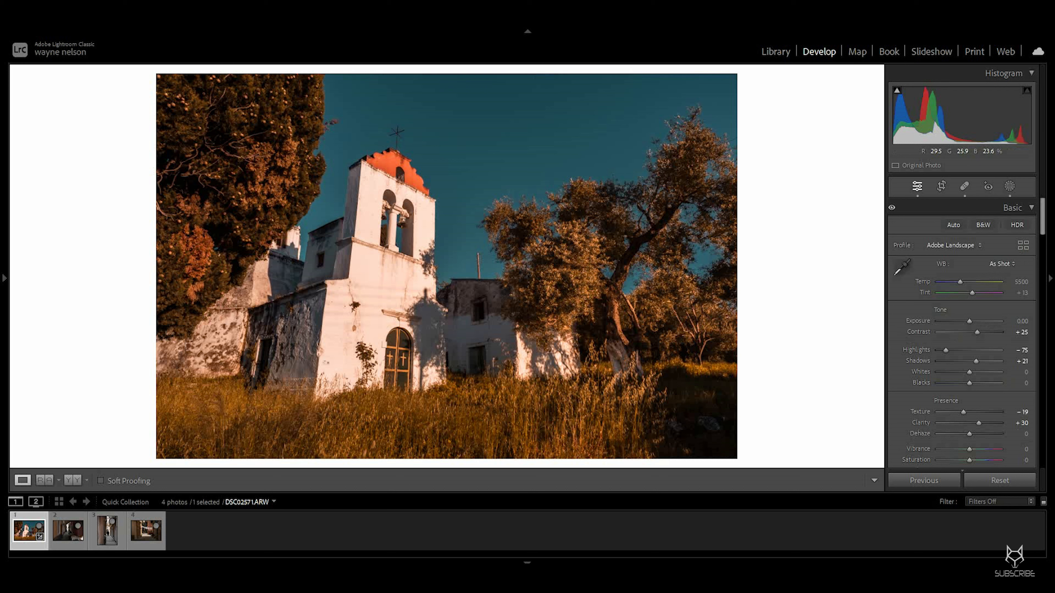
# Step: Open the photo in Photoshop using Edit In
pyautogui.rightClick(419, 236)
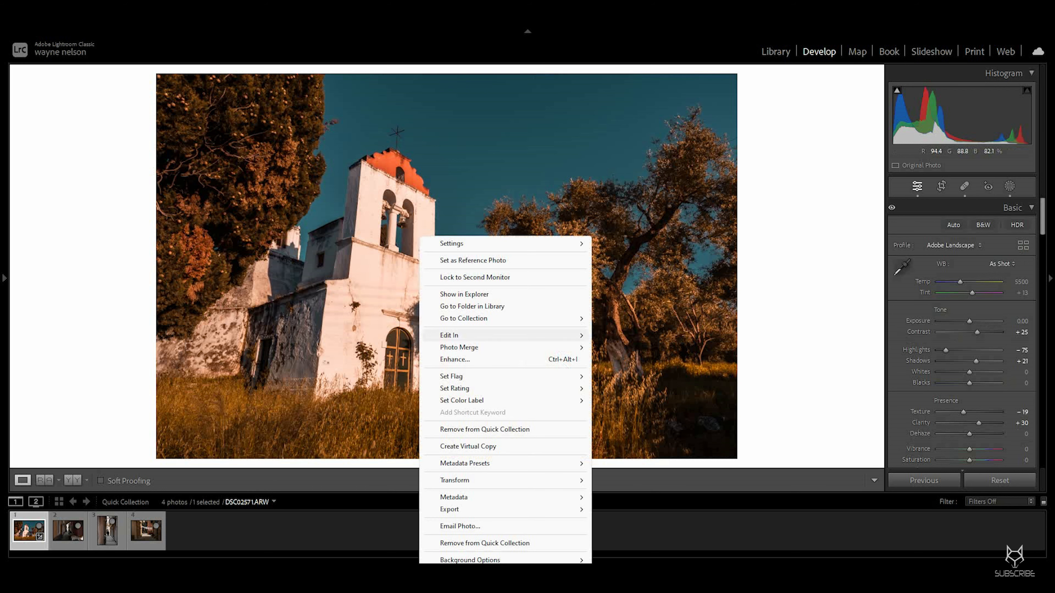
pyautogui.moveTo(449, 335)
pyautogui.click(655, 335)
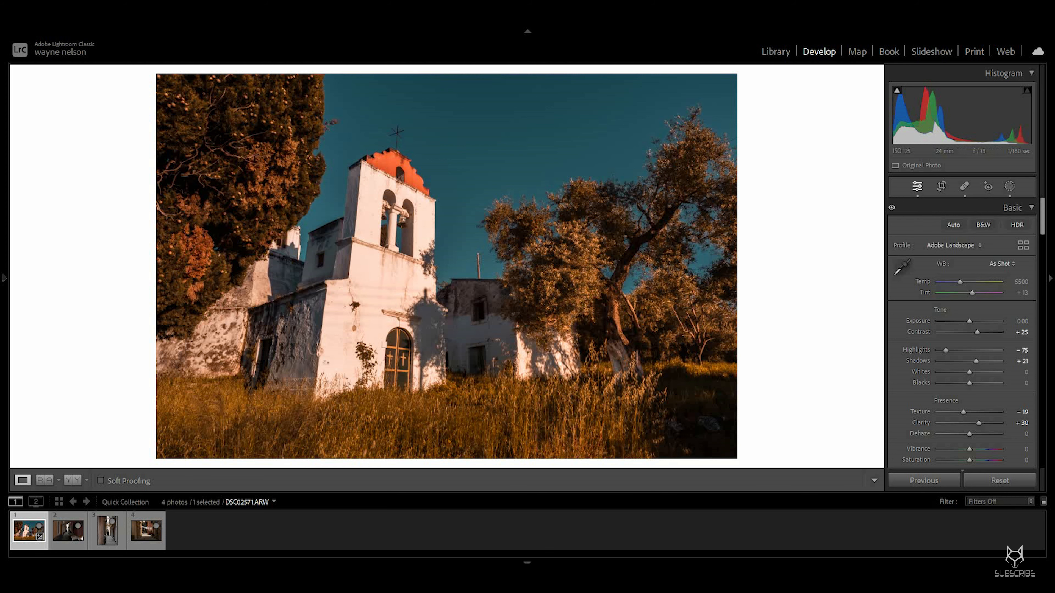
pyautogui.moveTo(782, 580)
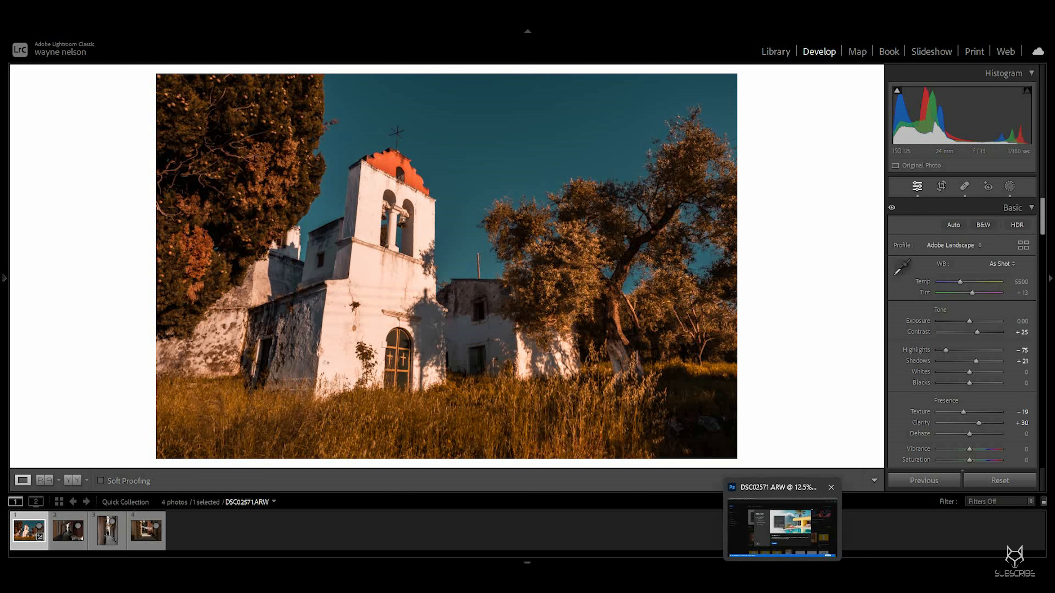
pyautogui.click(782, 528)
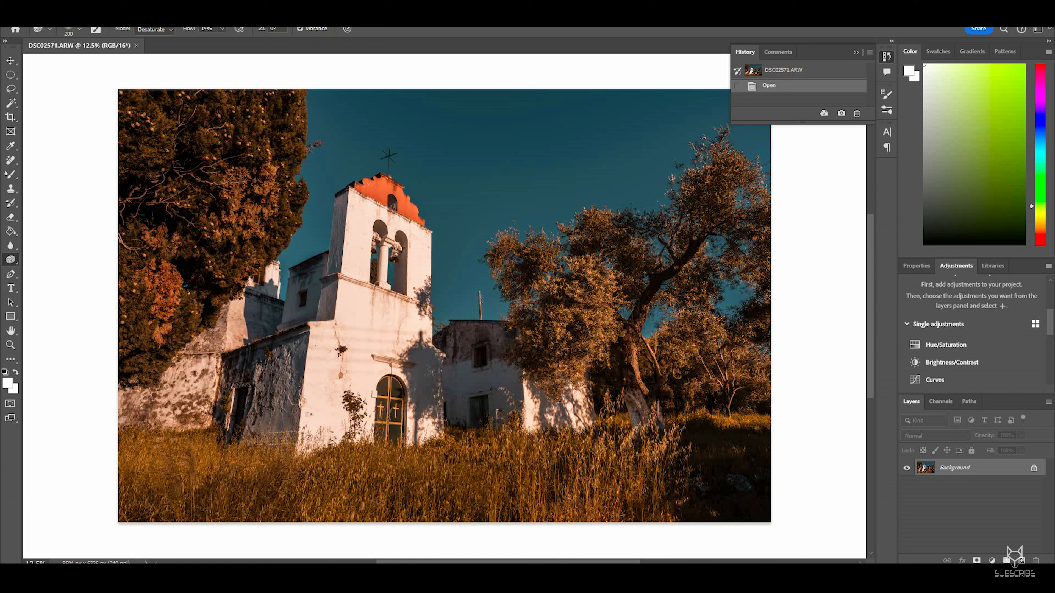
# Step: Open a Levels adjustment and switch it to the Blue channel
pyautogui.click(59, 14)
pyautogui.moveTo(79, 40)
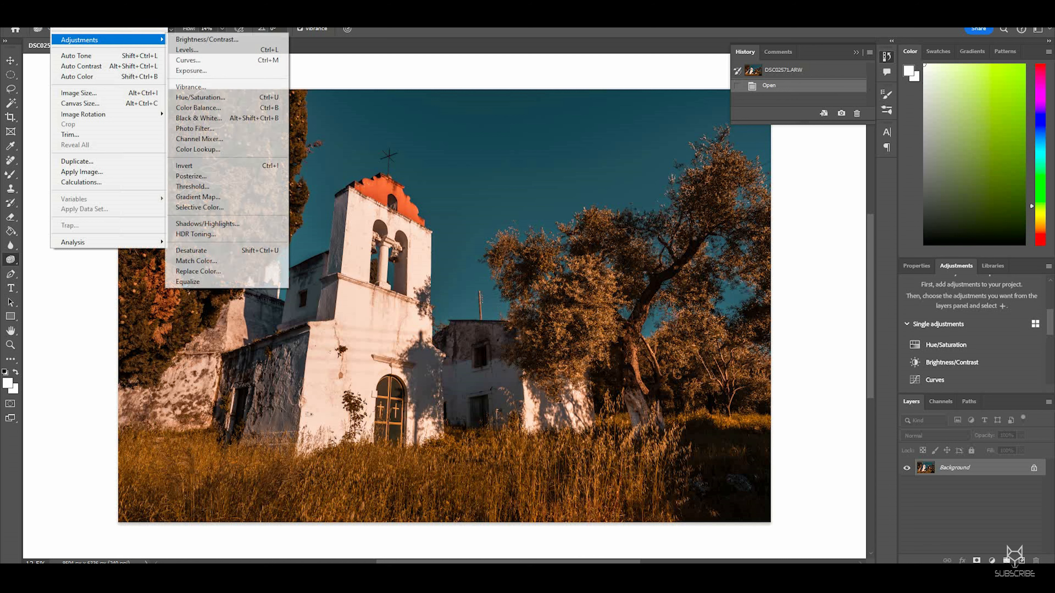
pyautogui.click(186, 50)
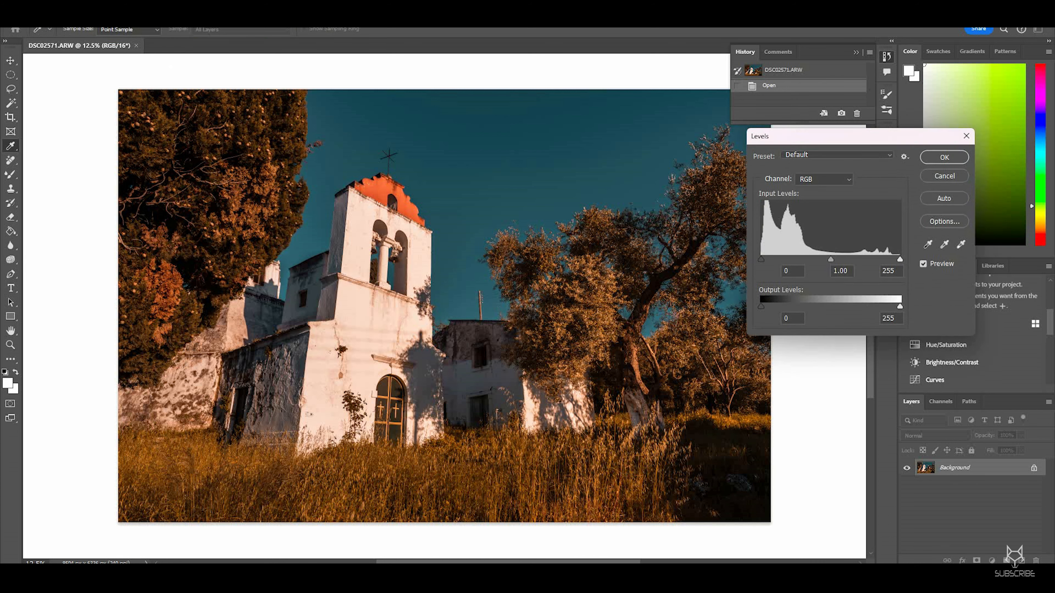
pyautogui.moveTo(900, 259)
pyautogui.mouseDown()
pyautogui.moveTo(891, 259)
pyautogui.moveTo(900, 259)
pyautogui.mouseUp()
pyautogui.click(825, 179)
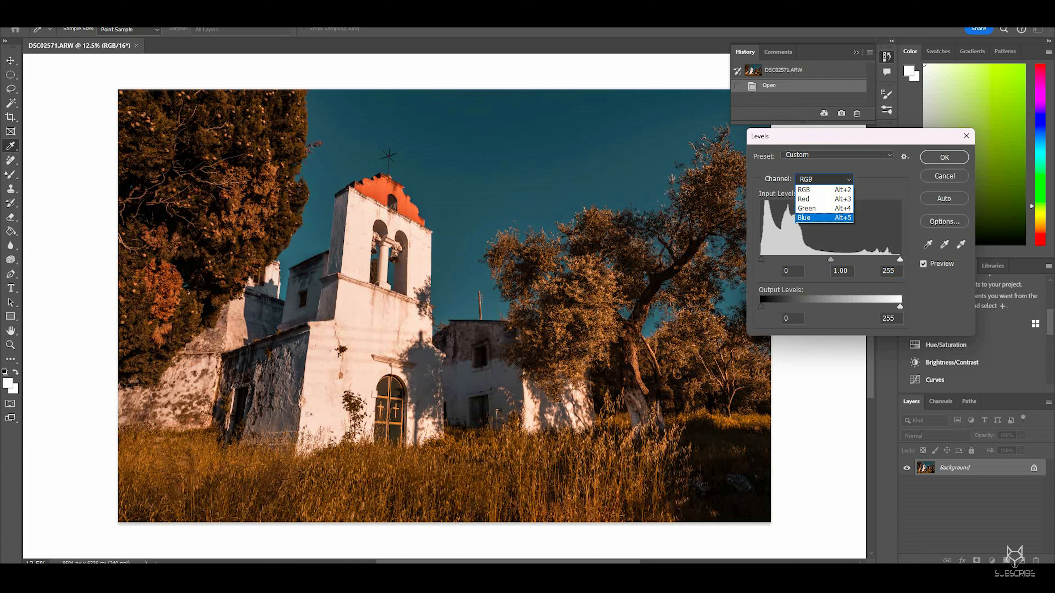
pyautogui.click(814, 213)
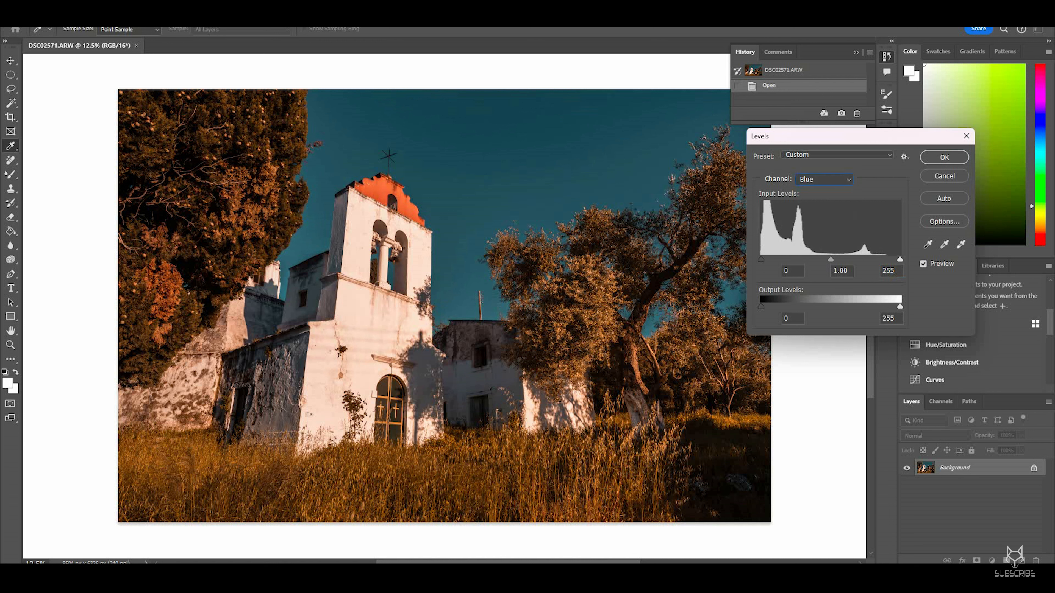
pyautogui.moveTo(765, 260); pyautogui.dragTo(765, 259)
pyautogui.moveTo(762, 259); pyautogui.dragTo(760, 260)
# Step: Pull the Blue channel's white input slider slightly inward, toggling Preview to compare
pyautogui.click(824, 179)
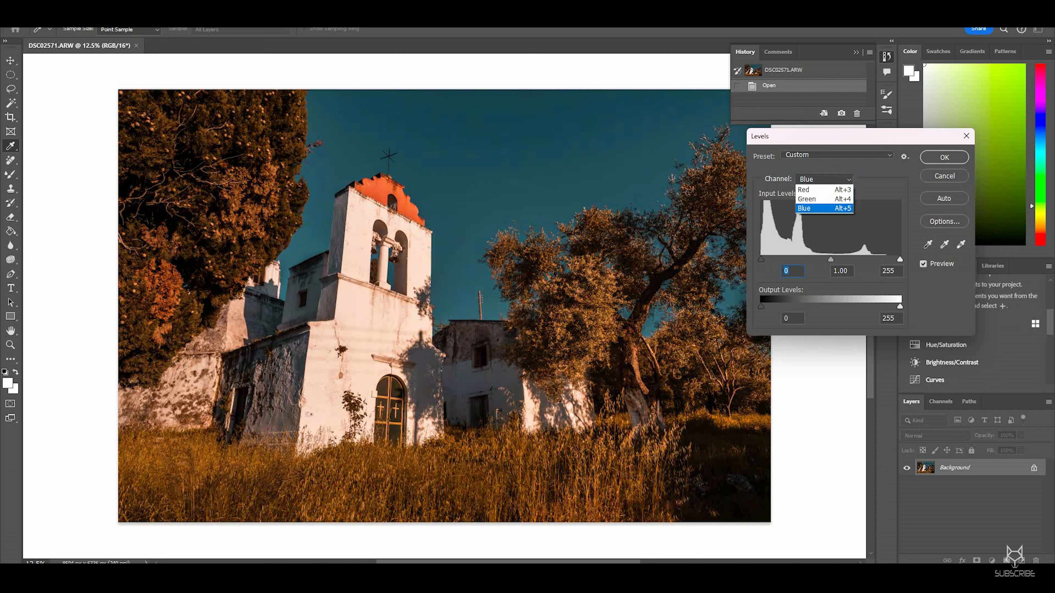
pyautogui.click(814, 218)
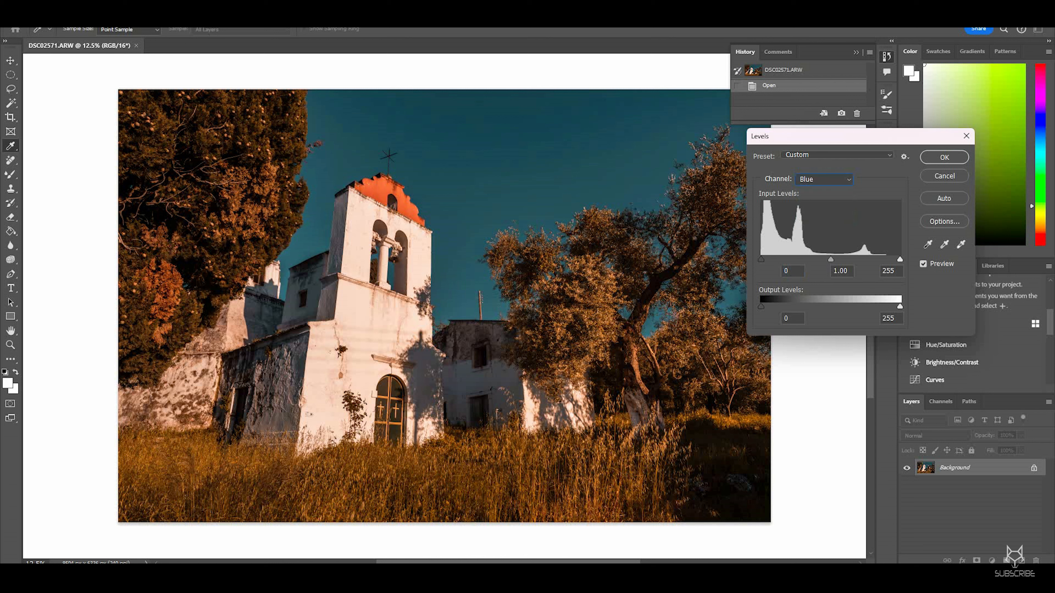
pyautogui.moveTo(899, 259); pyautogui.dragTo(893, 259)
pyautogui.click(923, 264)
pyautogui.click(924, 264)
pyautogui.click(924, 264)
pyautogui.click(923, 264)
# Step: Switch to the Green channel and nudge its black and midtone input sliders slightly
pyautogui.click(824, 180)
pyautogui.click(814, 206)
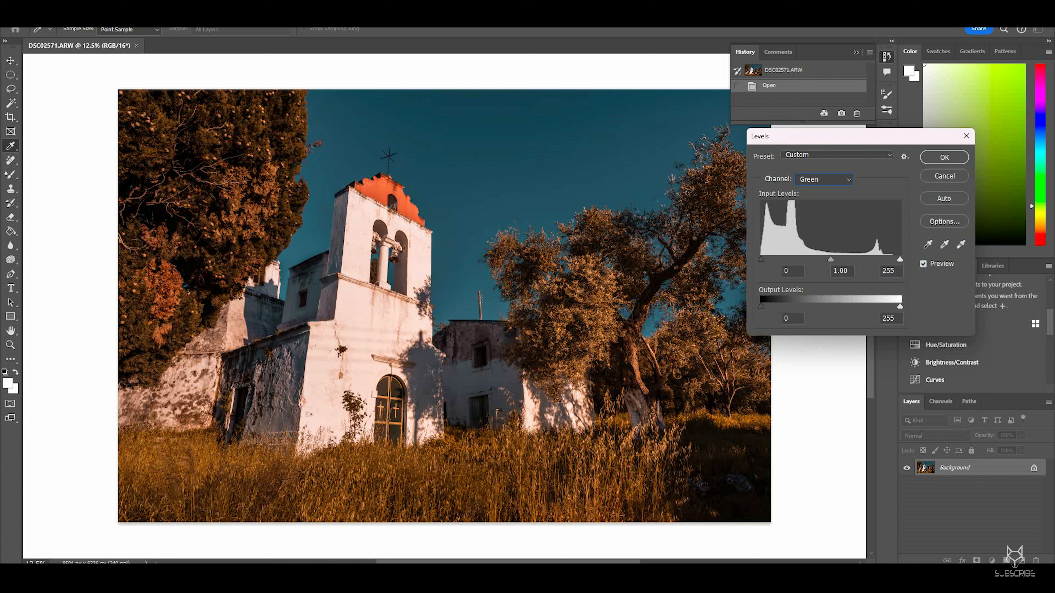
pyautogui.moveTo(900, 260); pyautogui.dragTo(900, 260)
pyautogui.moveTo(832, 260); pyautogui.dragTo(833, 260)
pyautogui.moveTo(830, 259); pyautogui.dragTo(830, 260)
pyautogui.moveTo(761, 260); pyautogui.dragTo(763, 260)
pyautogui.click(761, 260)
# Step: Switch to the Red channel and set its black input to 1 and midtone to 0.97
pyautogui.click(823, 180)
pyautogui.click(814, 200)
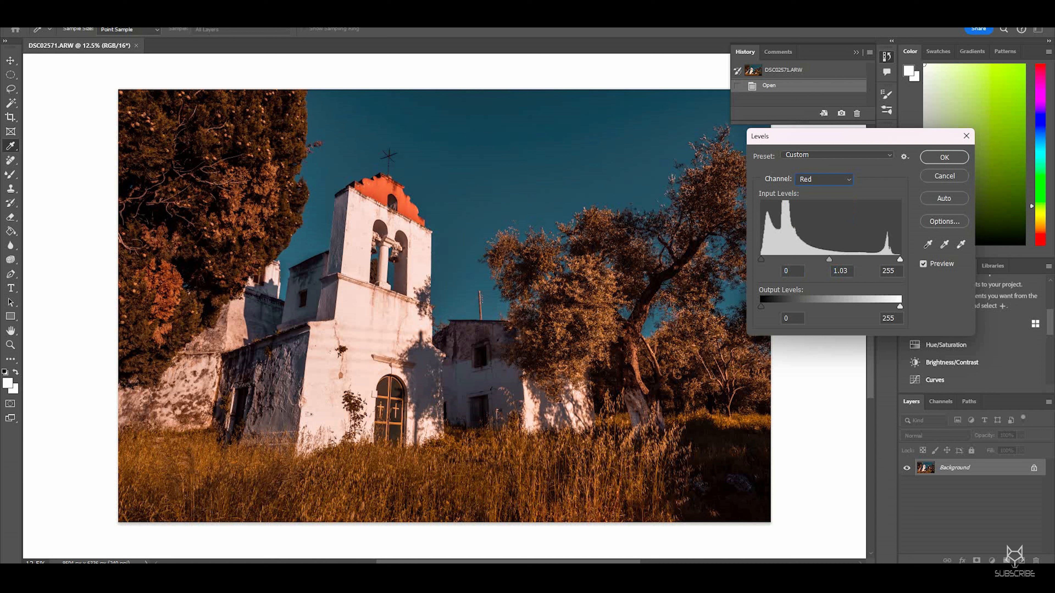
pyautogui.moveTo(831, 260); pyautogui.dragTo(832, 259)
pyautogui.click(786, 270)
pyautogui.click(923, 264)
pyautogui.hotkey('ctrl', '-')
# Step: Toggle Preview to compare, nudge the Red midtone slider again and apply the Levels adjustment
pyautogui.click(923, 264)
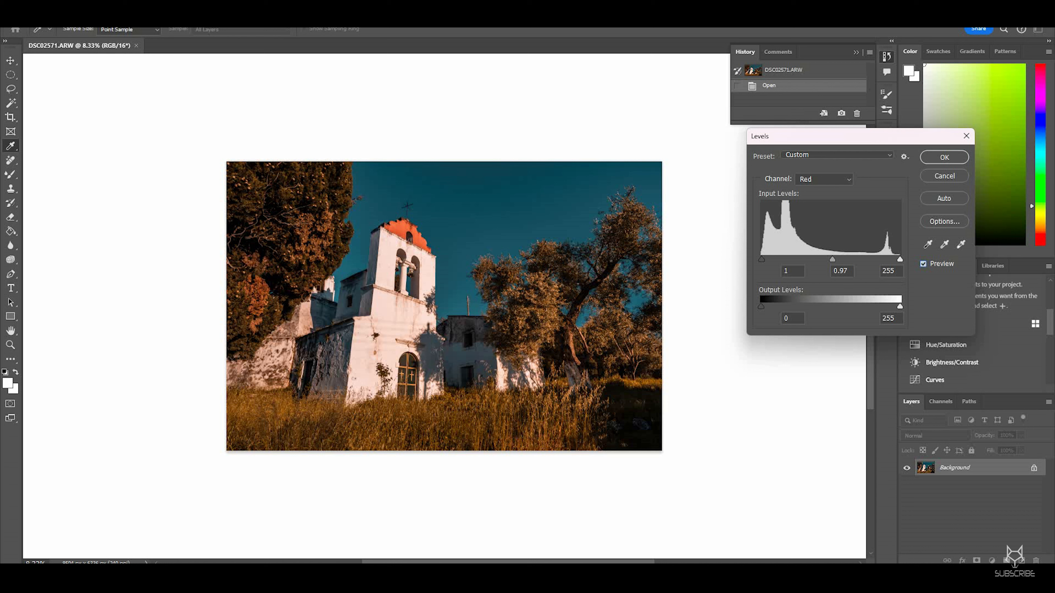
pyautogui.click(923, 264)
pyautogui.click(923, 264)
pyautogui.click(923, 264)
pyautogui.click(923, 264)
pyautogui.click(786, 270)
pyautogui.click(923, 263)
pyautogui.click(923, 264)
pyautogui.moveTo(832, 260); pyautogui.dragTo(831, 260)
pyautogui.click(923, 264)
pyautogui.click(923, 264)
pyautogui.press('space')
pyautogui.press('Return')
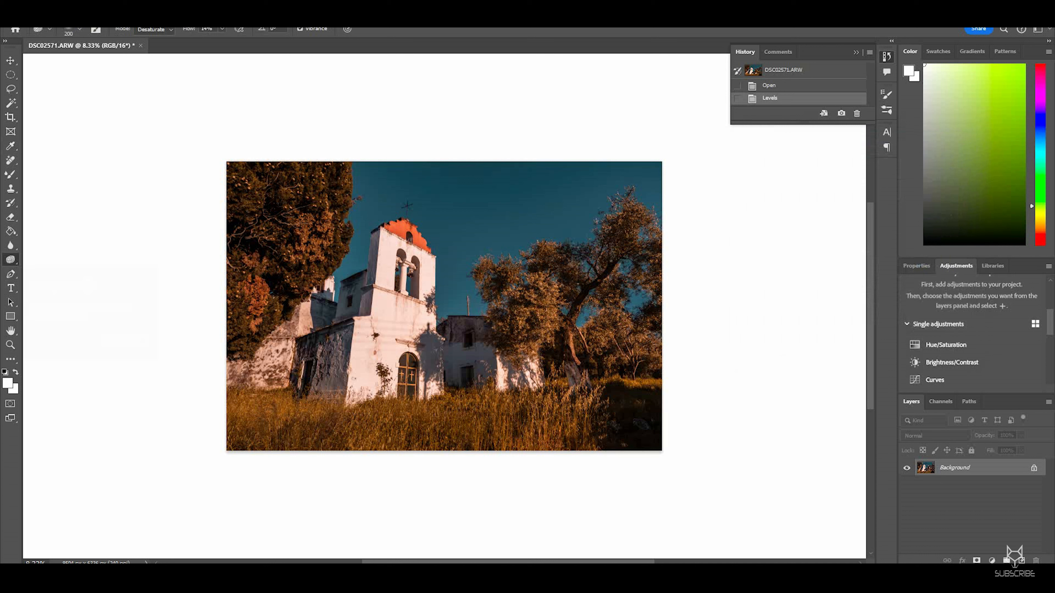
# Step: Select the Dodge tool and duplicate the Background layer
pyautogui.click(10, 231)
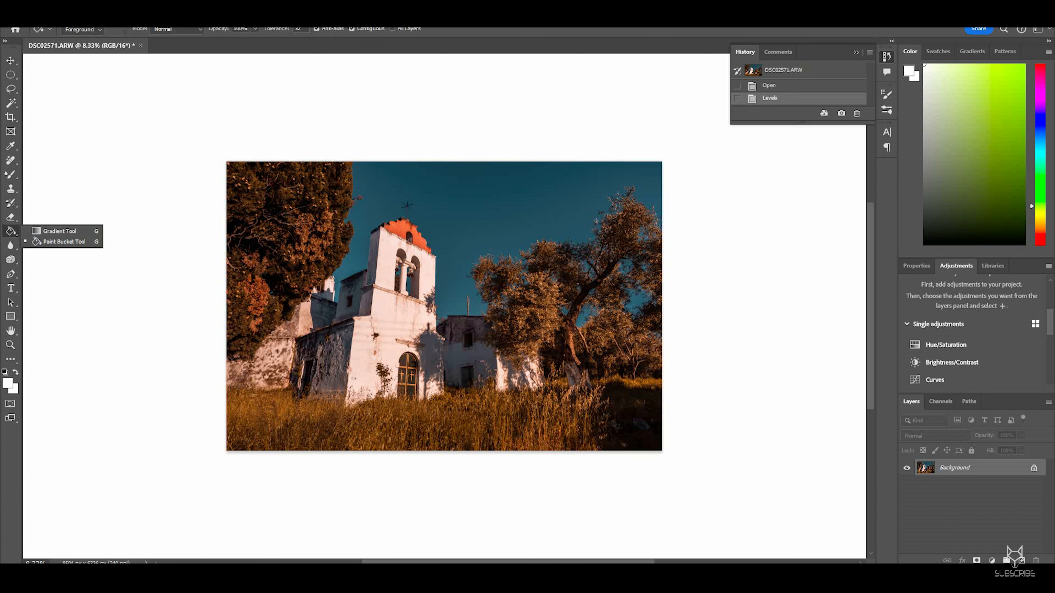
pyautogui.click(10, 260)
pyautogui.click(54, 260)
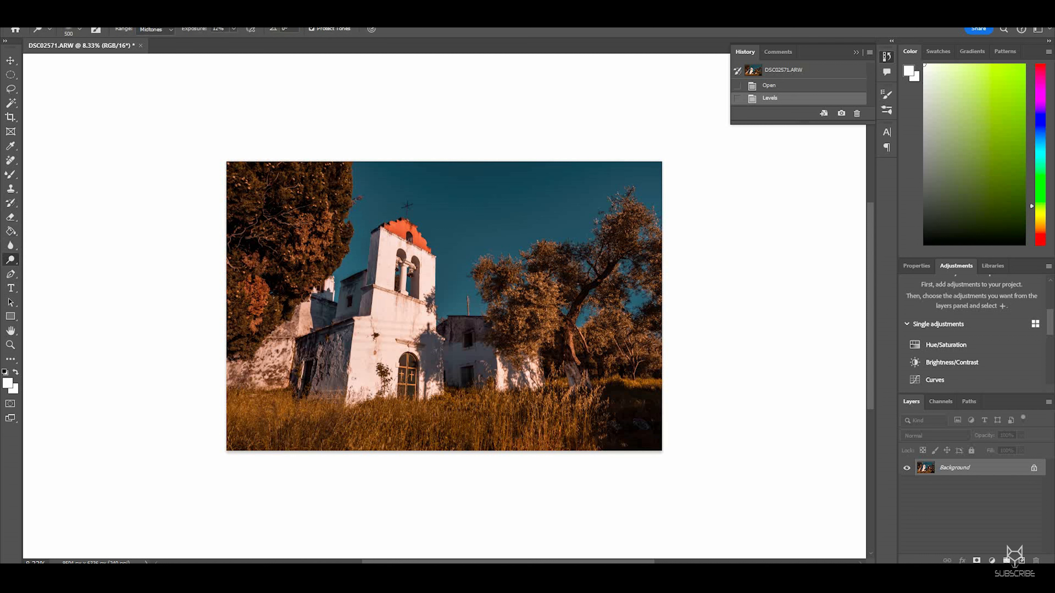
pyautogui.hotkey('ctrl', 'j')
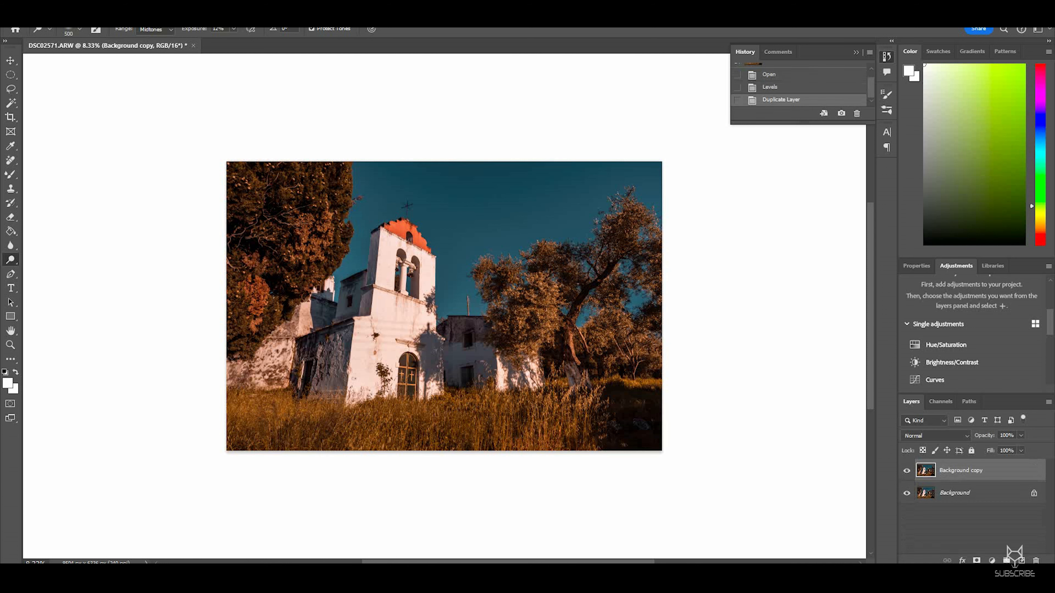
# Step: Dodge the tree trunk on the duplicate layer with the Dodge tool set to Midtones
pyautogui.hotkey('ctrl', '+')
pyautogui.hotkey('ctrl', '+')
pyautogui.hotkey('ctrl', '+')
pyautogui.moveTo(560, 394); pyautogui.dragTo(328, 218)
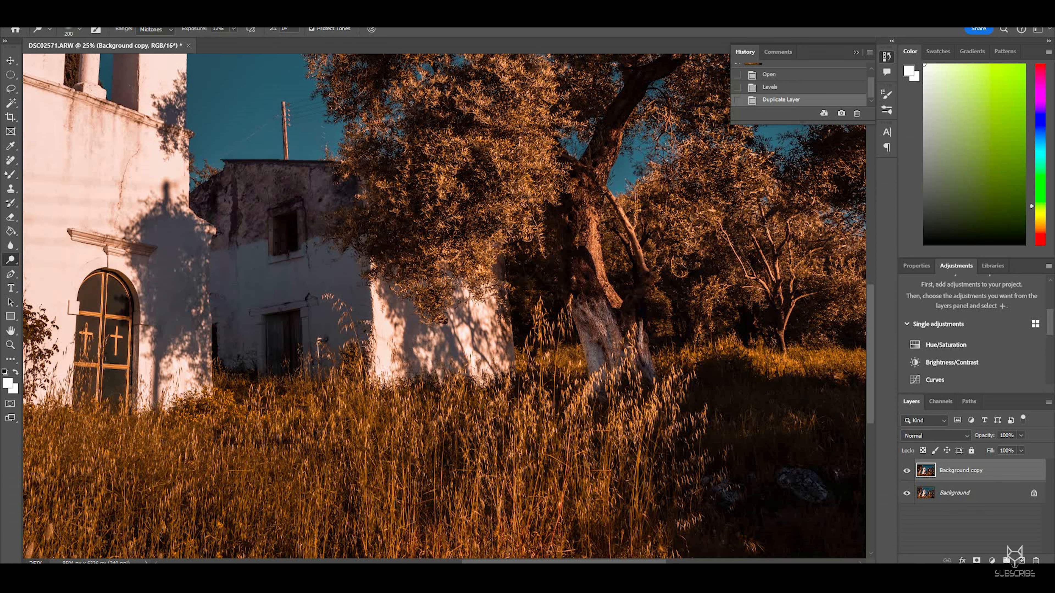
pyautogui.click(680, 268)
pyautogui.scroll(-3, 430, 217)
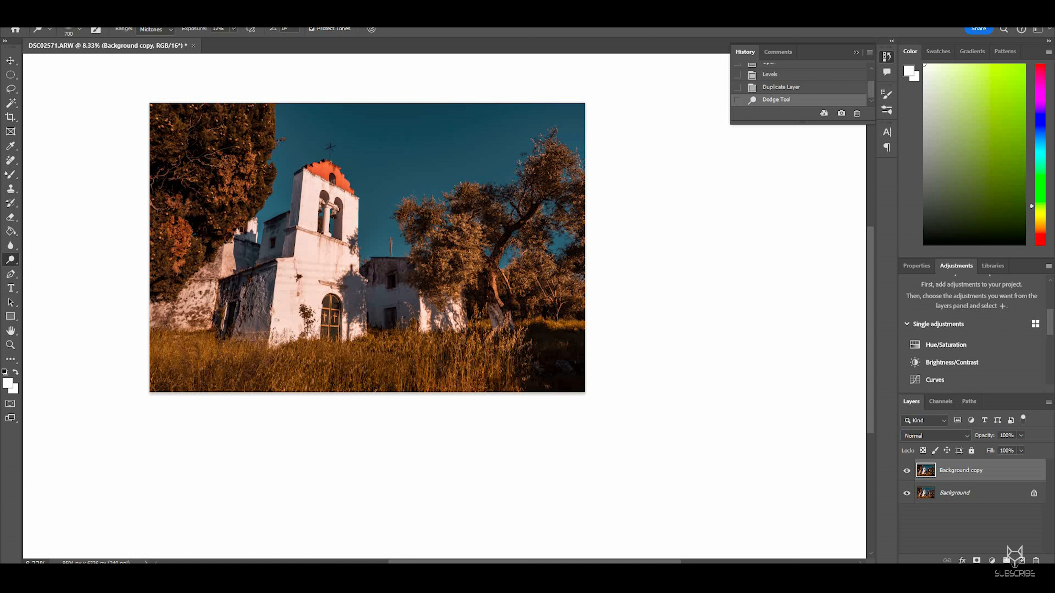
# Step: Dodge the right-hand tree three more times and toggle the copy layer's visibility to compare
pyautogui.click(430, 217)
pyautogui.click(429, 217)
pyautogui.click(429, 217)
pyautogui.click(906, 470)
pyautogui.click(906, 471)
pyautogui.click(906, 470)
pyautogui.click(906, 470)
# Step: Dodge the lower part of the tree twice more and toggle the copy layer's visibility to compare
pyautogui.click(523, 294)
pyautogui.click(522, 294)
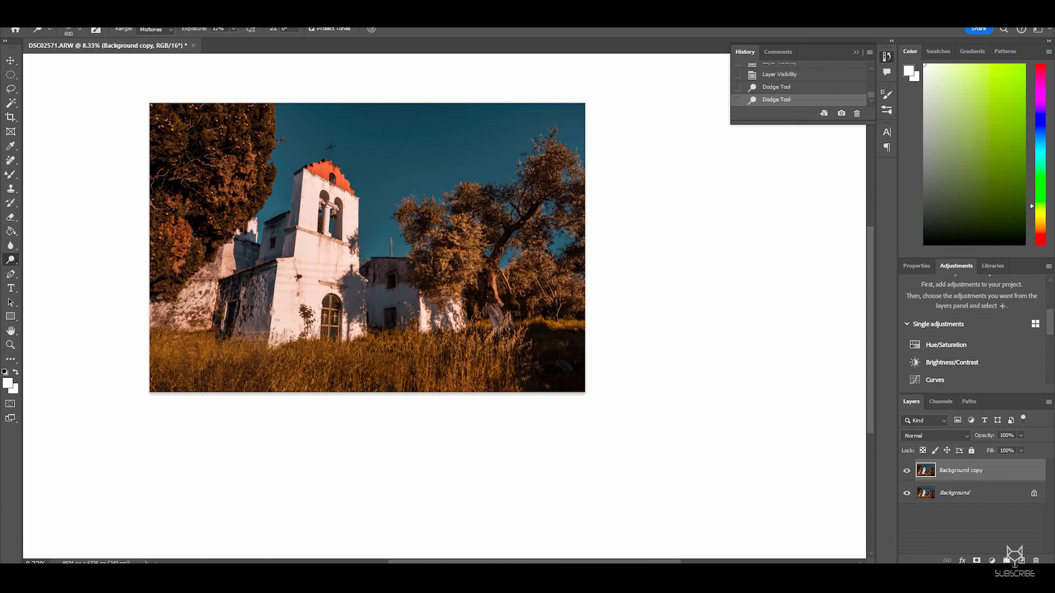
pyautogui.click(906, 470)
pyautogui.click(906, 470)
pyautogui.click(906, 470)
pyautogui.click(906, 470)
pyautogui.hotkey('ctrl', '-')
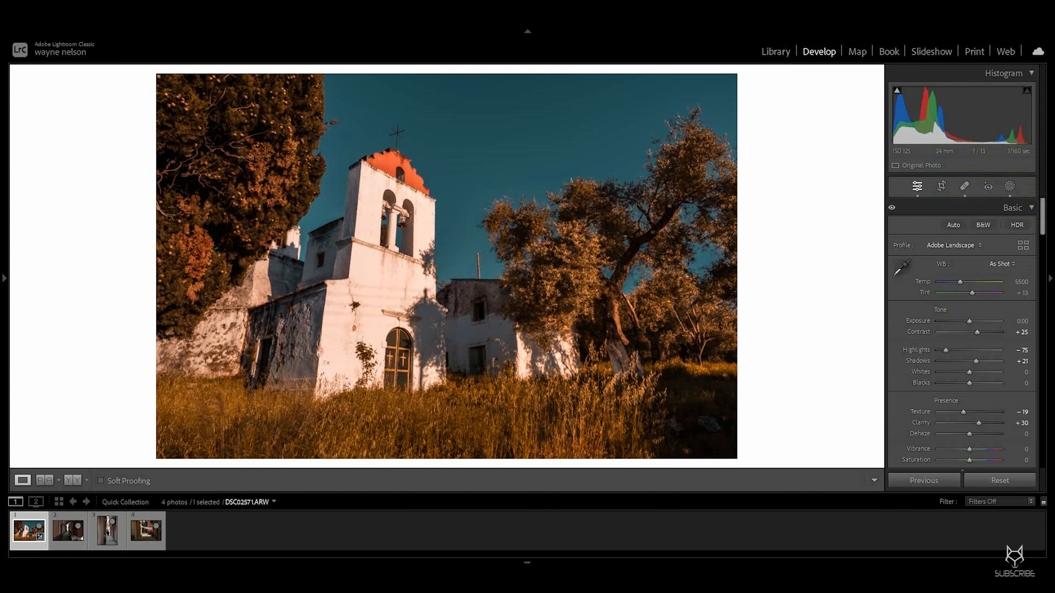
# Step: Return to Lightroom, switch to the alley photo and enable chromatic aberration removal and lens profile corrections
pyautogui.click(68, 530)
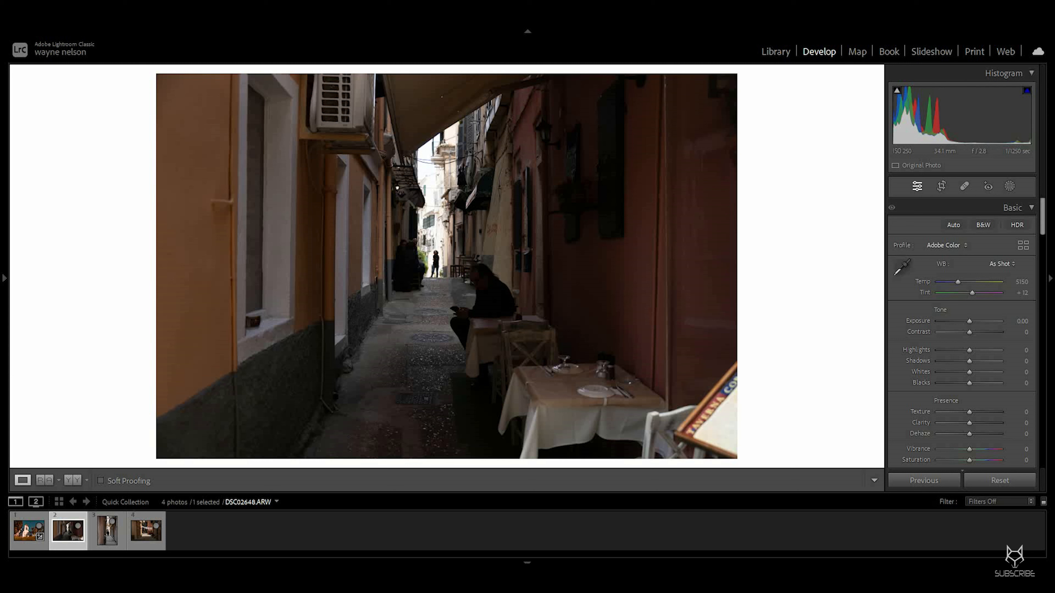
pyautogui.press('z')
pyautogui.click(501, 291)
pyautogui.scroll(-15, 962, 332)
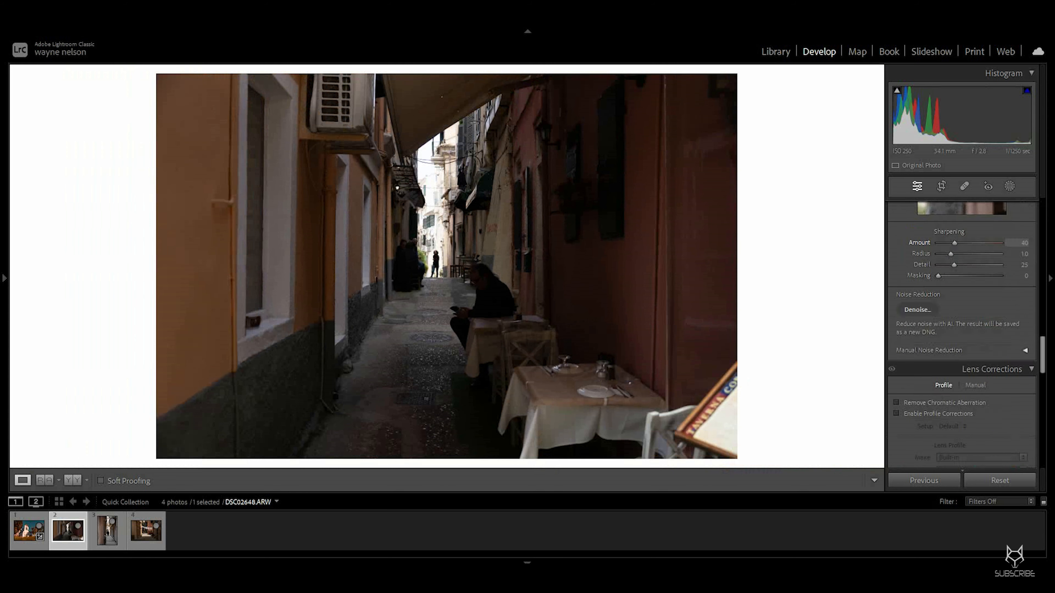
pyautogui.click(897, 336)
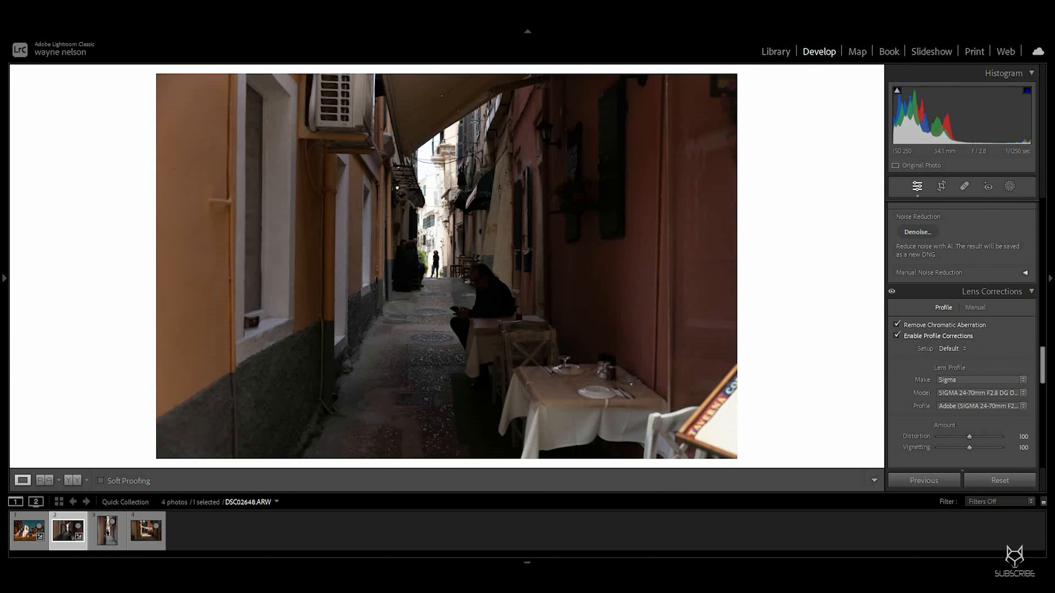
# Step: Set Exposure to +1.14, Highlights to -65, Shadows to +30, Whites to +25 and Clarity to +30
pyautogui.scroll(15, 962, 332)
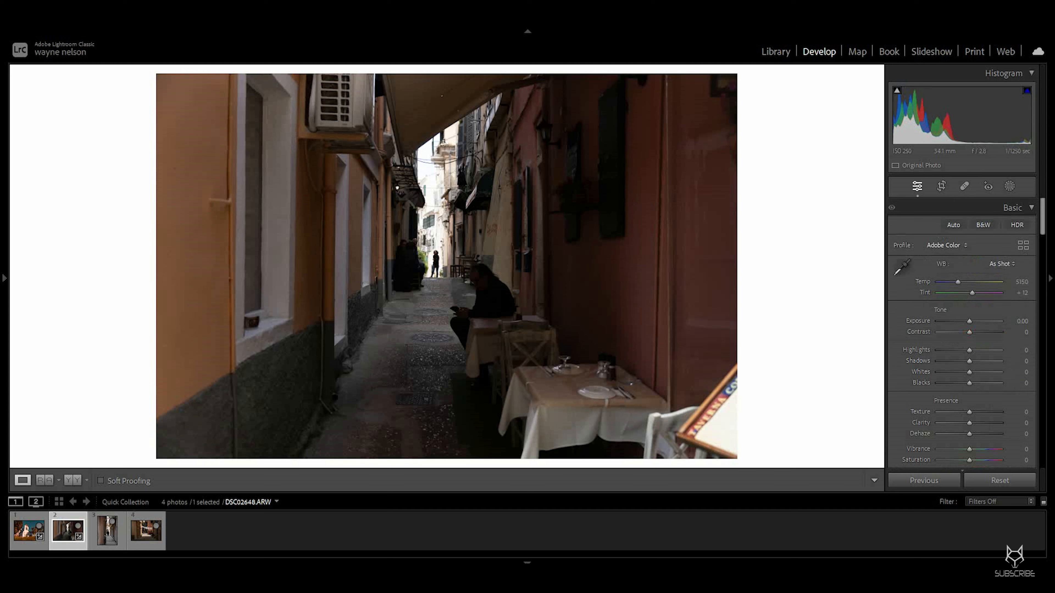
pyautogui.scroll(-2, 962, 333)
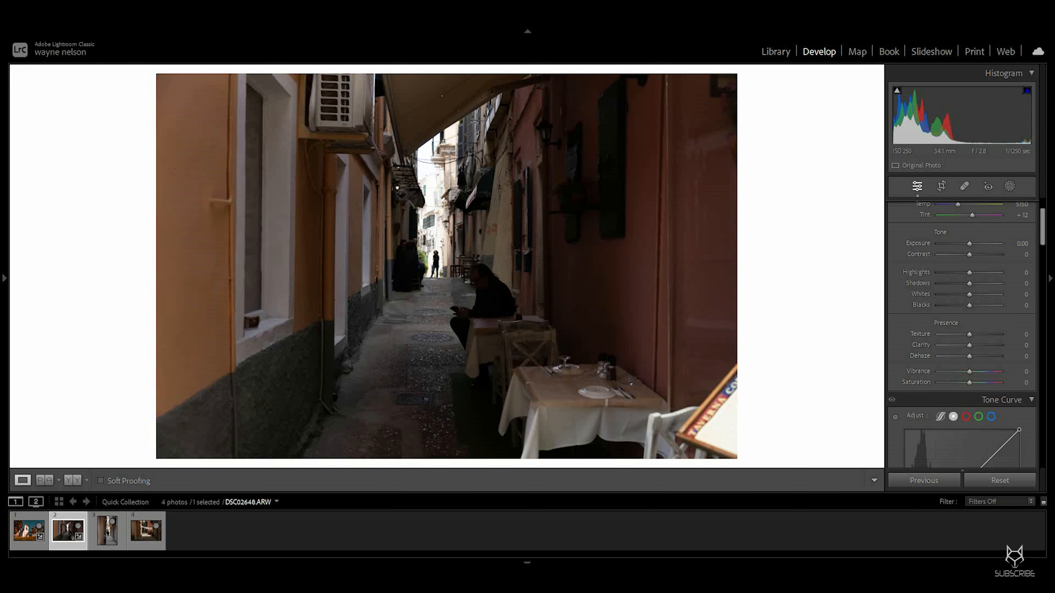
pyautogui.scroll(2, 962, 324)
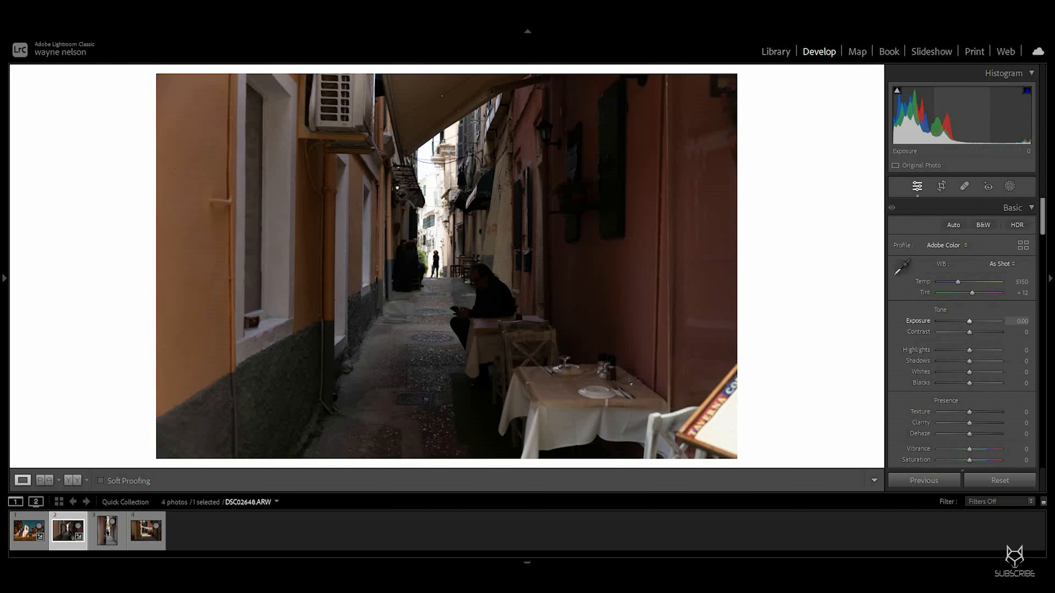
pyautogui.moveTo(969, 321); pyautogui.dragTo(976, 322)
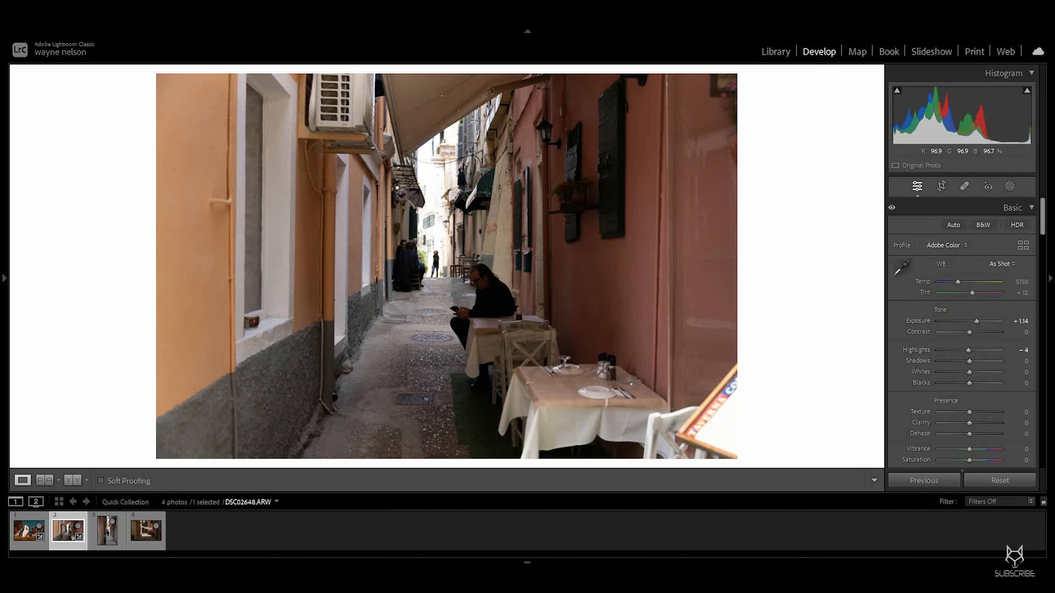
pyautogui.moveTo(968, 350); pyautogui.dragTo(950, 351)
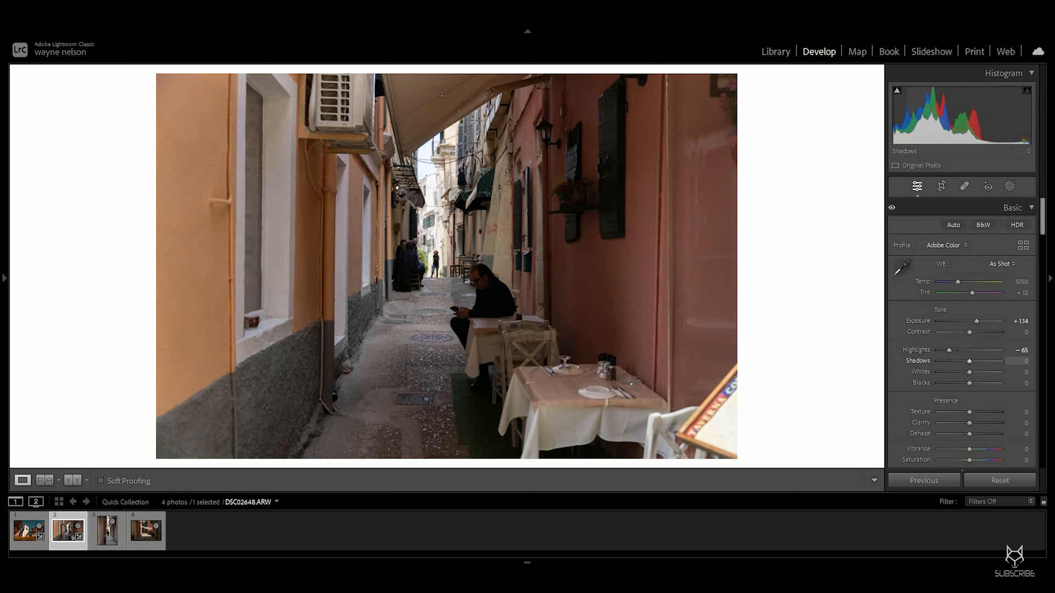
pyautogui.moveTo(970, 361); pyautogui.dragTo(978, 361)
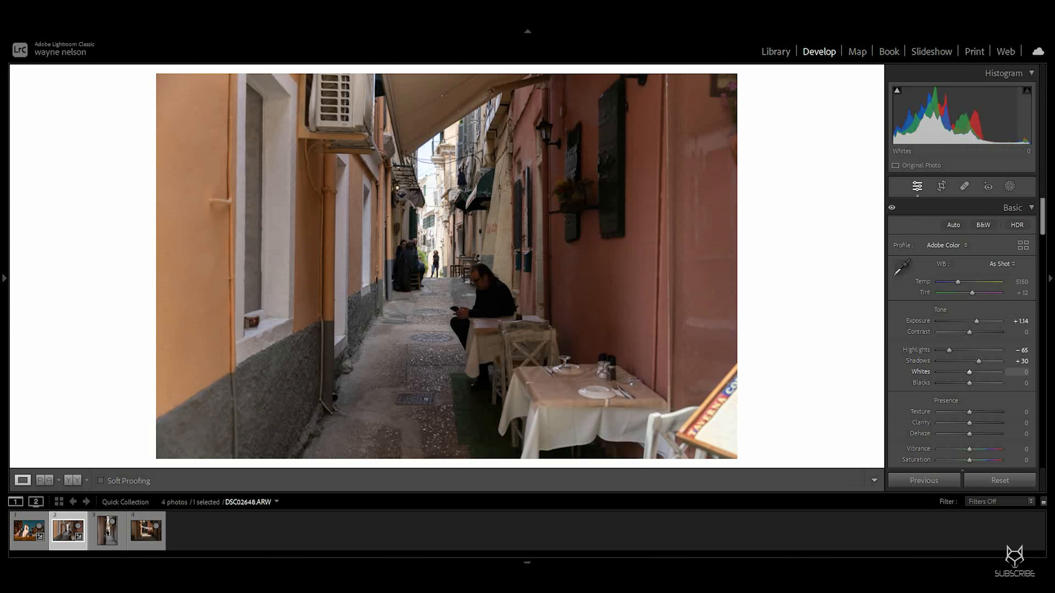
pyautogui.moveTo(969, 372); pyautogui.dragTo(976, 372)
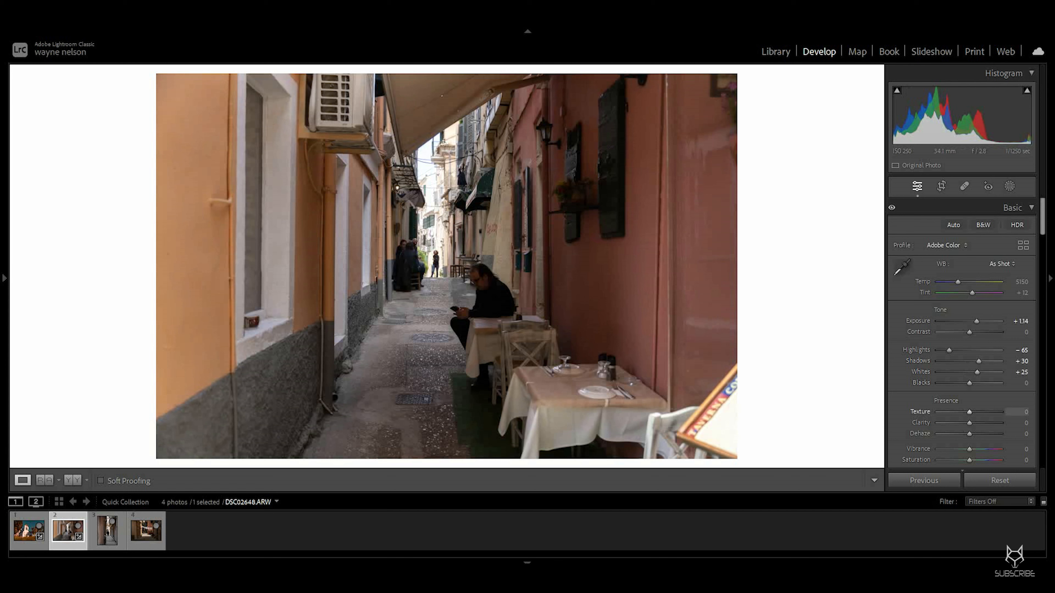
pyautogui.moveTo(971, 423); pyautogui.dragTo(980, 423)
# Step: In Calibration, set the shadows tint to -11 and red primary hue to +21, and nudge green and blue primary hue
pyautogui.scroll(-15, 964, 333)
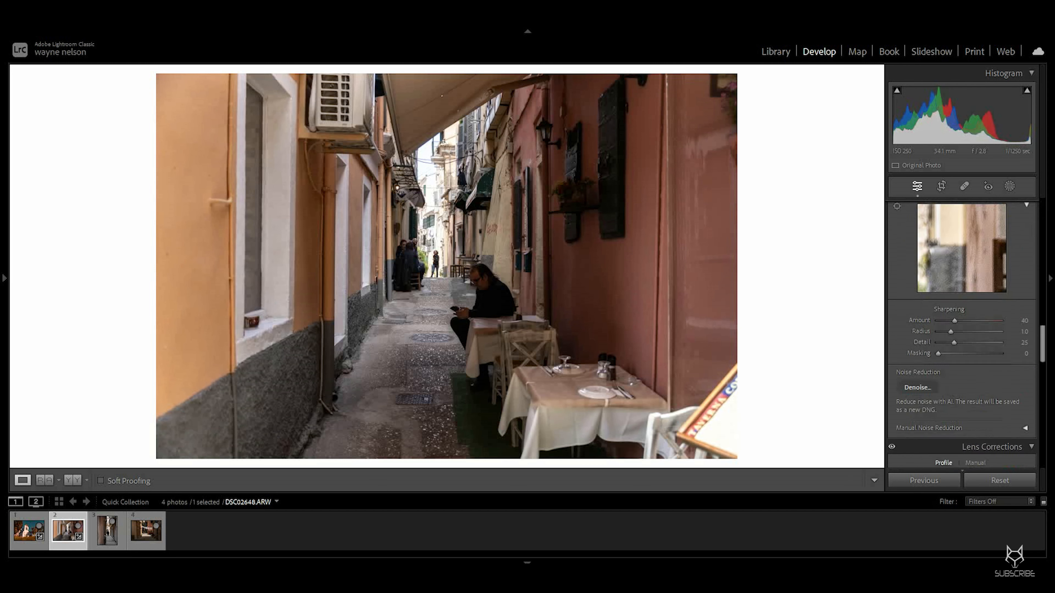
pyautogui.scroll(-10, 961, 333)
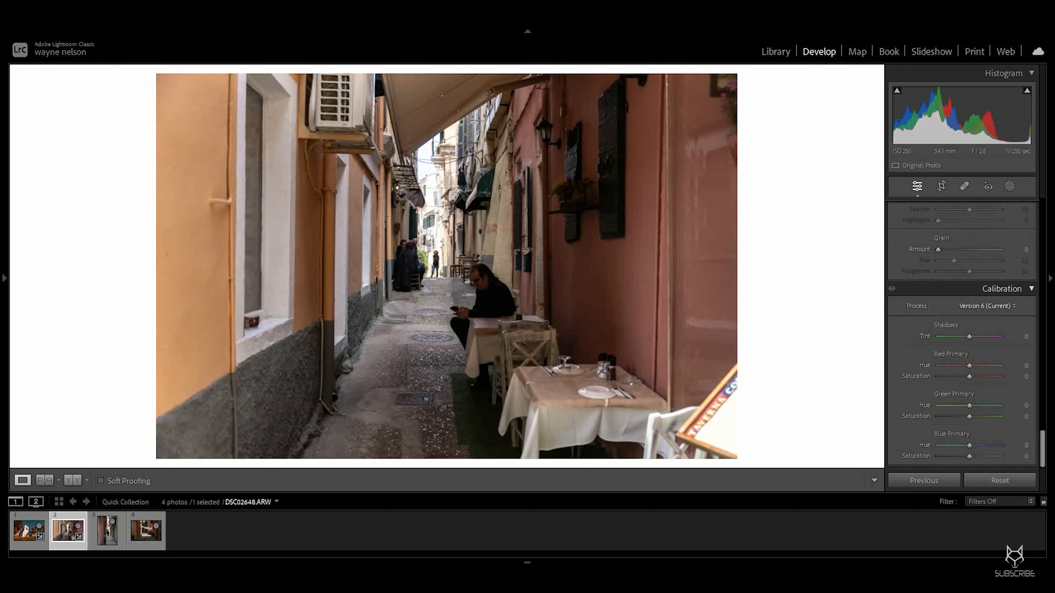
pyautogui.moveTo(971, 337); pyautogui.dragTo(968, 336)
pyautogui.moveTo(969, 336); pyautogui.dragTo(965, 336)
pyautogui.moveTo(970, 365); pyautogui.dragTo(976, 365)
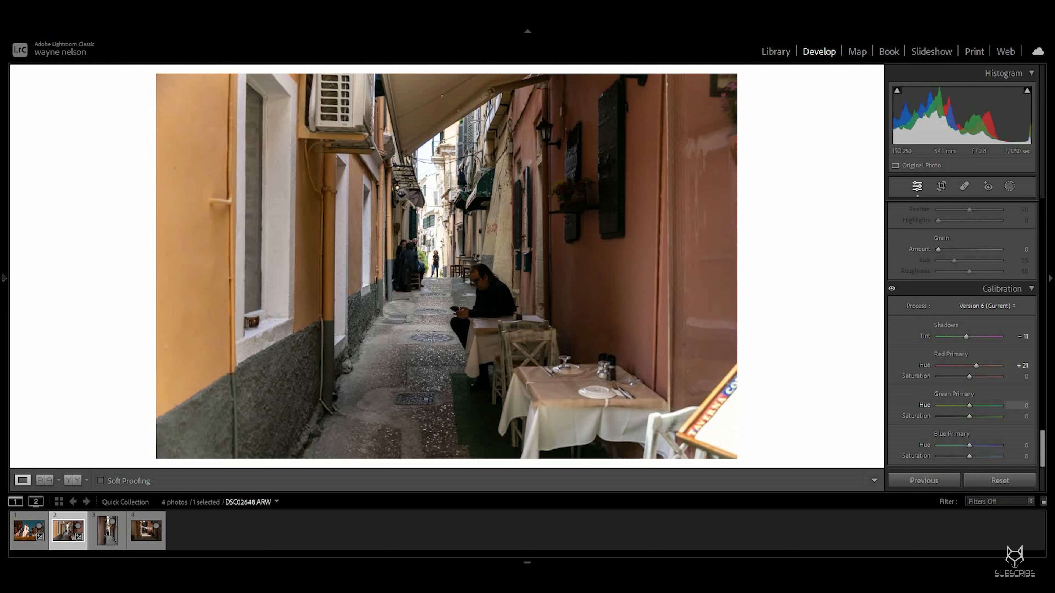
pyautogui.moveTo(969, 405); pyautogui.dragTo(978, 405)
pyautogui.moveTo(969, 445); pyautogui.dragTo(967, 445)
# Step: Adjust Color Mixer hue: Red -41, Yellow +38, Green +6
pyautogui.scroll(10, 961, 332)
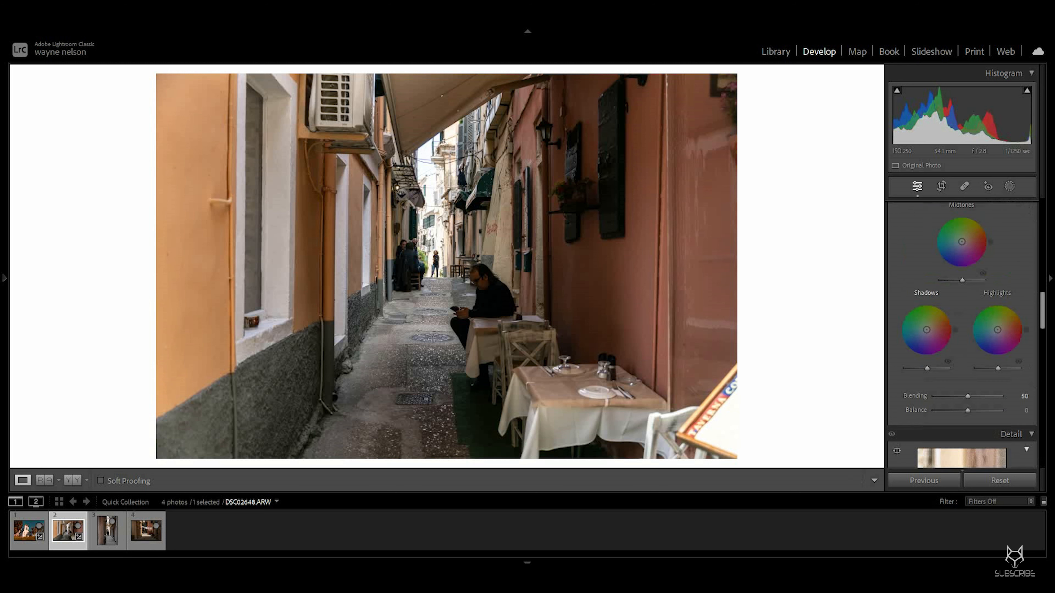
pyautogui.scroll(-4, 962, 332)
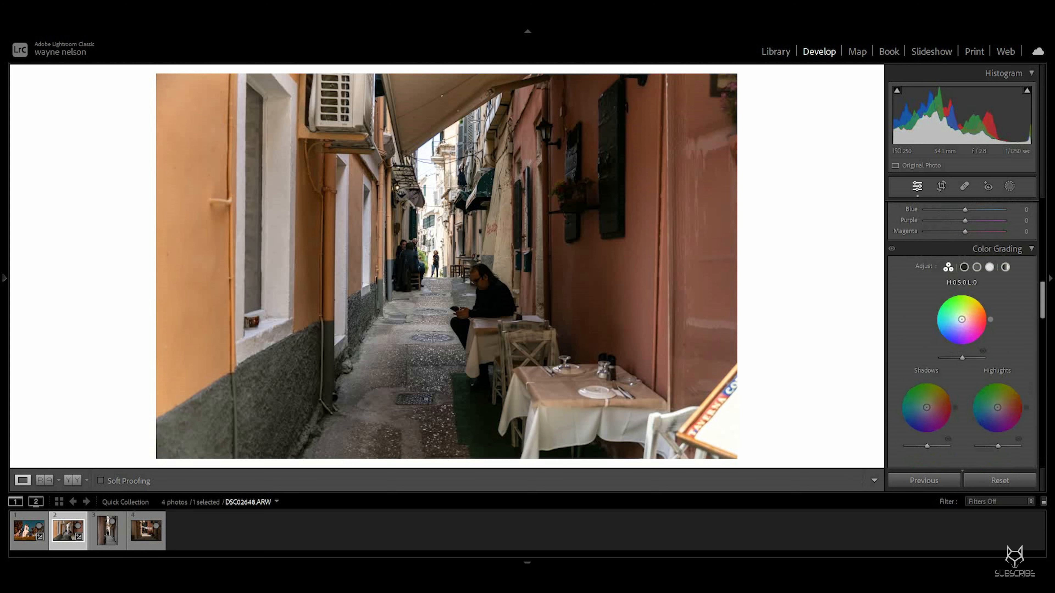
pyautogui.scroll(8, 961, 332)
pyautogui.click(912, 279)
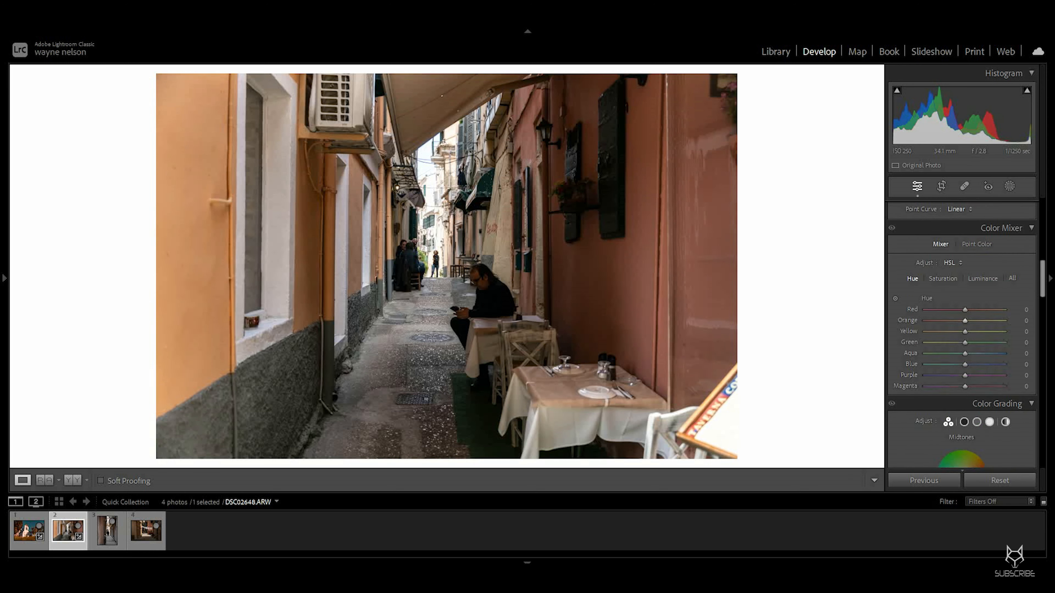
pyautogui.moveTo(965, 310); pyautogui.dragTo(967, 343)
pyautogui.doubleClick(970, 320)
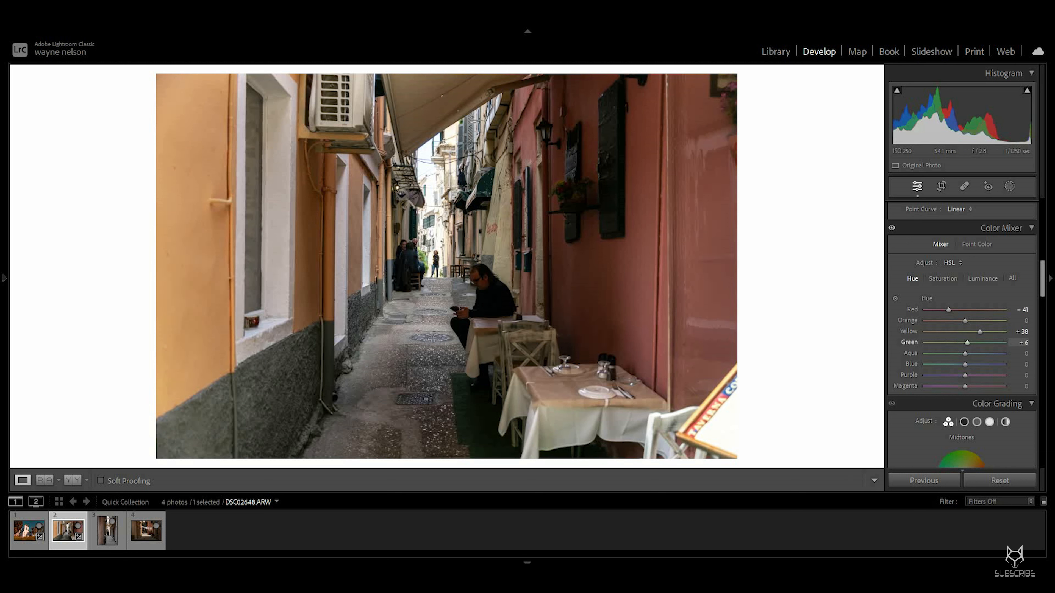
pyautogui.moveTo(967, 343)
pyautogui.mouseDown()
pyautogui.moveTo(925, 343)
pyautogui.moveTo(1004, 343)
pyautogui.moveTo(965, 343)
pyautogui.mouseUp()
pyautogui.moveTo(981, 364)
pyautogui.mouseDown()
pyautogui.moveTo(935, 364)
pyautogui.moveTo(967, 364)
pyautogui.mouseUp()
# Step: Adjust the Color Mixer saturation sliders and reset one of them
pyautogui.click(942, 279)
pyautogui.moveTo(964, 310); pyautogui.dragTo(966, 363)
pyautogui.doubleClick(973, 310)
# Step: Set Color Mixer luminance to Red +51, Orange +10, Yellow +10, Green +17, and toggle the panel to compare
pyautogui.click(982, 278)
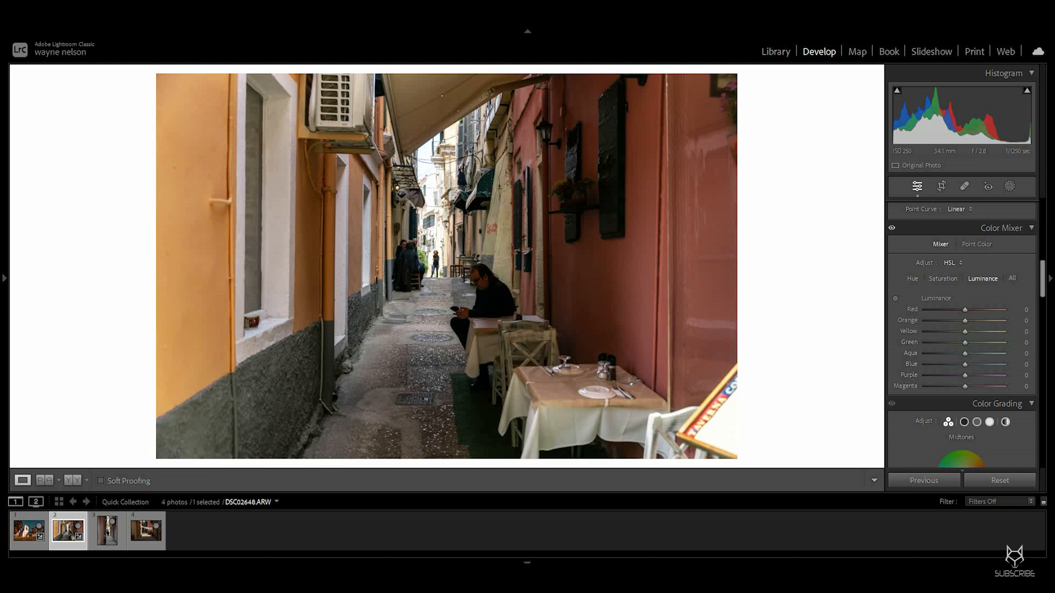
pyautogui.moveTo(965, 310)
pyautogui.mouseDown()
pyautogui.moveTo(984, 309)
pyautogui.moveTo(968, 320)
pyautogui.mouseUp()
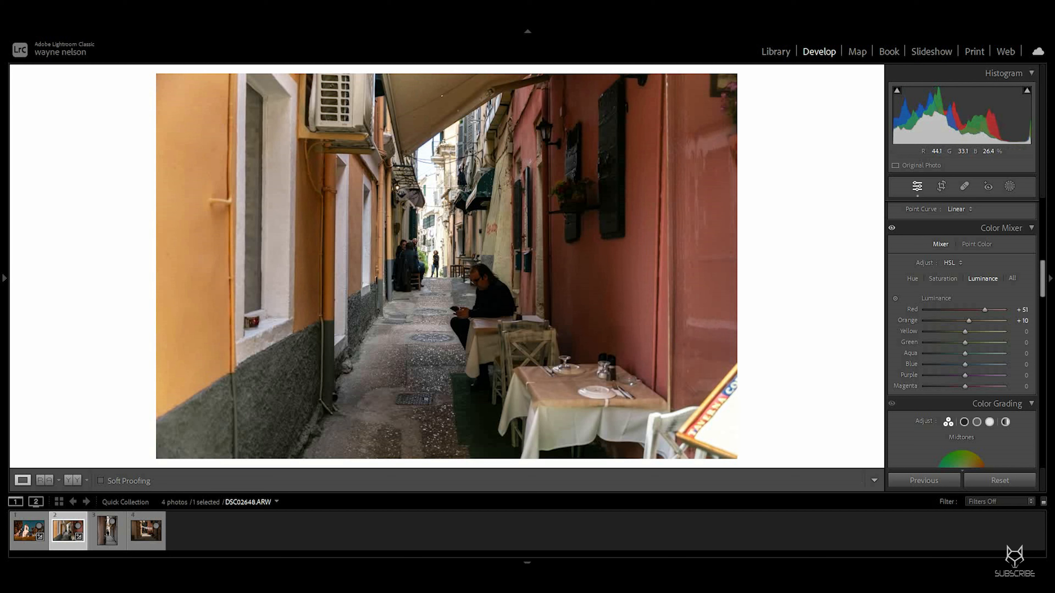
pyautogui.moveTo(964, 332); pyautogui.dragTo(968, 365)
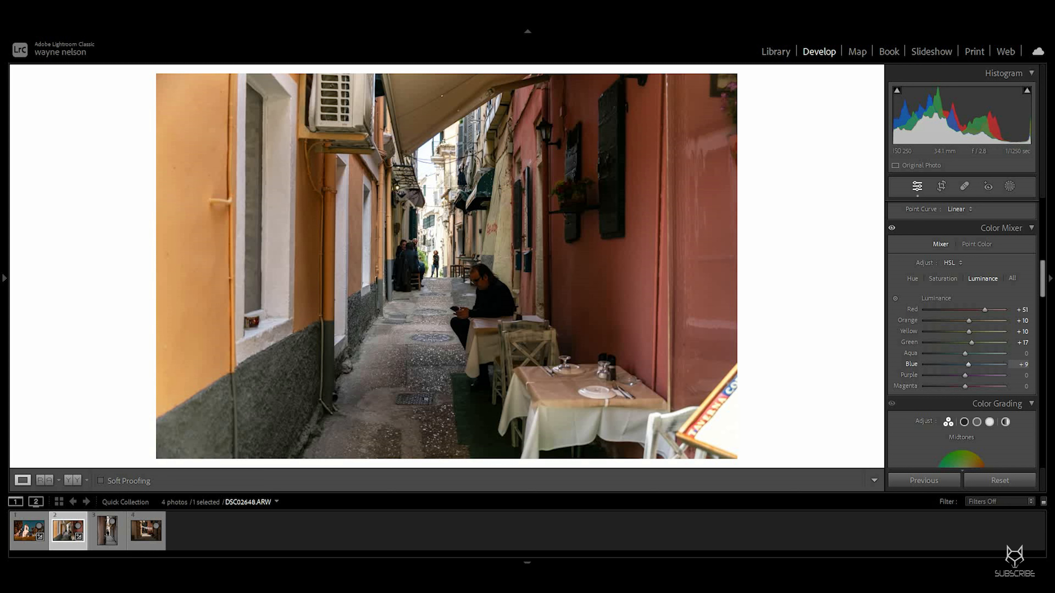
pyautogui.click(892, 228)
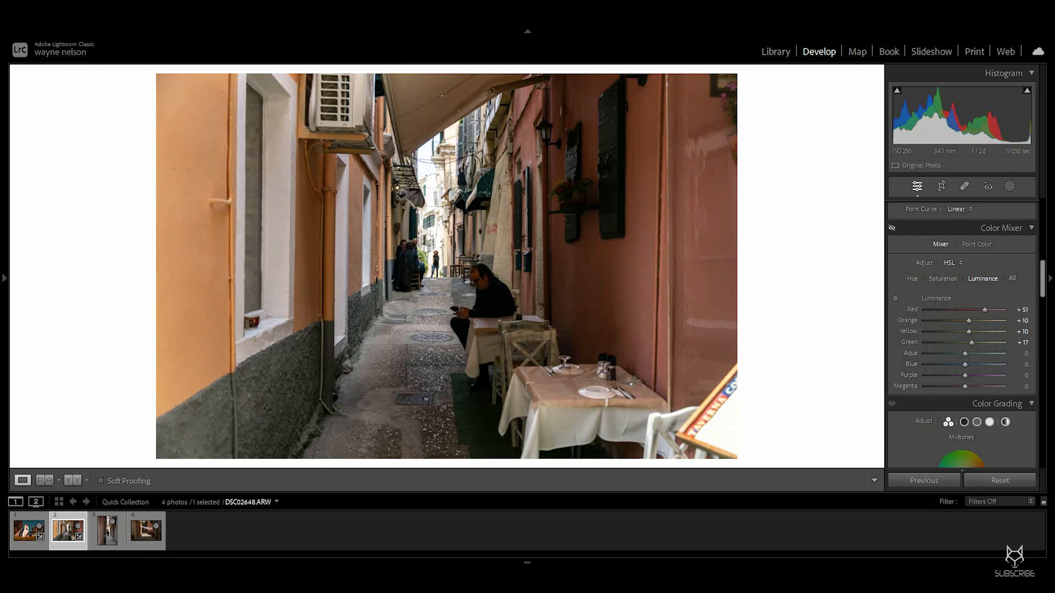
pyautogui.click(892, 228)
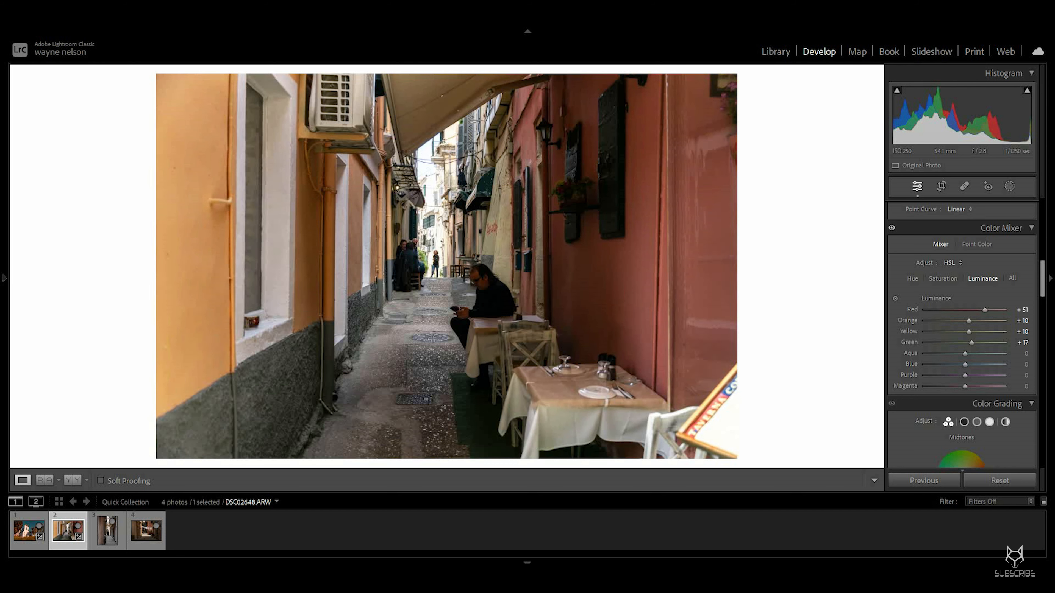
# Step: Switch the profile to Adobe Landscape, comparing it back and forth against Adobe Color
pyautogui.scroll(5, 962, 299)
pyautogui.scroll(5, 962, 332)
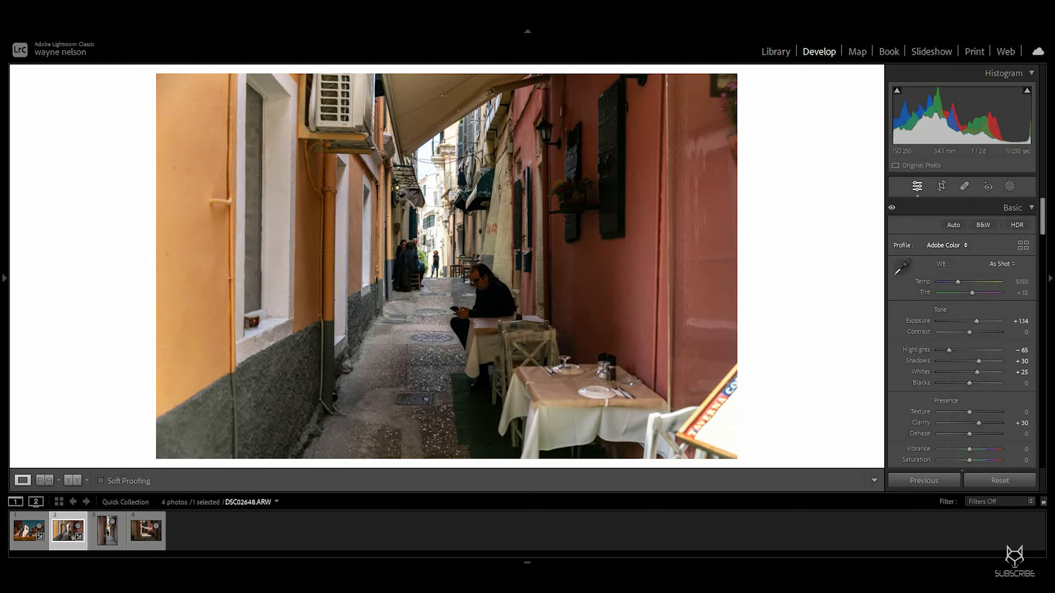
pyautogui.click(945, 245)
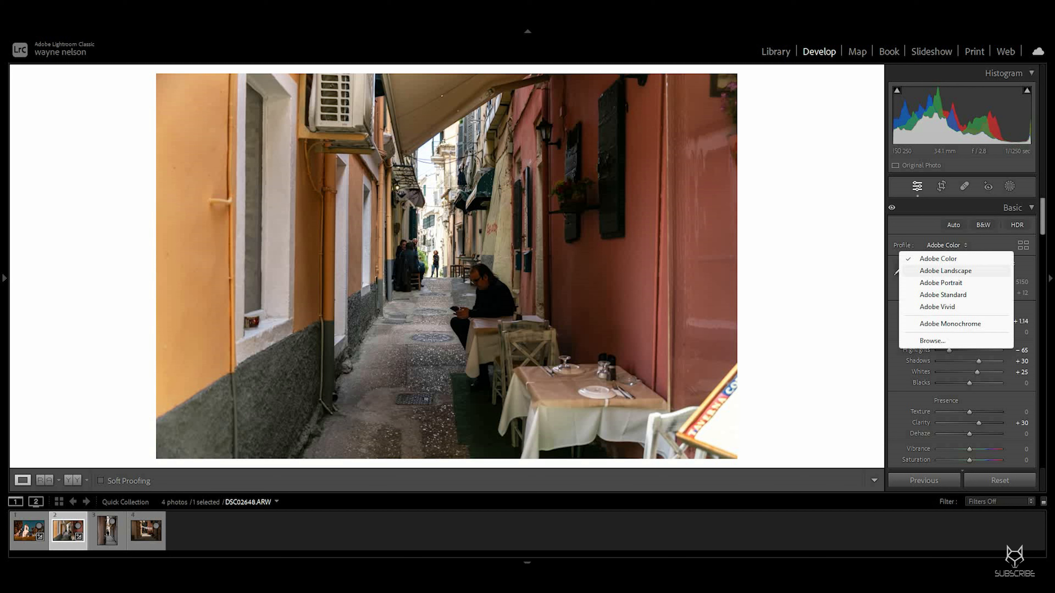
pyautogui.click(945, 270)
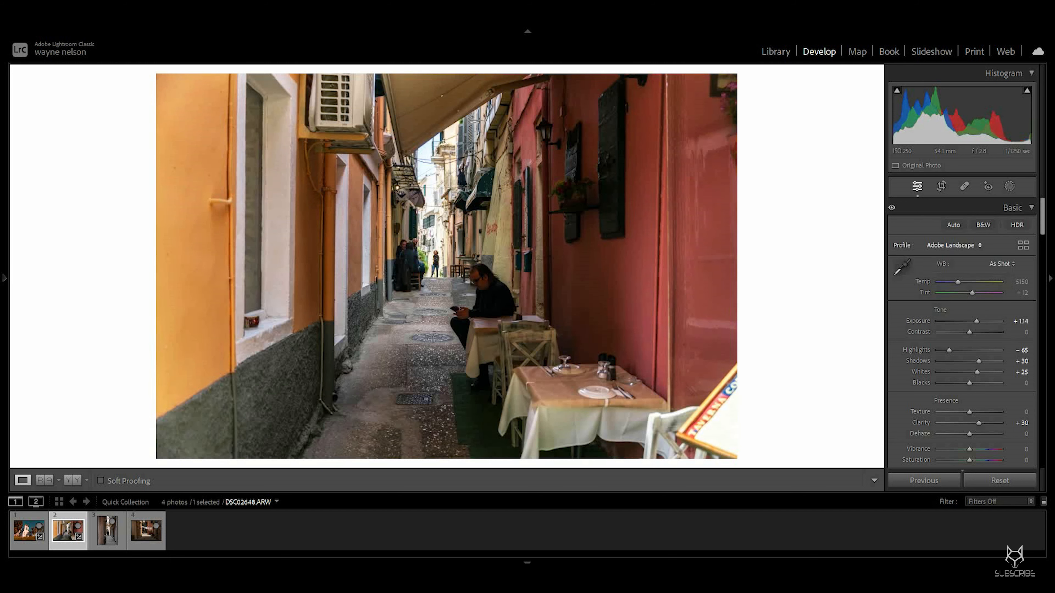
pyautogui.click(951, 245)
pyautogui.click(938, 258)
pyautogui.click(947, 245)
pyautogui.click(945, 270)
pyautogui.click(947, 245)
pyautogui.click(938, 258)
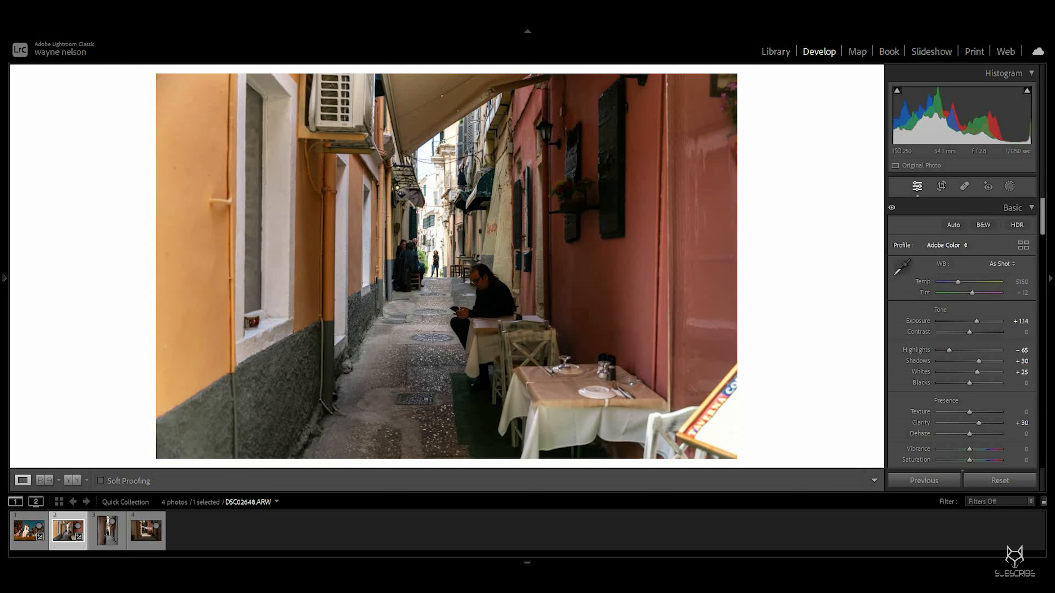
pyautogui.click(947, 245)
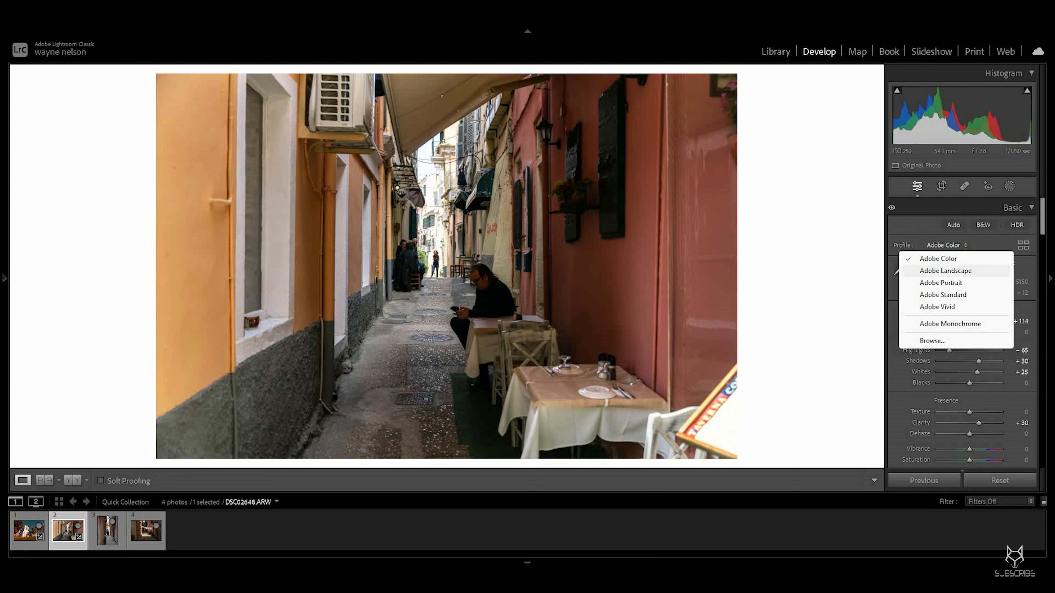
pyautogui.click(945, 271)
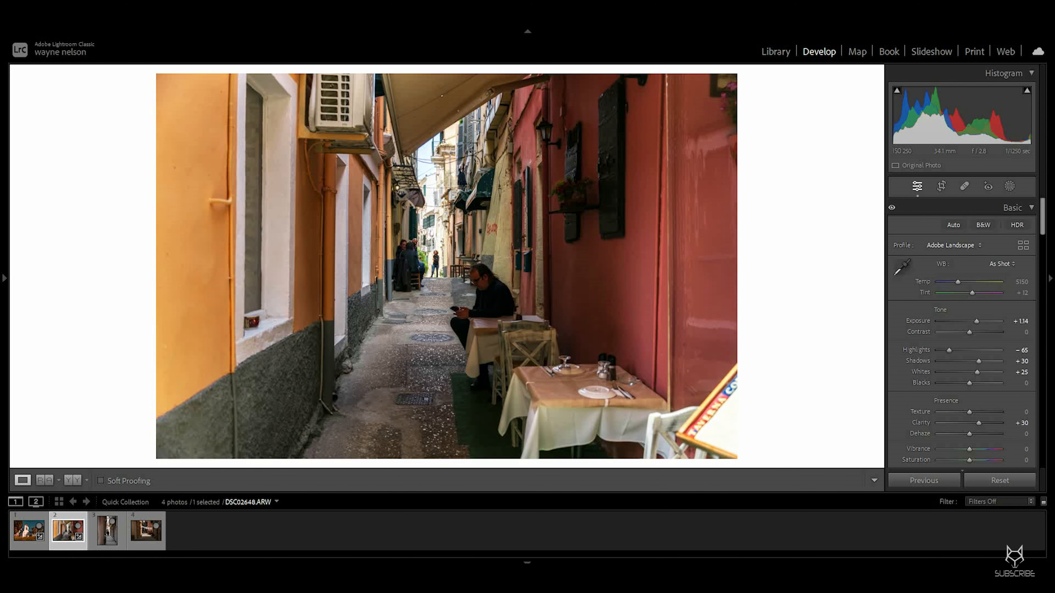
# Step: Zoom in on the seated man and the alley to inspect detail, then zoom back out
pyautogui.click(470, 301)
pyautogui.moveTo(470, 301); pyautogui.dragTo(462, 240)
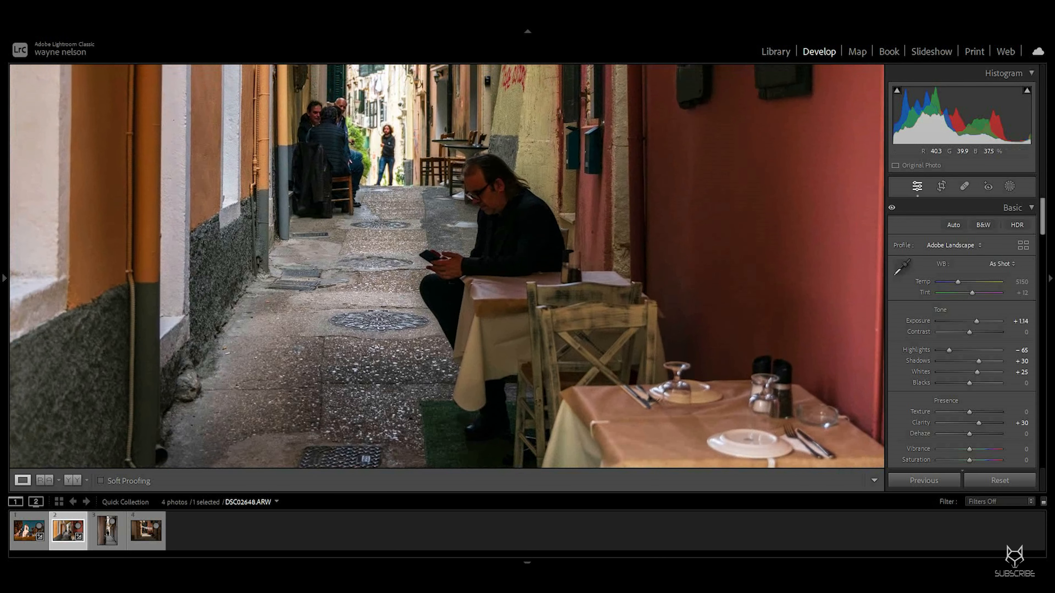
pyautogui.click(462, 240)
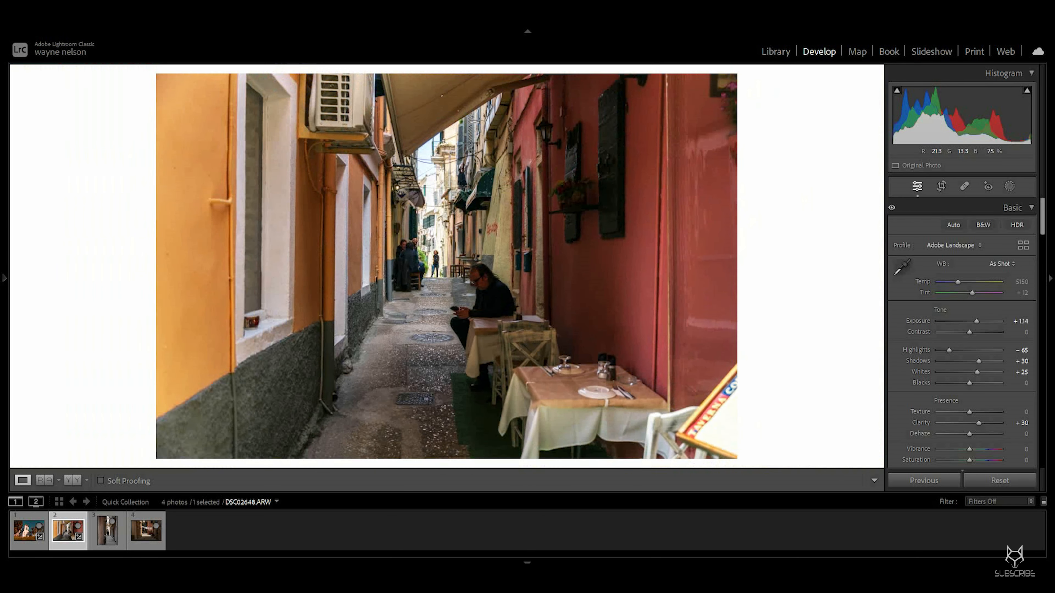
# Step: Create an Objects mask on the seated man and set Exposure 0.17, Contrast 9, Shadows 16, Whites 14
pyautogui.click(1009, 186)
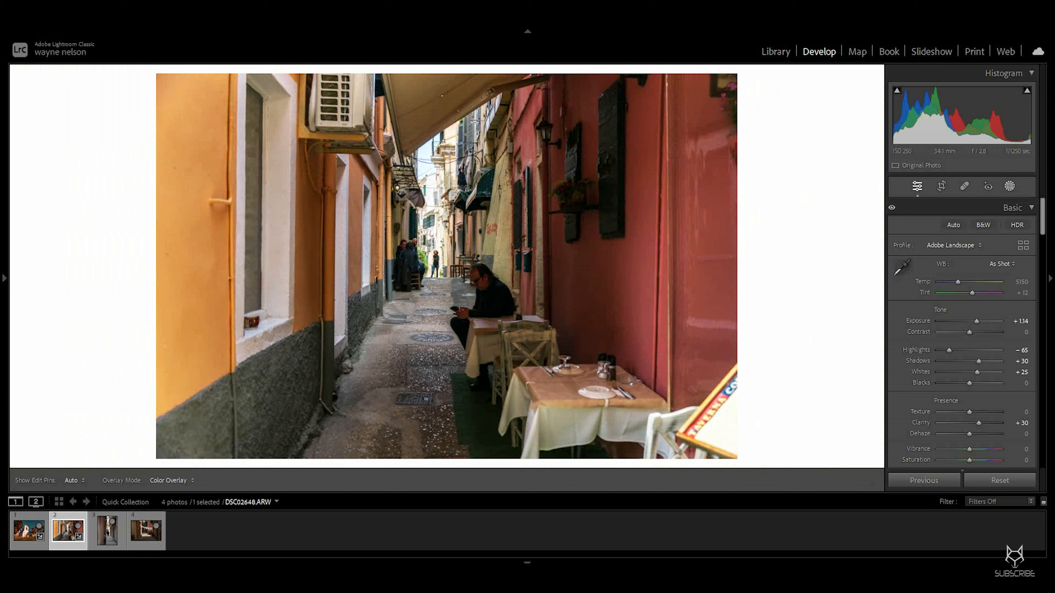
pyautogui.click(902, 275)
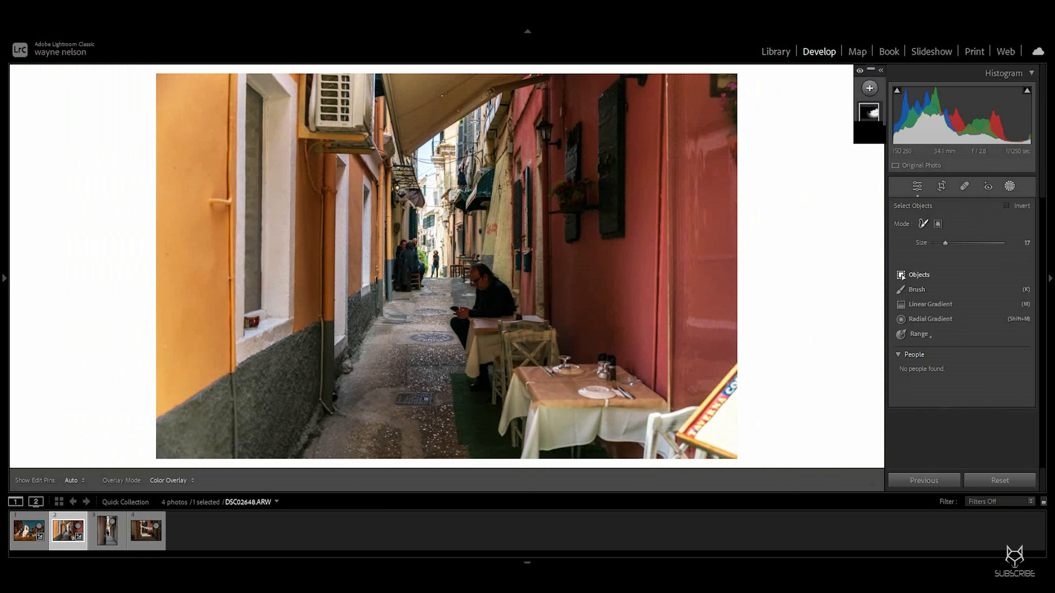
pyautogui.scroll(-2, 498, 315)
pyautogui.moveTo(504, 304)
pyautogui.mouseDown()
pyautogui.moveTo(486, 278)
pyautogui.moveTo(478, 287)
pyautogui.moveTo(491, 315)
pyautogui.moveTo(453, 314)
pyautogui.moveTo(457, 345)
pyautogui.mouseUp()
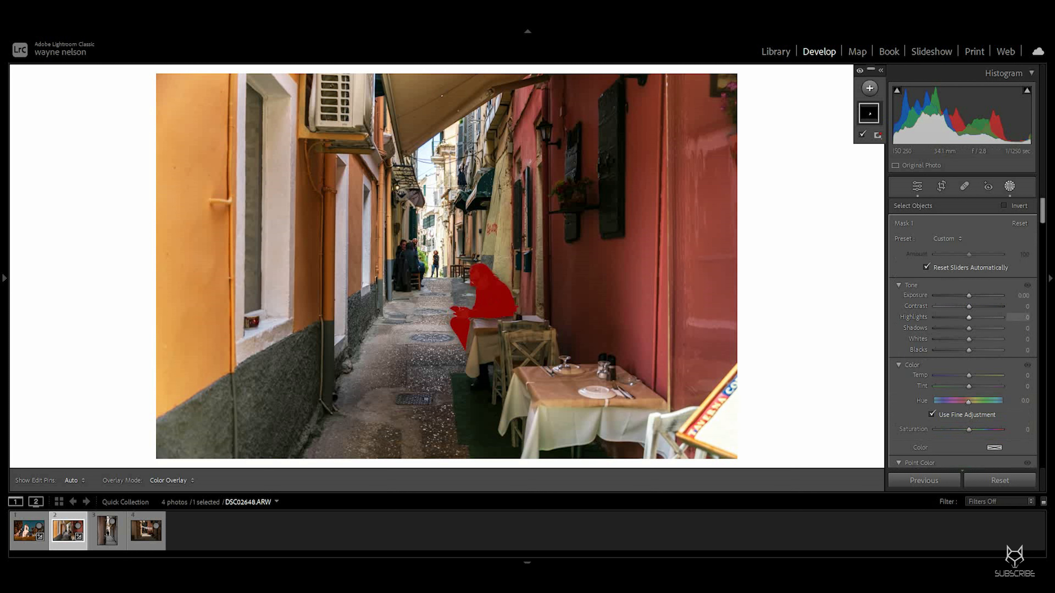
pyautogui.moveTo(969, 328); pyautogui.dragTo(973, 339)
pyautogui.moveTo(969, 296); pyautogui.dragTo(971, 306)
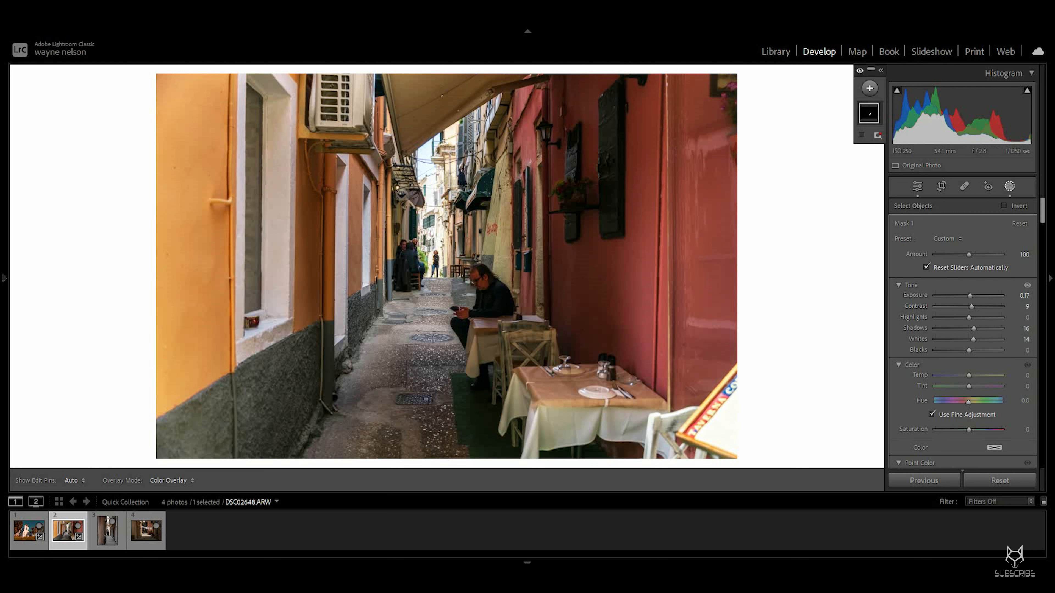
# Step: Add an inverted radial gradient mask around the alley centre and set its Exposure to -0.50
pyautogui.click(869, 88)
pyautogui.click(900, 219)
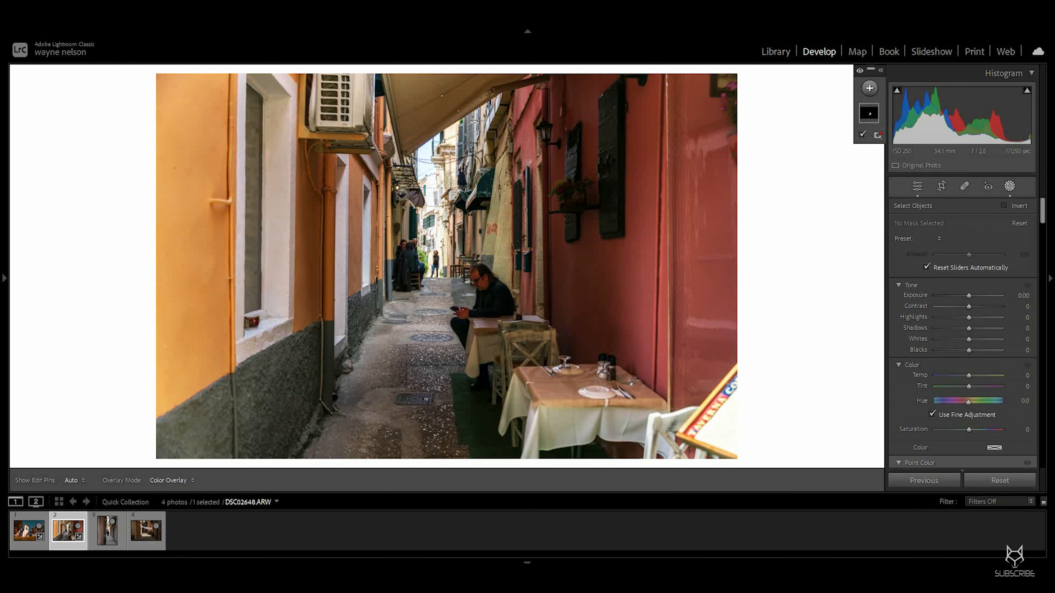
pyautogui.moveTo(443, 258); pyautogui.dragTo(447, 299)
pyautogui.rightClick(446, 299)
pyautogui.click(460, 321)
pyautogui.moveTo(969, 313); pyautogui.dragTo(964, 313)
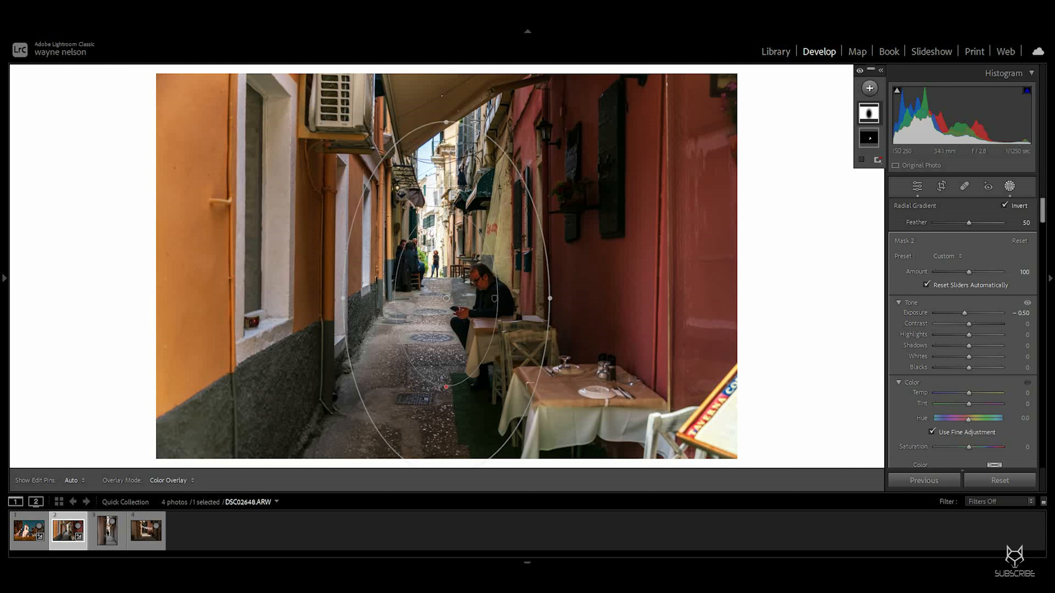
# Step: Add a radial gradient mask centred on the seated man and alley, and set its Exposure to 0.23
pyautogui.click(869, 88)
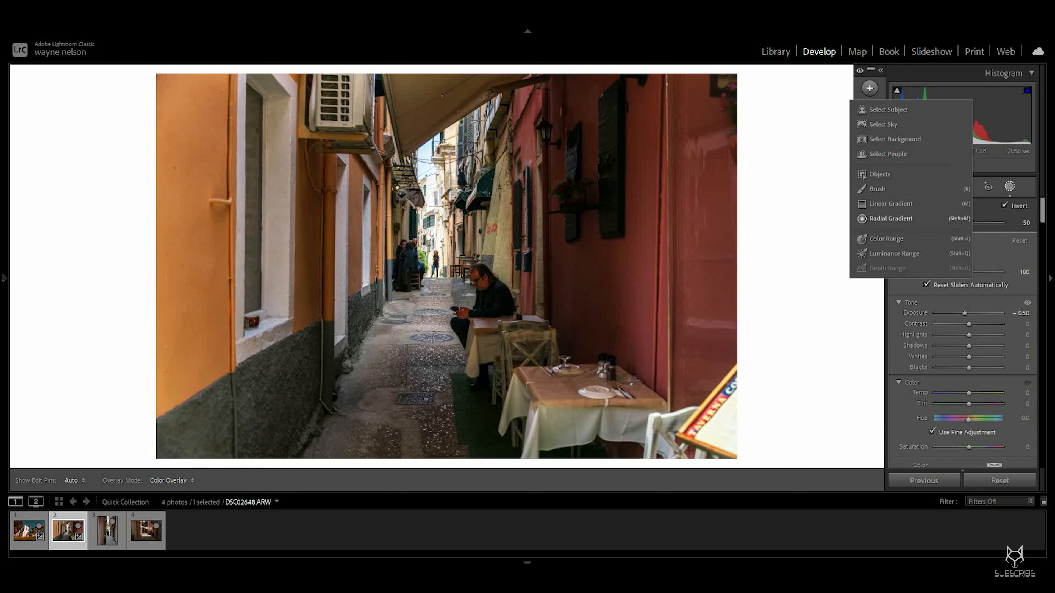
pyautogui.click(899, 219)
pyautogui.moveTo(424, 275); pyautogui.dragTo(444, 303)
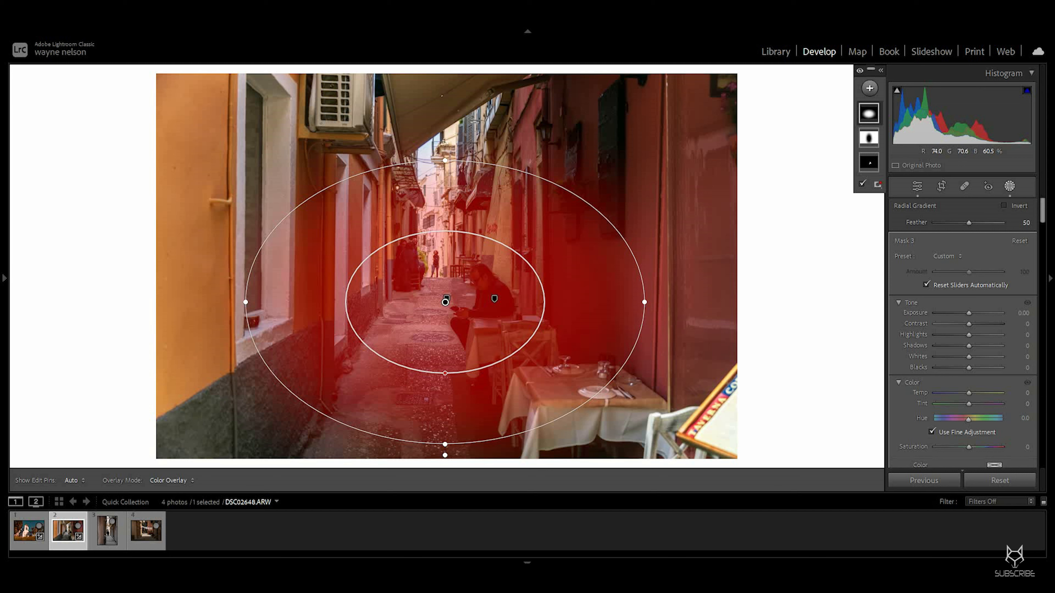
pyautogui.moveTo(445, 160); pyautogui.dragTo(445, 191)
pyautogui.moveTo(445, 302); pyautogui.dragTo(448, 310)
pyautogui.click(449, 309)
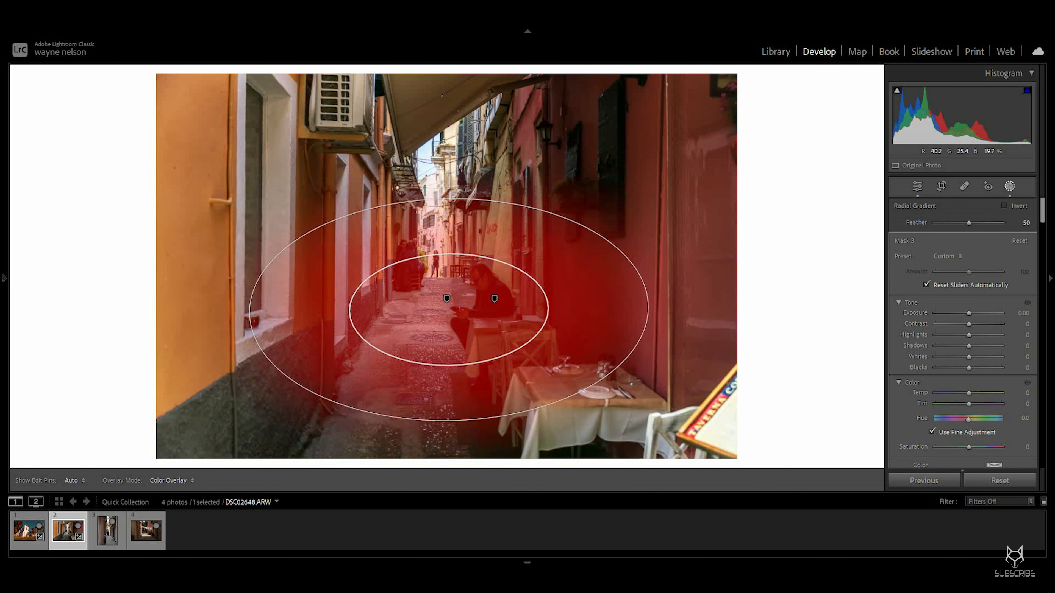
pyautogui.moveTo(969, 313); pyautogui.dragTo(970, 313)
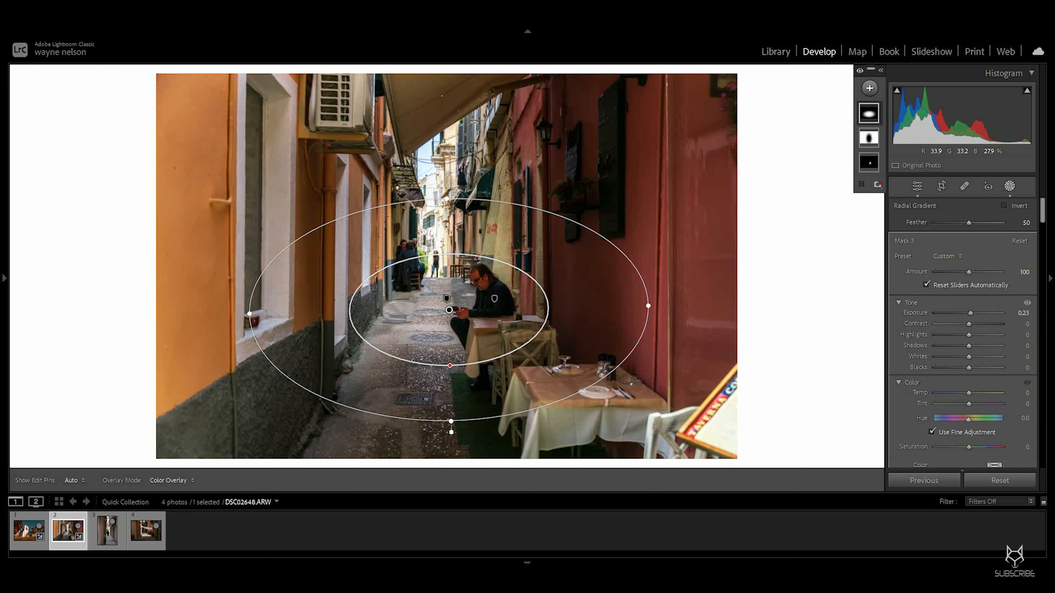
# Step: Widen the radial gradient horizontally and shift it slightly down the alley
pyautogui.moveTo(249, 313); pyautogui.dragTo(198, 315)
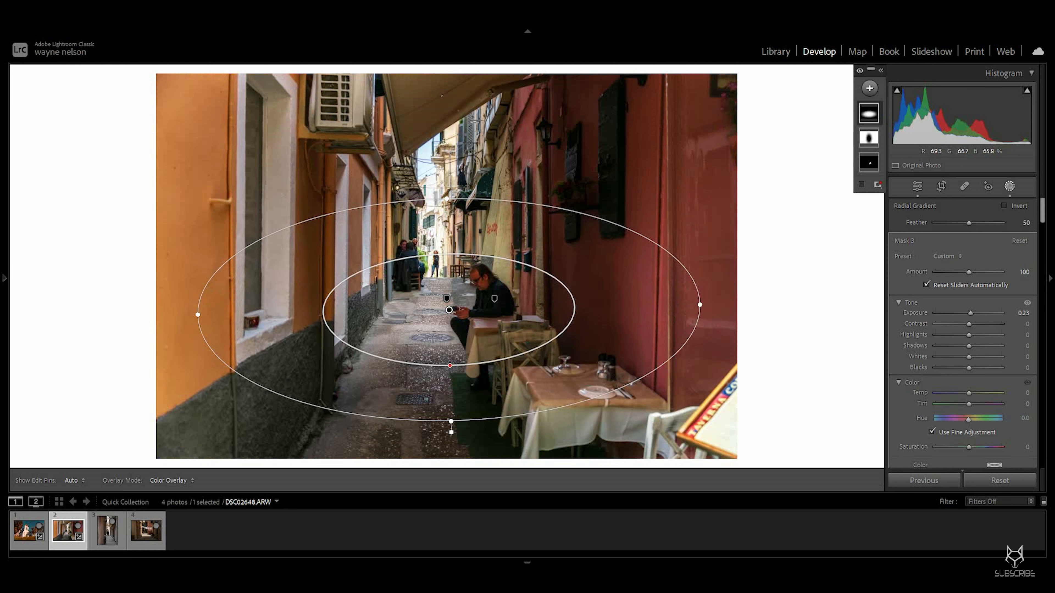
pyautogui.moveTo(449, 310); pyautogui.dragTo(446, 320)
pyautogui.moveTo(194, 324); pyautogui.dragTo(172, 325)
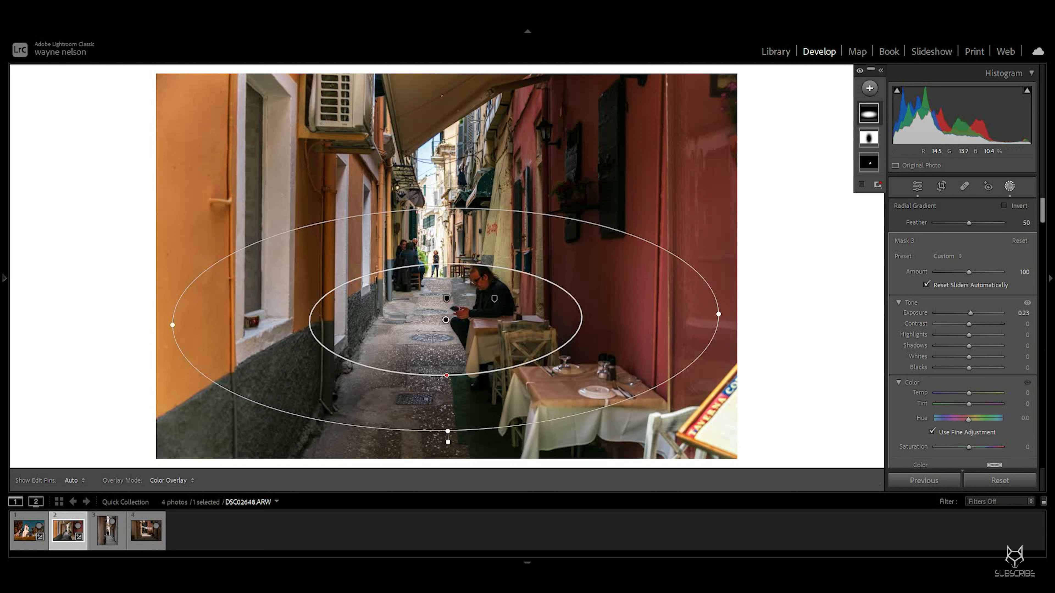
# Step: Add a linear gradient mask rising from the bottom edge and set Exposure -0.23 and Contrast 9
pyautogui.click(869, 88)
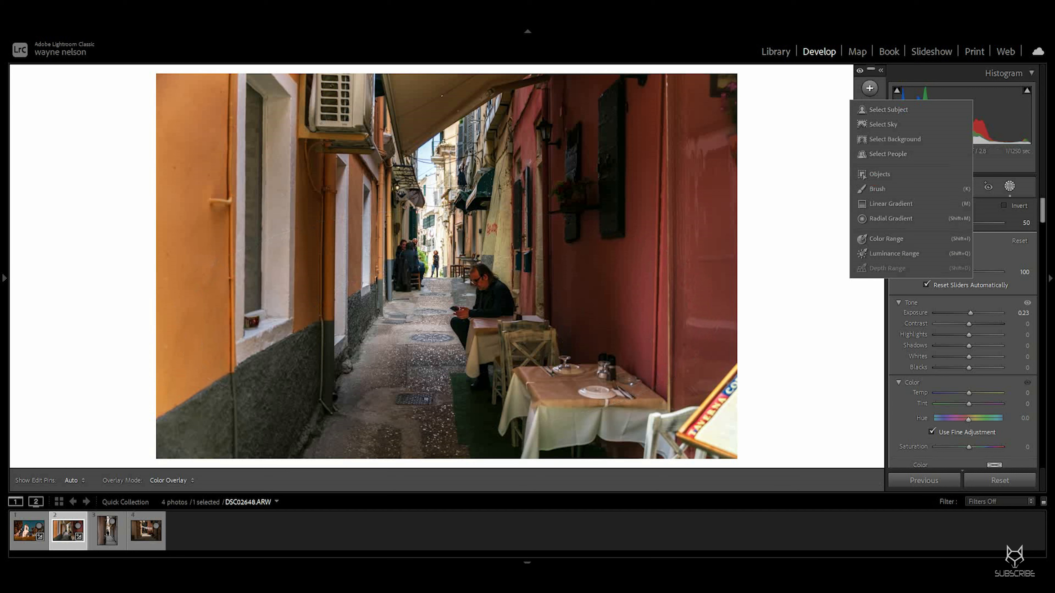
pyautogui.click(891, 203)
pyautogui.moveTo(417, 457)
pyautogui.mouseDown()
pyautogui.moveTo(430, 405)
pyautogui.moveTo(417, 377)
pyautogui.mouseUp()
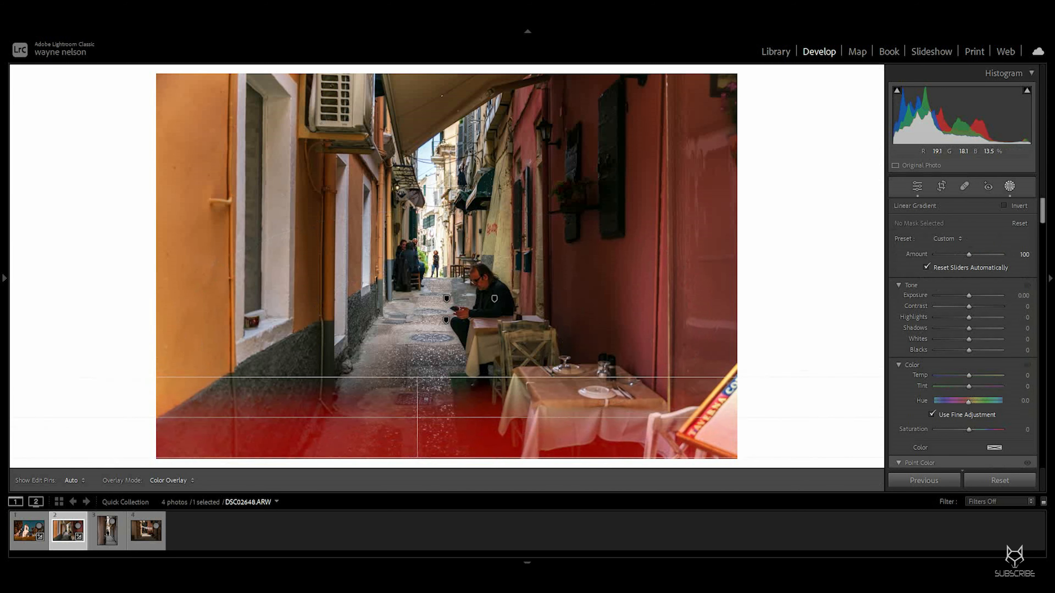
pyautogui.moveTo(969, 296); pyautogui.dragTo(971, 306)
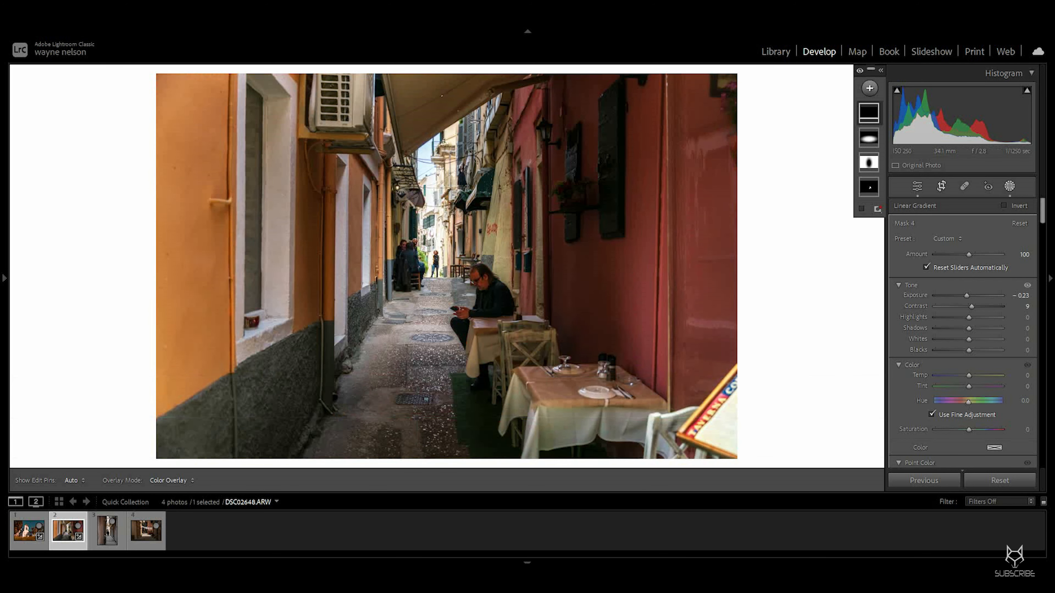
# Step: Crop the photo slightly from the bottom-right corner, reposition the crop and apply it
pyautogui.press('r')
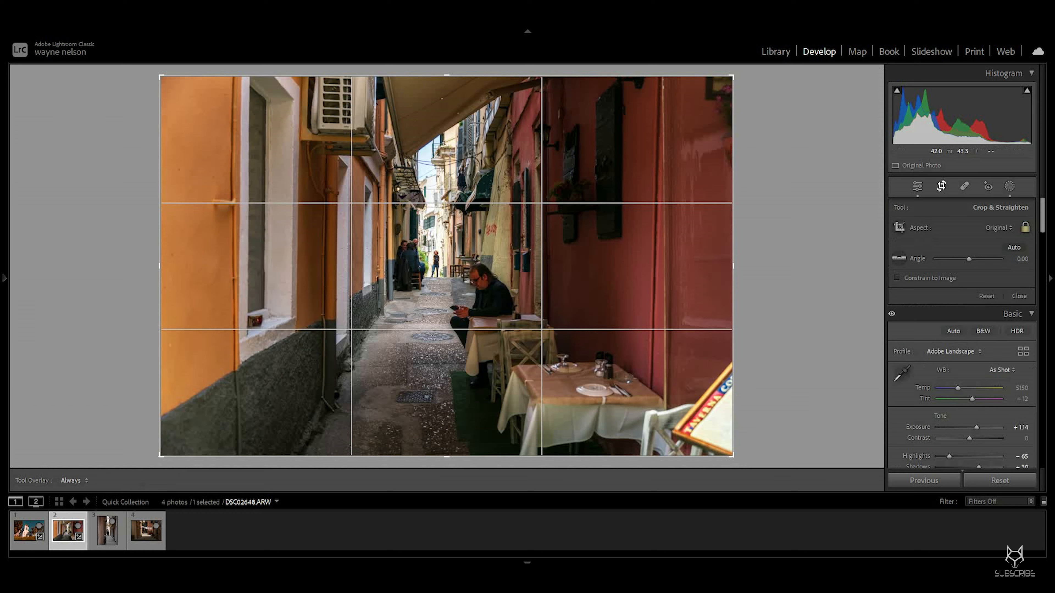
pyautogui.moveTo(725, 451); pyautogui.dragTo(718, 447)
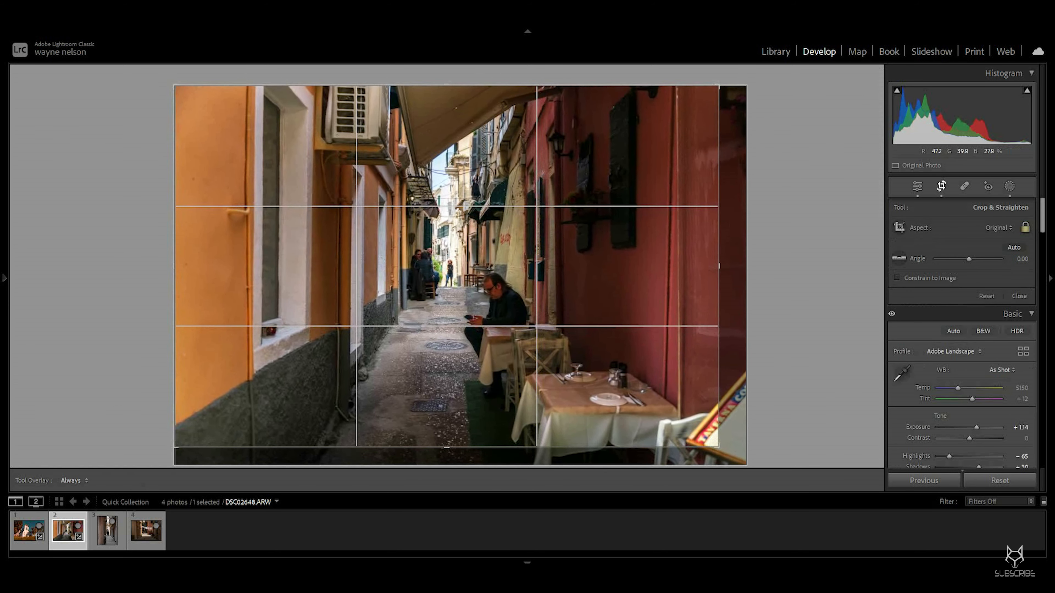
pyautogui.moveTo(446, 266); pyautogui.dragTo(443, 265)
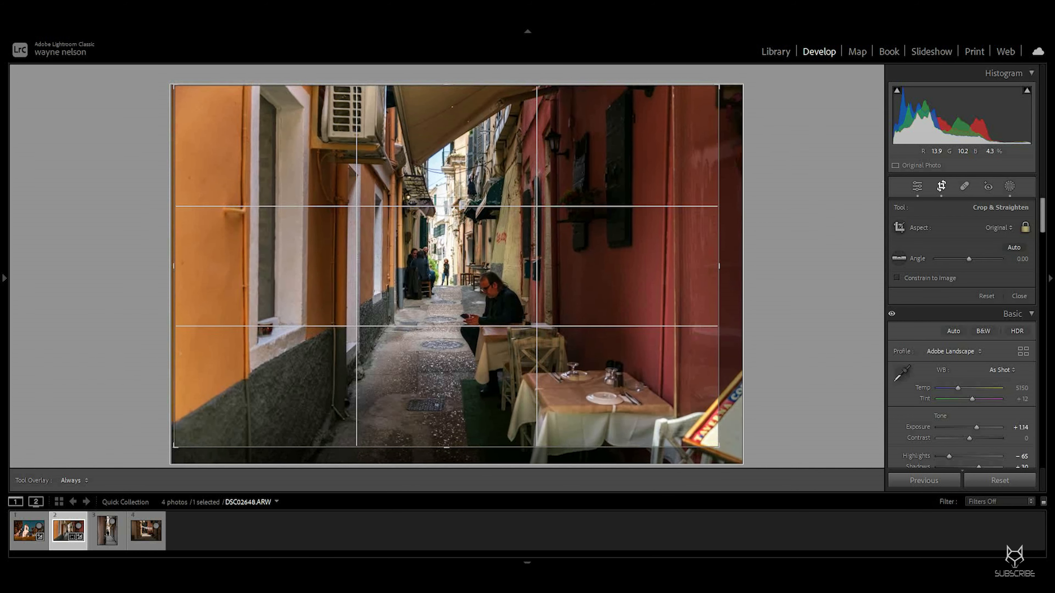
pyautogui.press('Return')
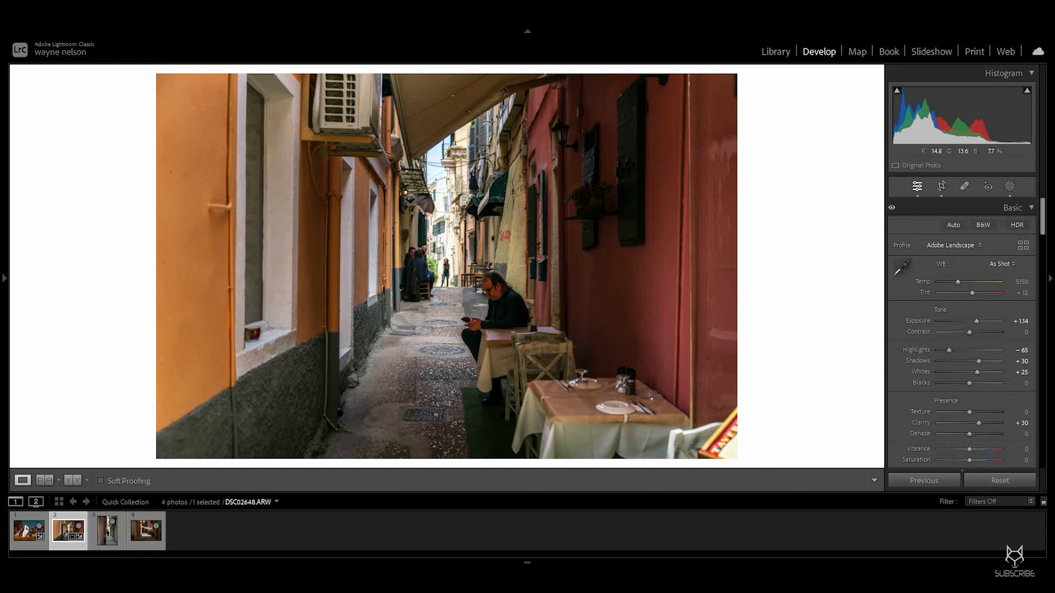
# Step: Zoom in to inspect the seated man and the alley, then zoom back out
pyautogui.press('z')
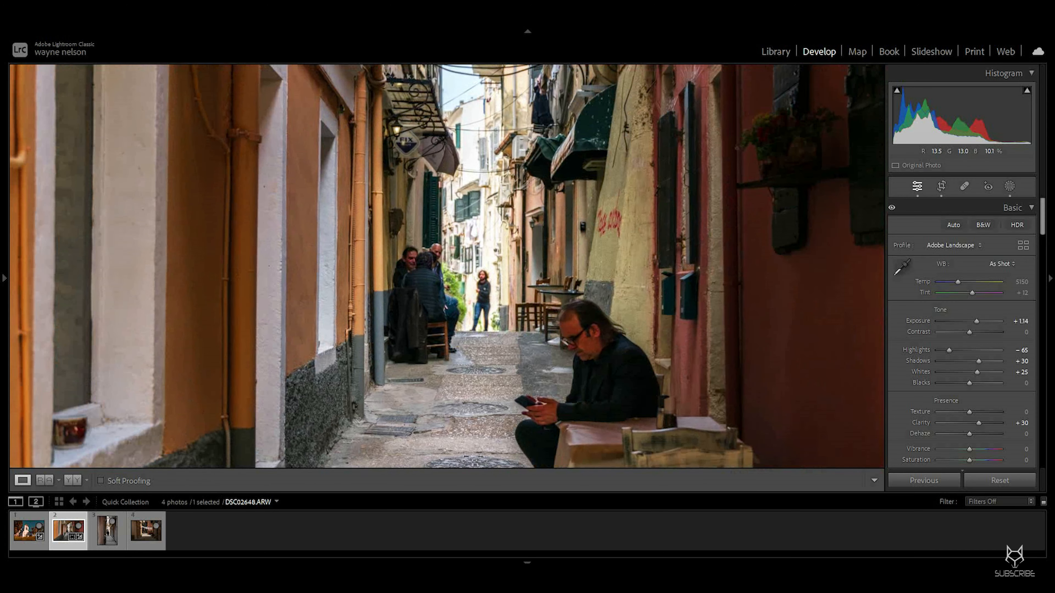
pyautogui.moveTo(536, 365); pyautogui.dragTo(469, 249)
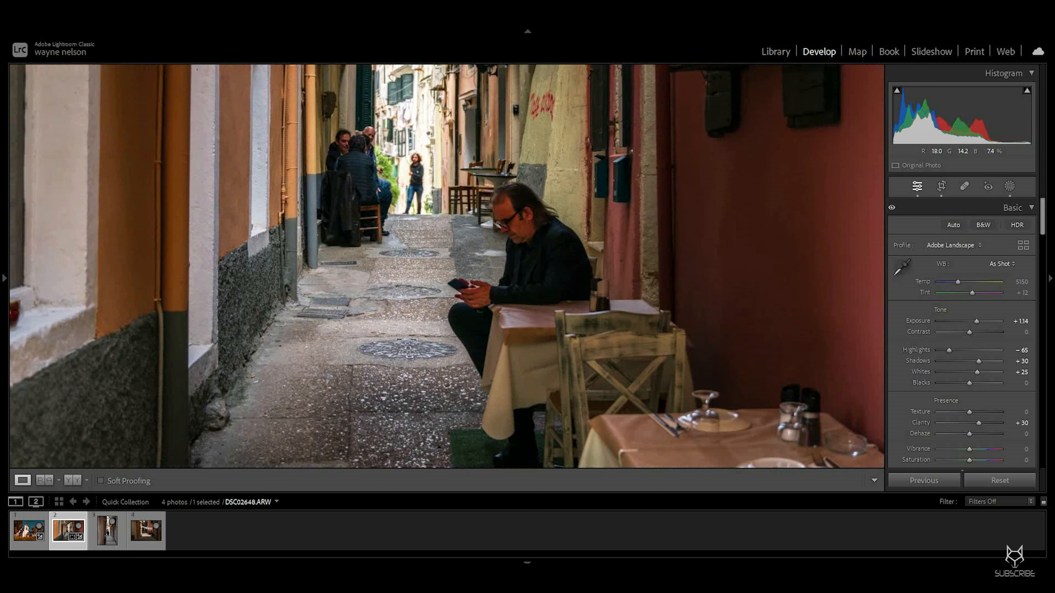
pyautogui.press('z')
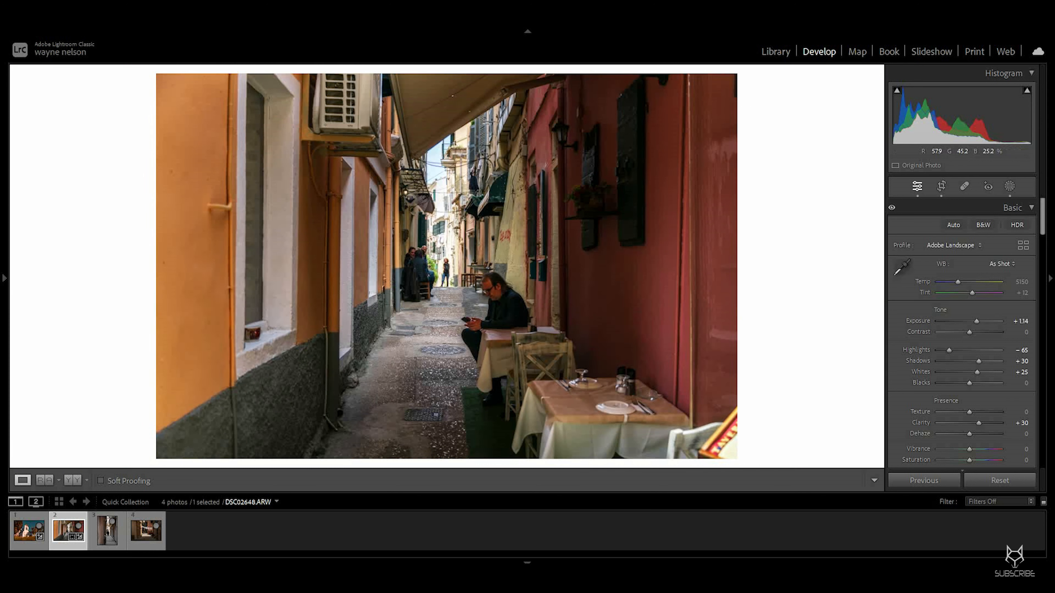
# Step: Compare the before and after versions in side-by-side and stacked layouts, then return to the single view
pyautogui.click(73, 481)
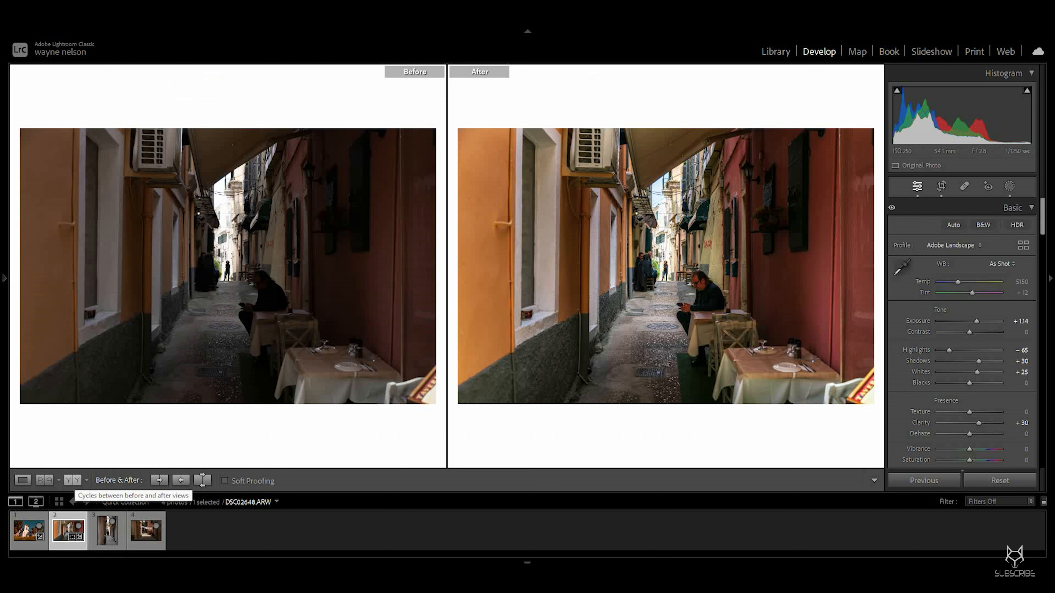
pyautogui.click(73, 481)
pyautogui.click(73, 481)
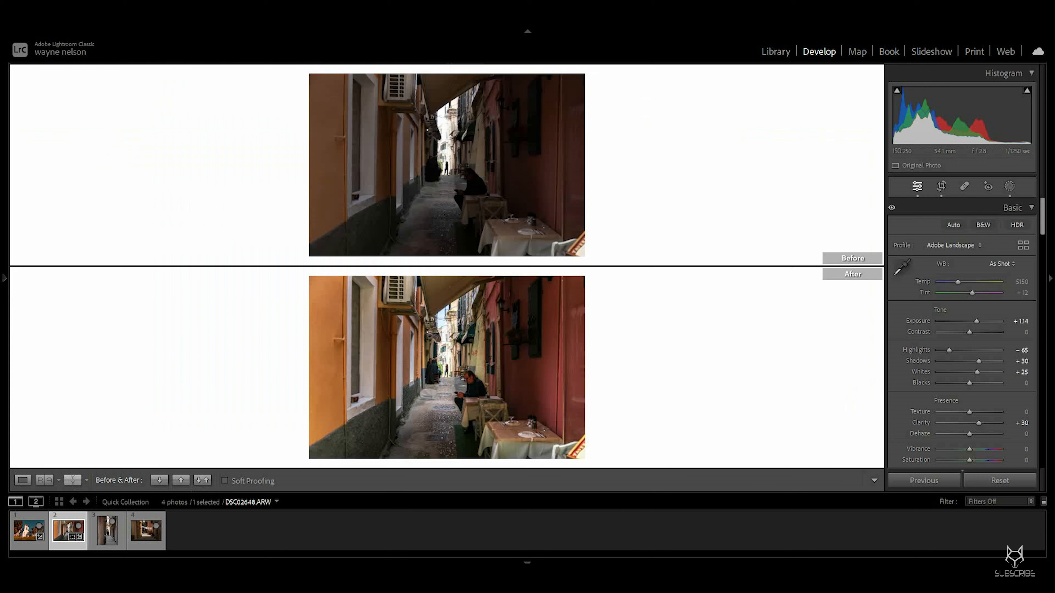
pyautogui.click(73, 481)
pyautogui.click(73, 480)
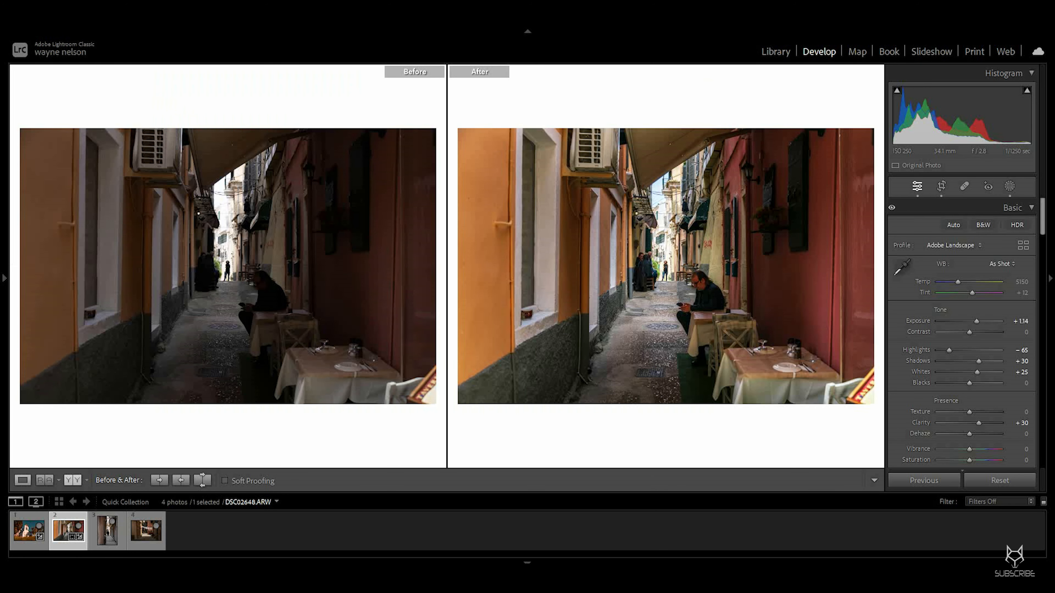
pyautogui.click(23, 480)
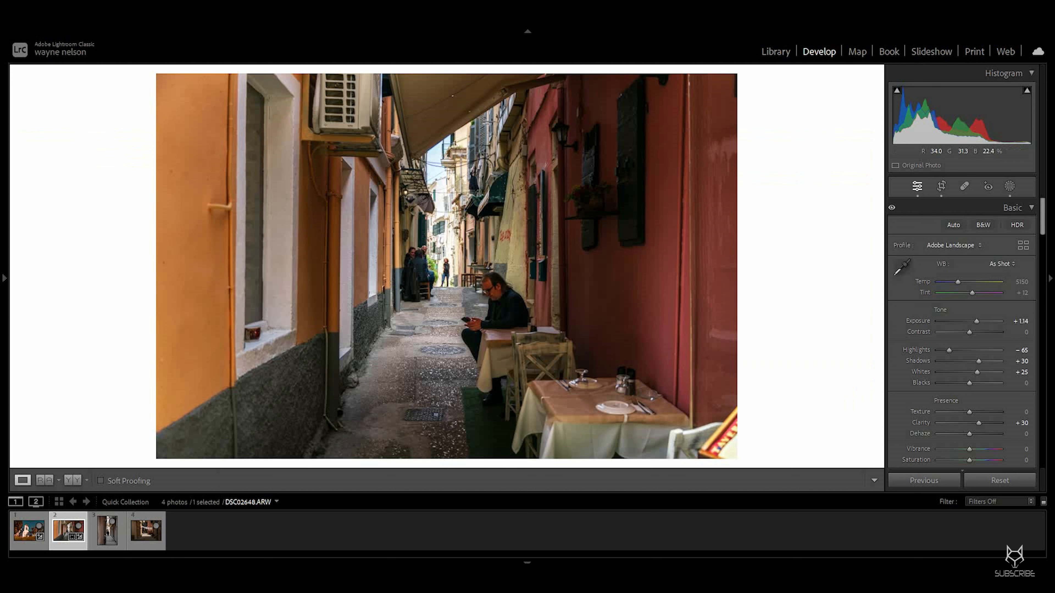
# Step: Add grain to the photo with an Amount of 47
pyautogui.scroll(-15, 961, 332)
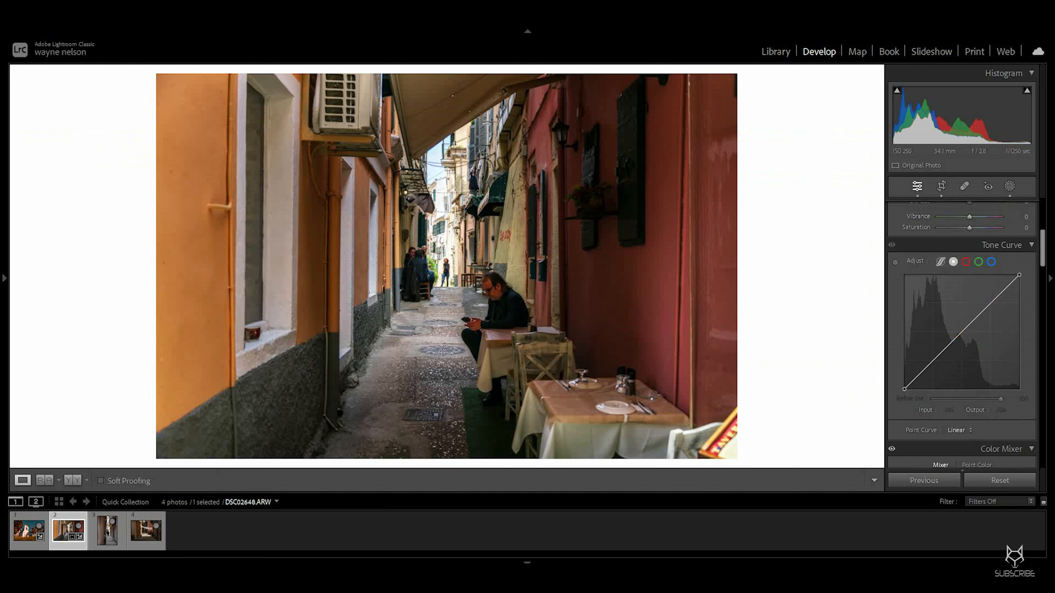
pyautogui.scroll(-10, 962, 333)
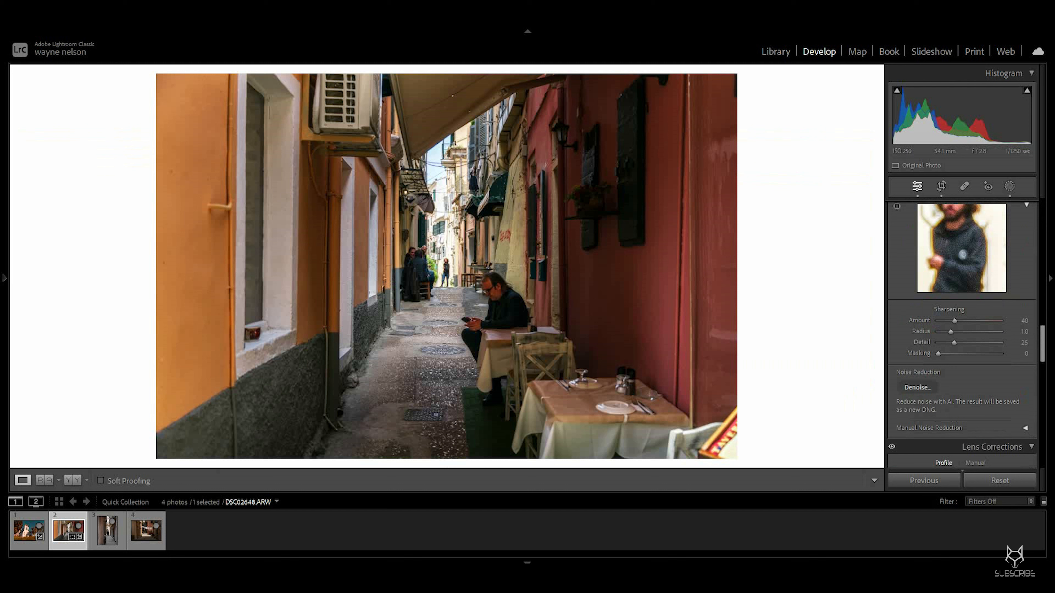
pyautogui.scroll(-10, 962, 332)
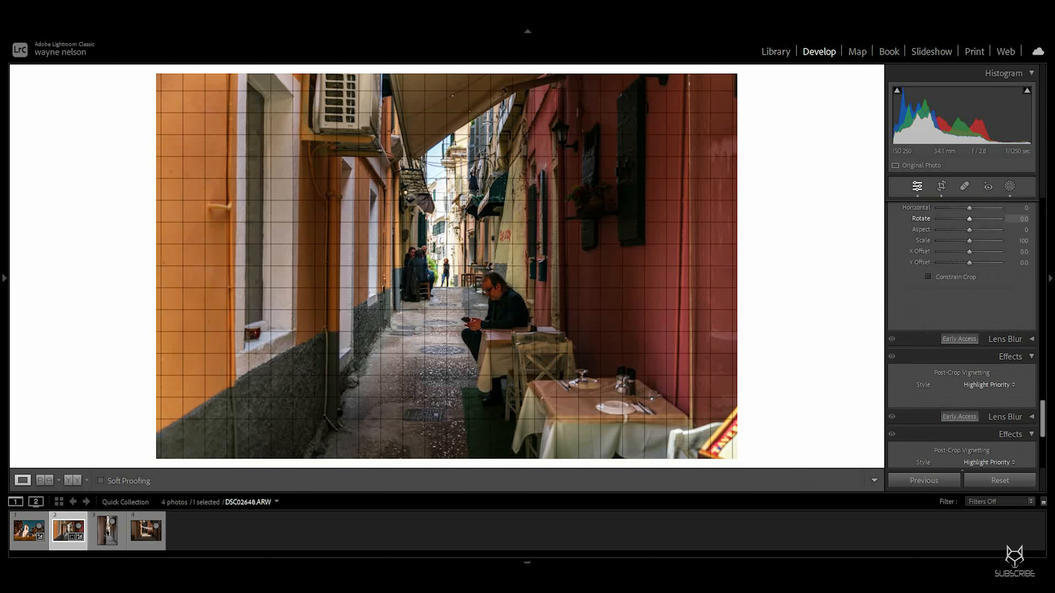
pyautogui.scroll(-2, 961, 315)
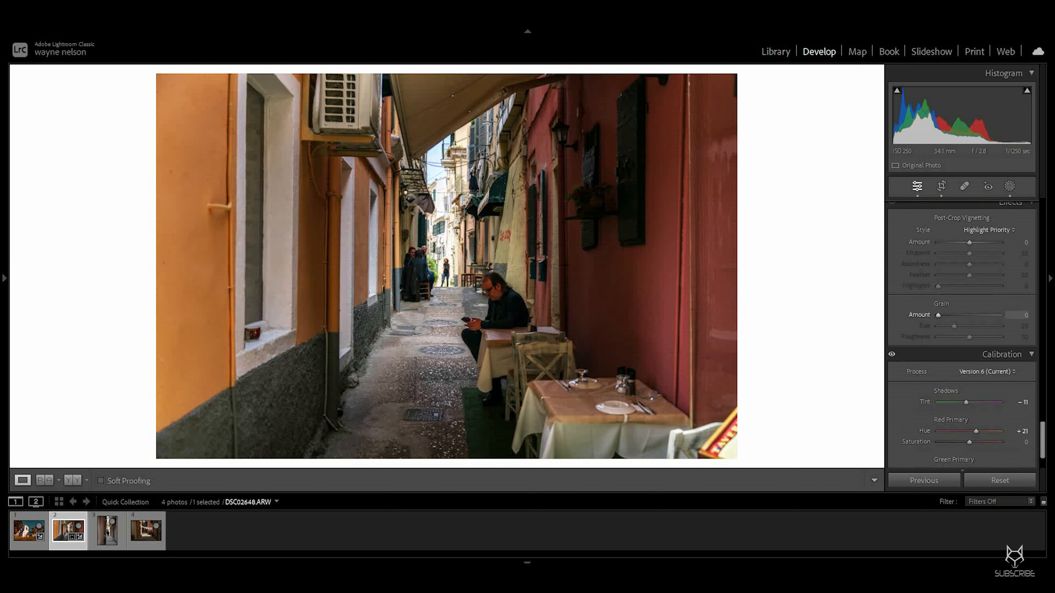
pyautogui.moveTo(938, 316); pyautogui.dragTo(946, 315)
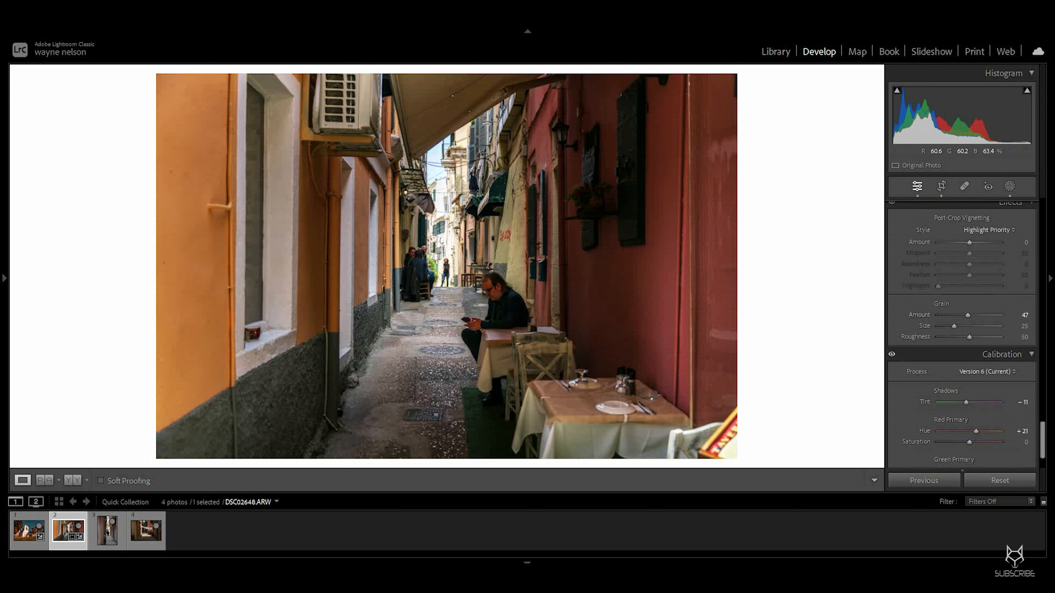
# Step: Zoom in on the seated man and set the grain Size to 27
pyautogui.click(455, 278)
pyautogui.moveTo(454, 278); pyautogui.dragTo(467, 210)
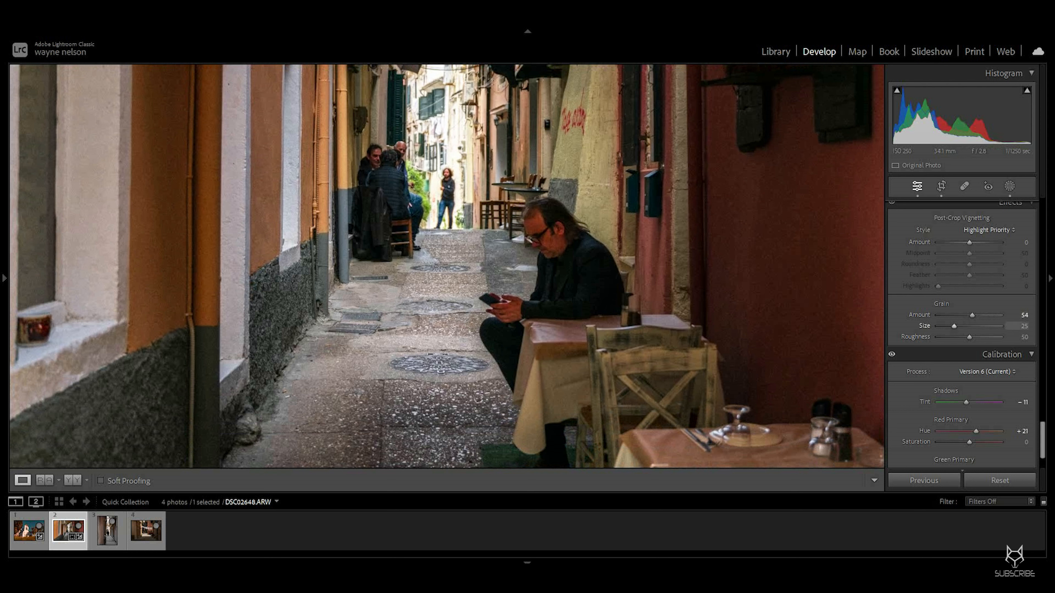
pyautogui.moveTo(984, 327); pyautogui.dragTo(1000, 326)
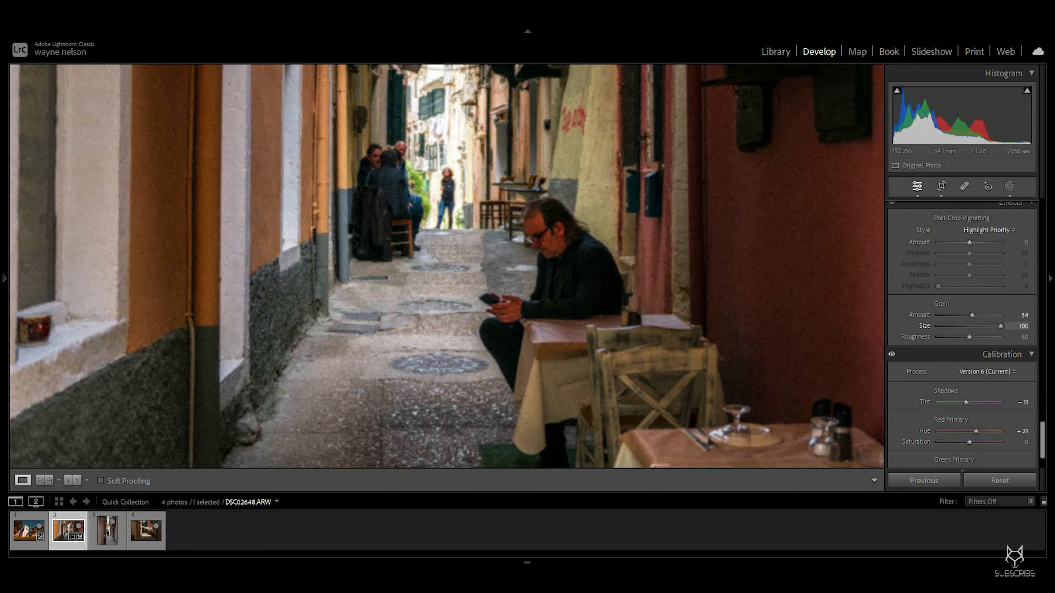
pyautogui.write('17')
pyautogui.press('Return')
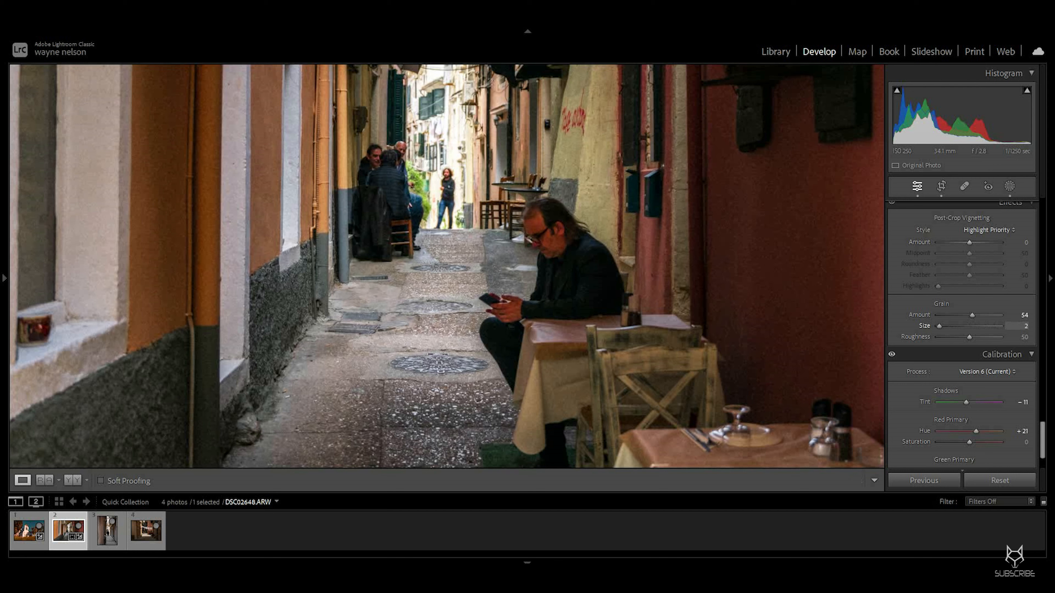
pyautogui.write('84')
pyautogui.press('Return')
pyautogui.moveTo(952, 326); pyautogui.dragTo(955, 326)
pyautogui.moveTo(969, 338); pyautogui.dragTo(996, 337)
# Step: Toggle the effects on and off to compare, raise the grain Amount to 66, and zoom back out
pyautogui.scroll(3, 962, 332)
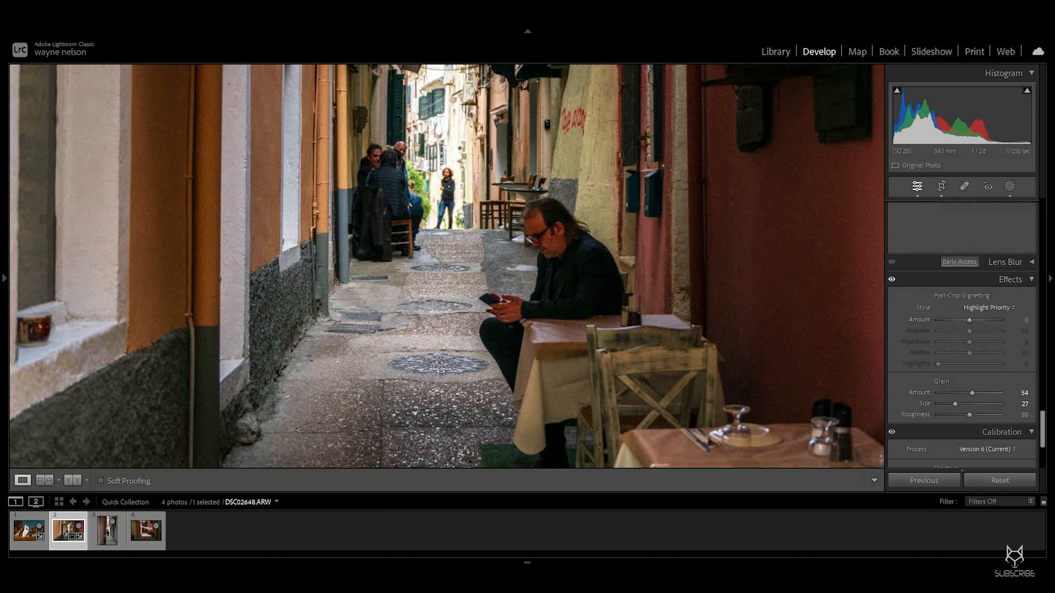
pyautogui.click(892, 279)
pyautogui.click(891, 279)
pyautogui.click(891, 279)
pyautogui.moveTo(972, 393); pyautogui.dragTo(976, 393)
pyautogui.click(891, 279)
pyautogui.click(533, 286)
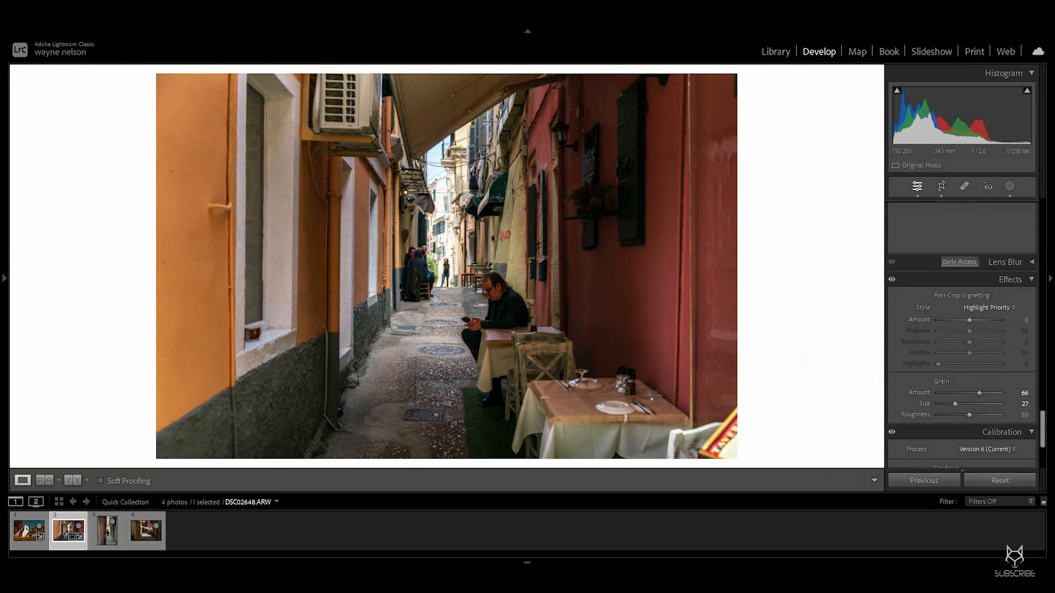
# Step: Reopen the inverted radial gradient mask and set its Blacks to -7 and Contrast to 11
pyautogui.scroll(20, 997, 263)
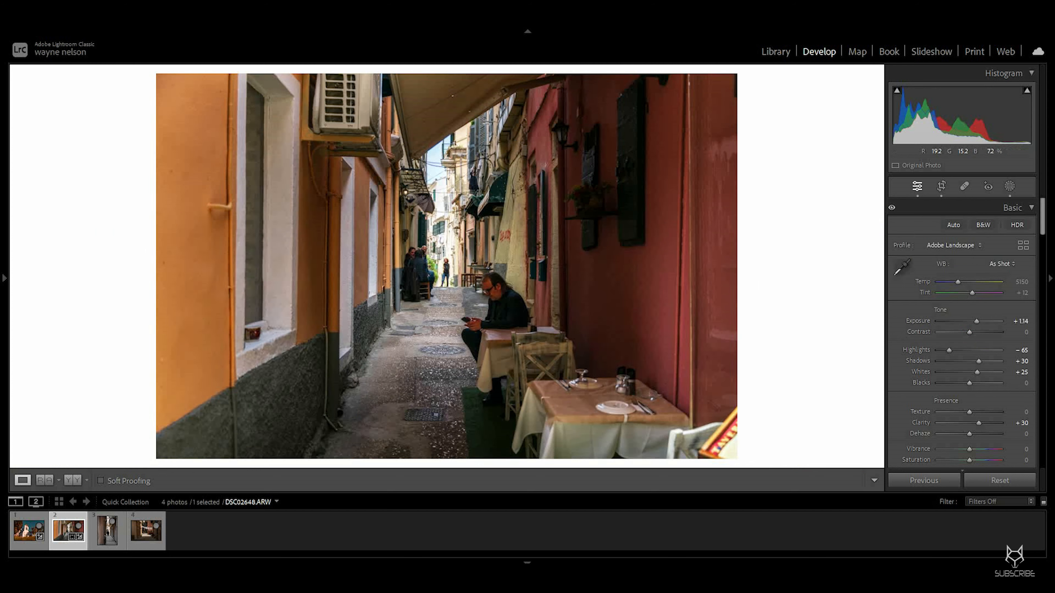
pyautogui.click(1009, 186)
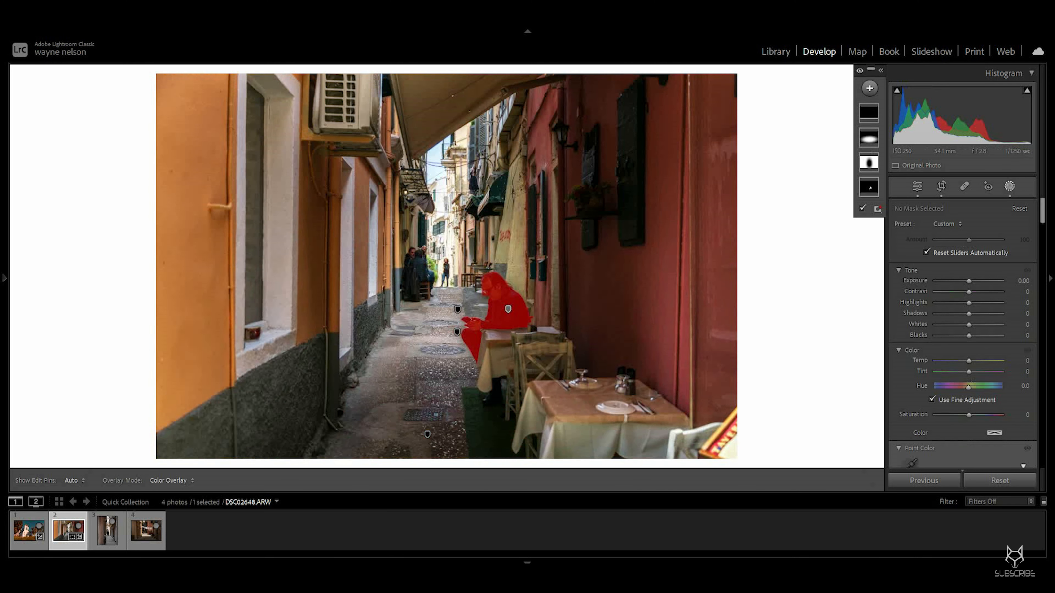
pyautogui.click(869, 163)
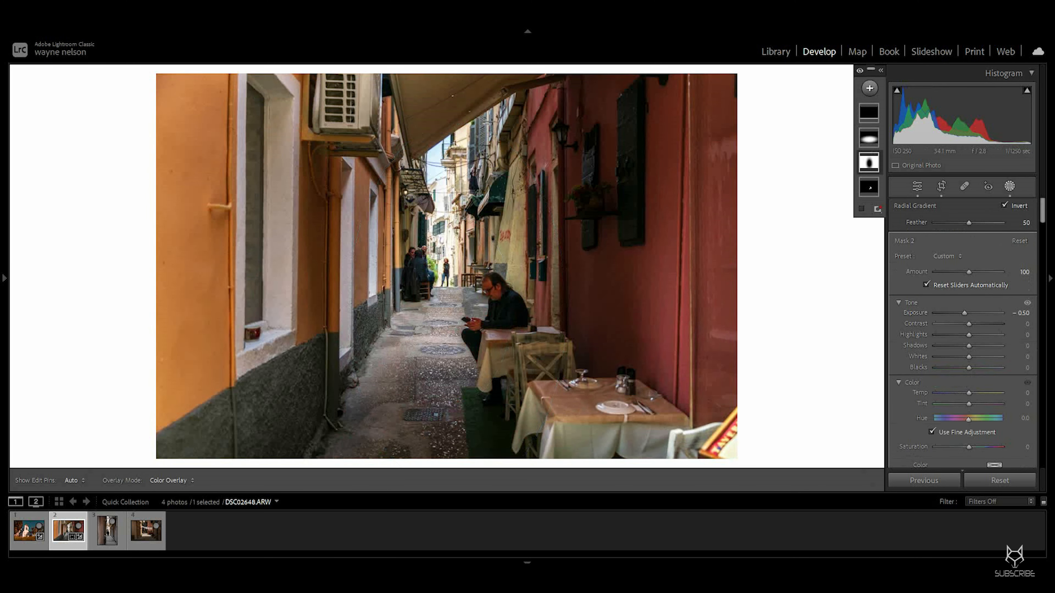
pyautogui.moveTo(969, 368); pyautogui.dragTo(965, 368)
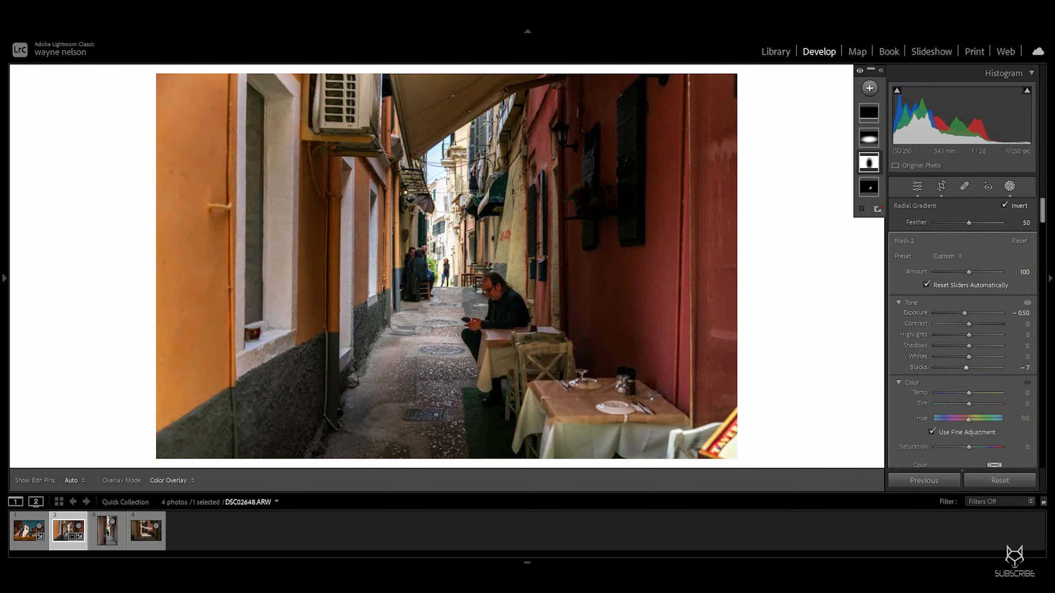
pyautogui.moveTo(969, 323); pyautogui.dragTo(972, 324)
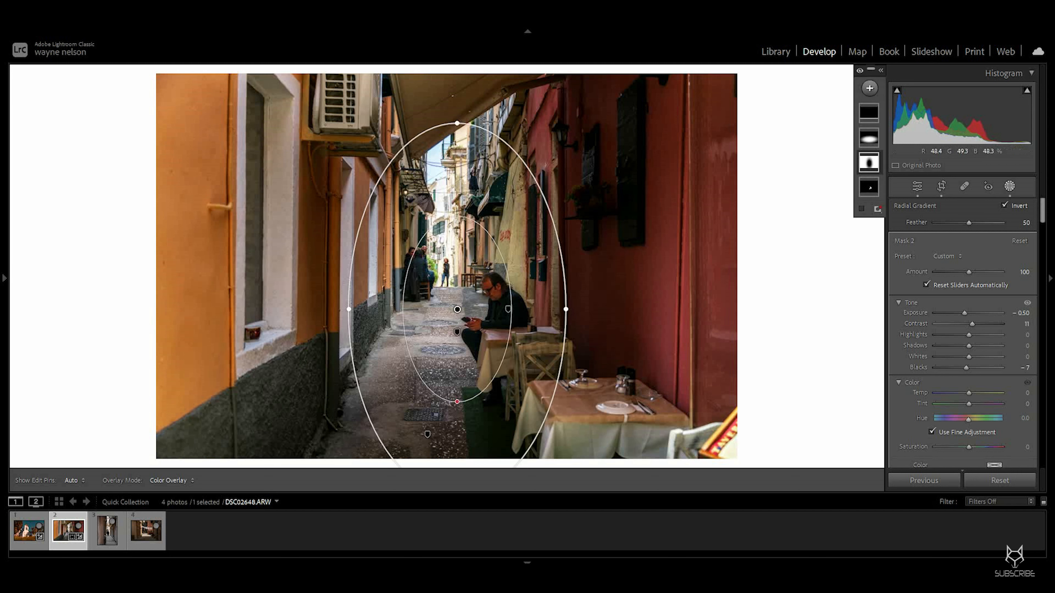
# Step: Open the alley photo in Photoshop for editing
pyautogui.rightClick(632, 251)
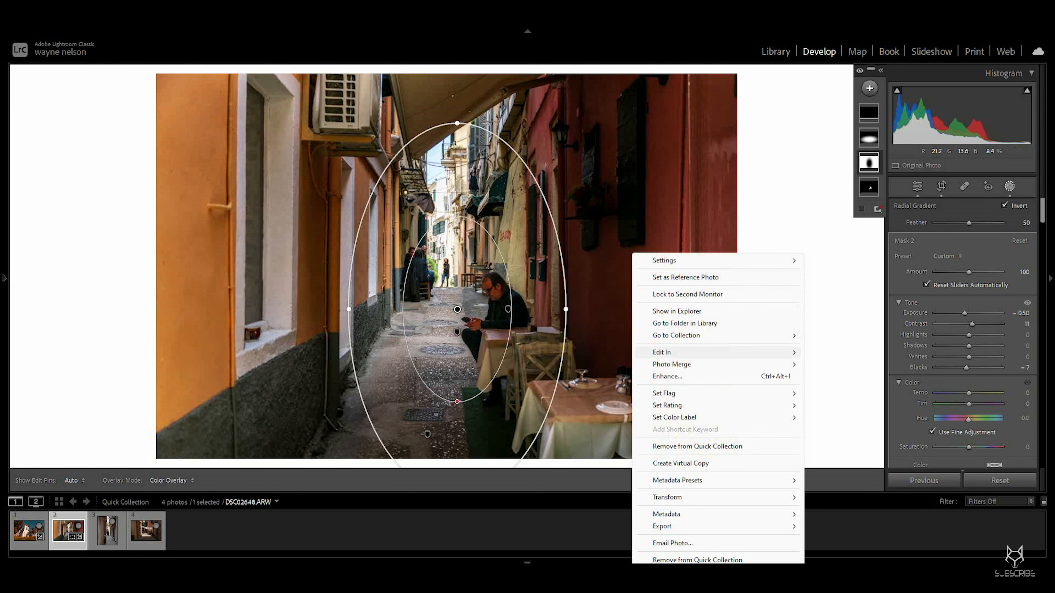
pyautogui.moveTo(706, 352)
pyautogui.click(867, 352)
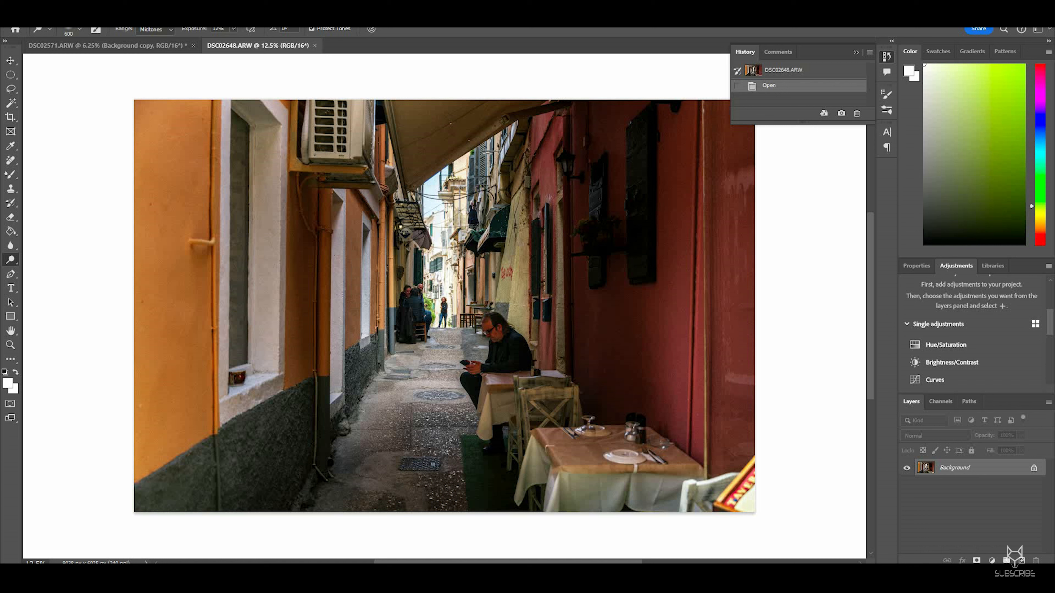
# Step: Apply Smart Sharpen to the photo with Amount 83%, Radius 1 px and Reduce Noise 10%, checking the man in the preview
pyautogui.click(149, 12)
pyautogui.moveTo(199, 214)
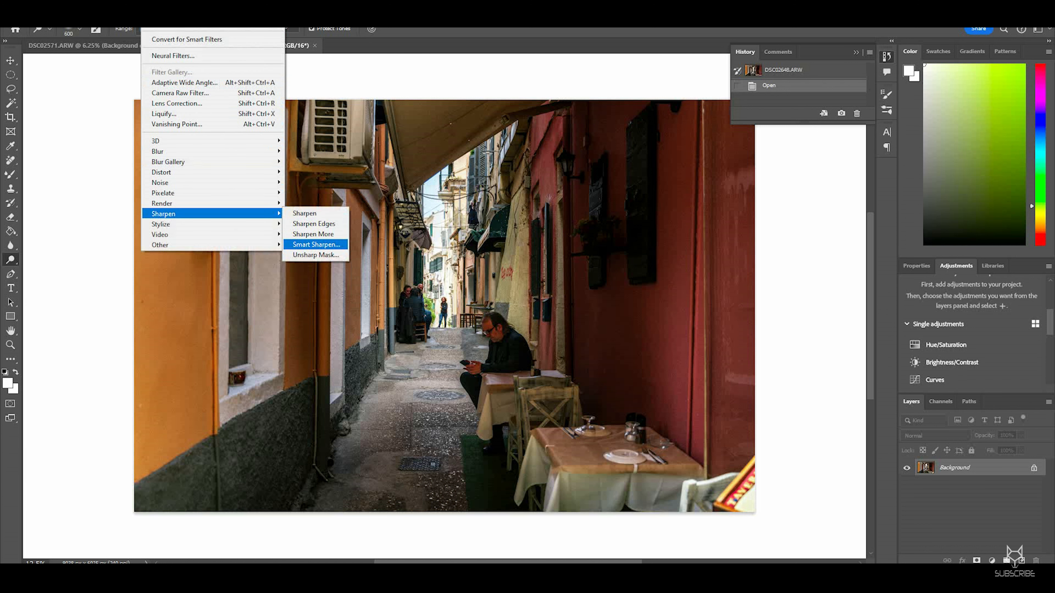
pyautogui.click(315, 244)
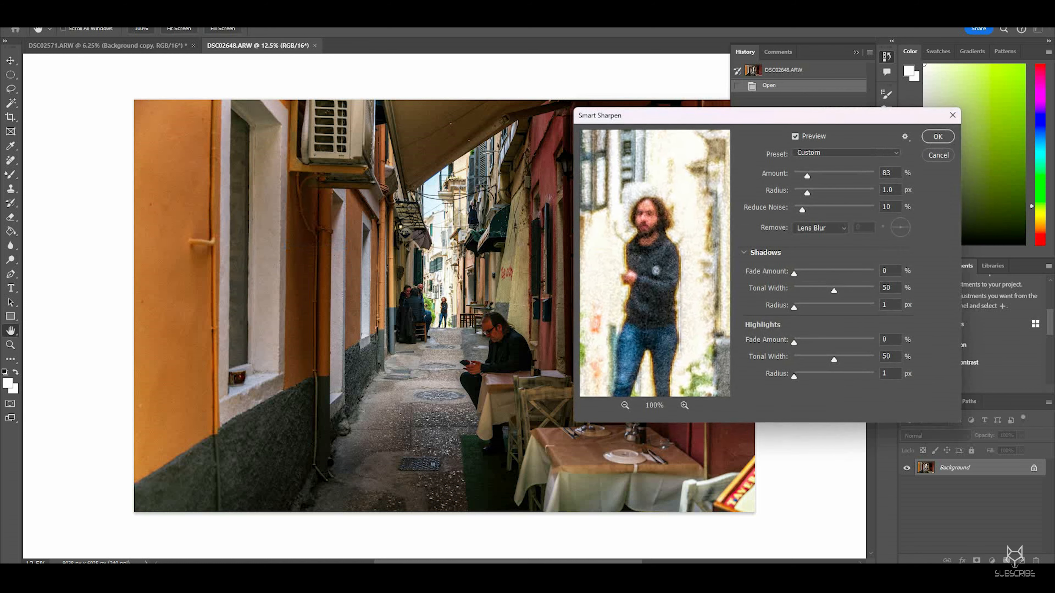
pyautogui.moveTo(706, 316); pyautogui.dragTo(562, 235)
pyautogui.moveTo(697, 291); pyautogui.dragTo(598, 245)
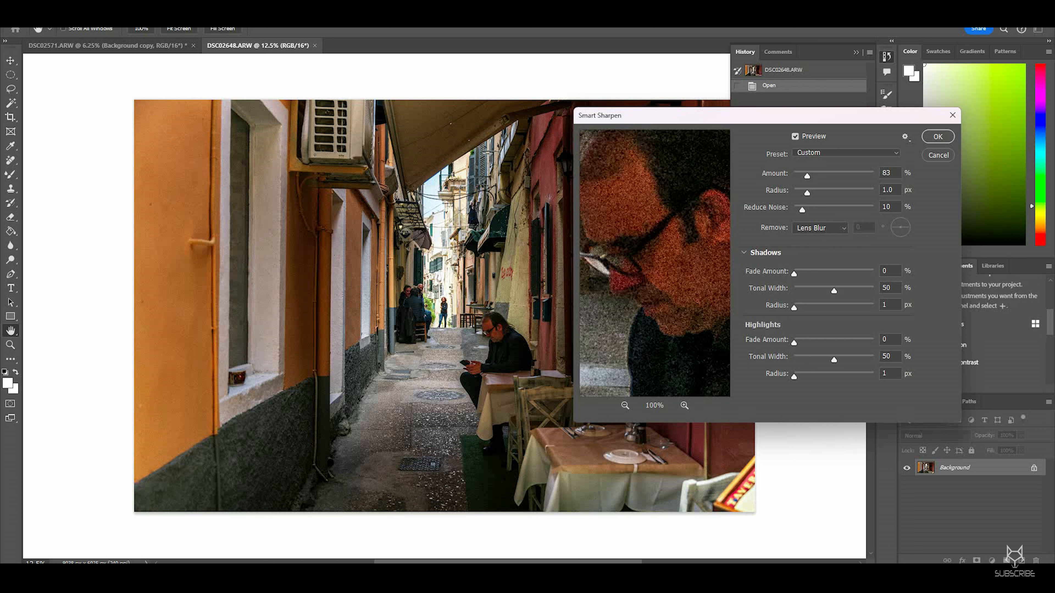
pyautogui.click(820, 228)
pyautogui.click(815, 238)
pyautogui.click(821, 228)
pyautogui.click(814, 248)
pyautogui.moveTo(660, 245); pyautogui.dragTo(694, 162)
pyautogui.moveTo(631, 299); pyautogui.dragTo(719, 208)
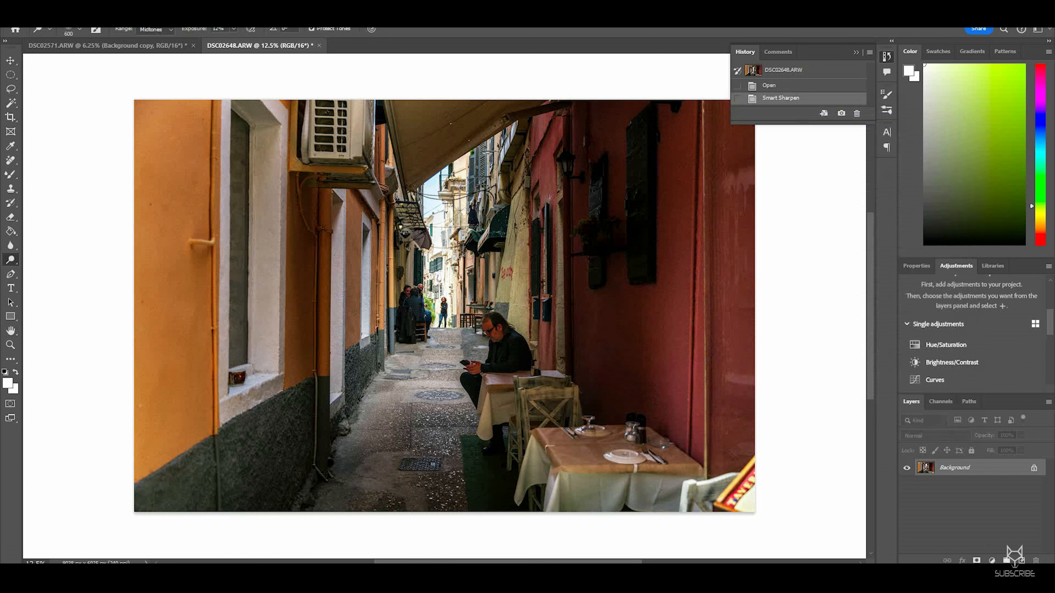
# Step: Open Levels and set the Blue channel's black input to 5 and its midtone to 0.92
pyautogui.click(60, 13)
pyautogui.moveTo(80, 39)
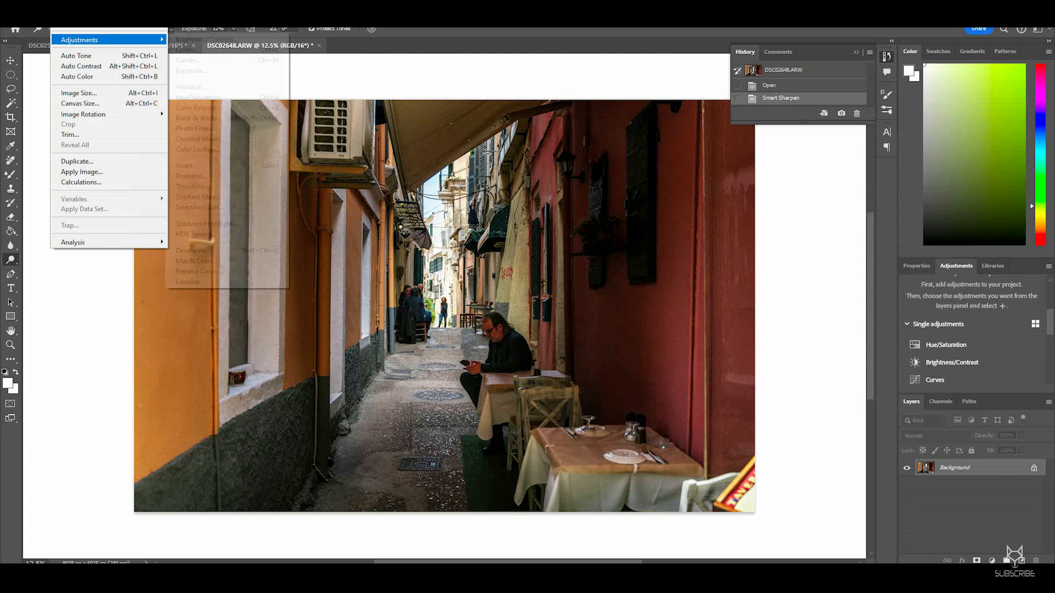
pyautogui.click(189, 50)
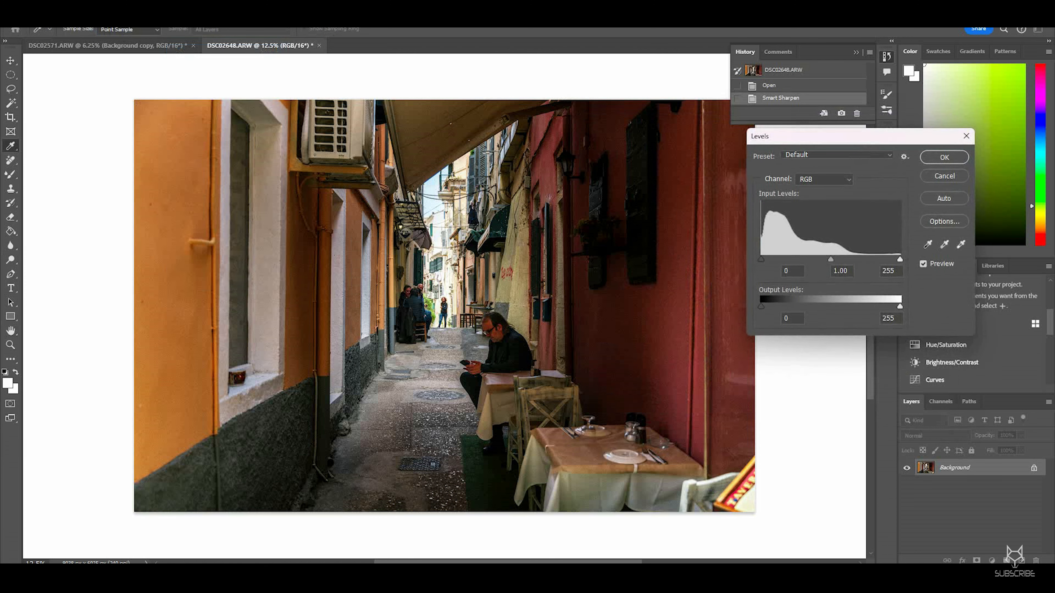
pyautogui.click(824, 179)
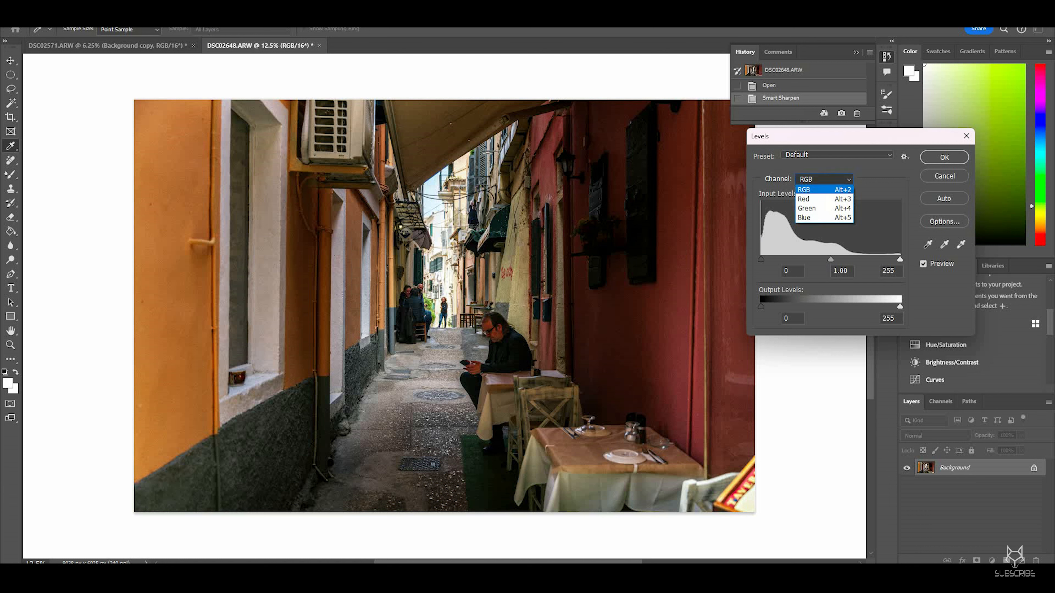
pyautogui.click(810, 217)
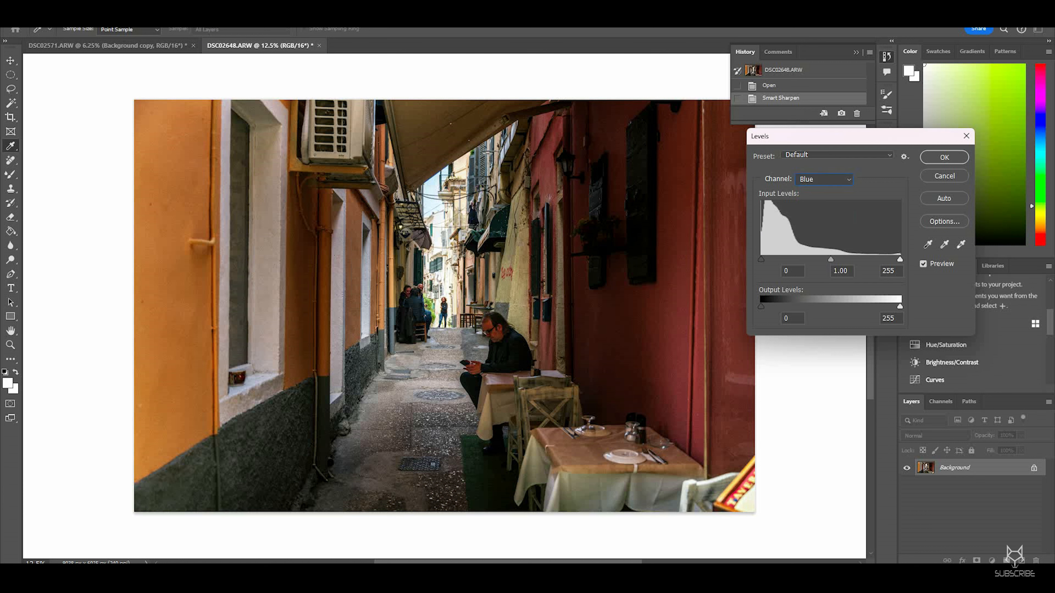
pyautogui.moveTo(761, 260); pyautogui.dragTo(762, 259)
pyautogui.moveTo(766, 259); pyautogui.dragTo(766, 259)
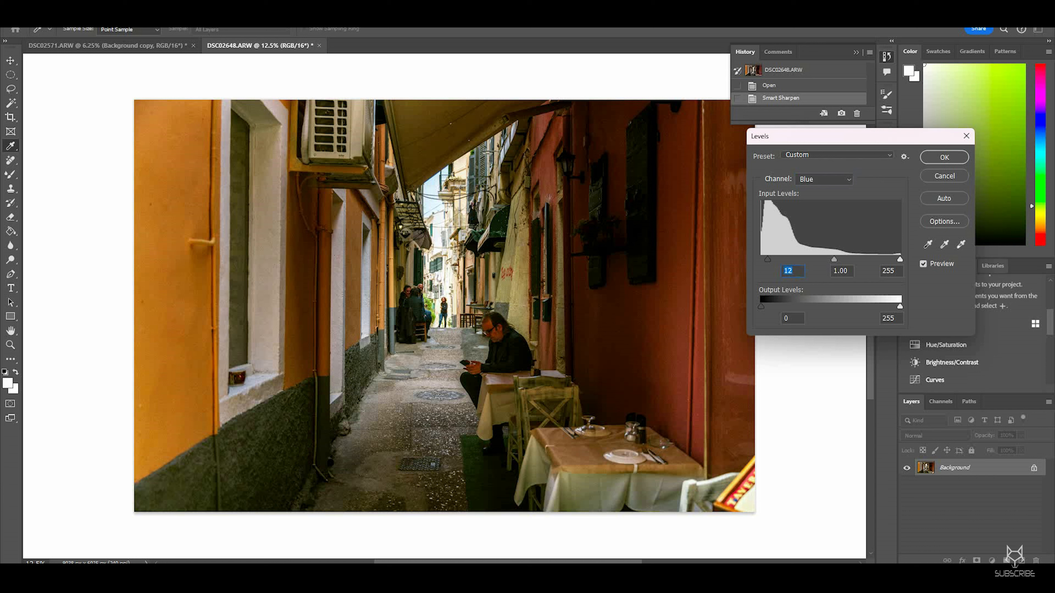
pyautogui.click(923, 264)
pyautogui.click(923, 264)
pyautogui.moveTo(833, 260); pyautogui.dragTo(835, 259)
pyautogui.click(840, 270)
pyautogui.moveTo(767, 260); pyautogui.dragTo(766, 259)
pyautogui.click(792, 271)
pyautogui.click(923, 263)
# Step: Toggle the Levels preview to compare the change and zoom out of the image
pyautogui.press('p')
pyautogui.press('p')
pyautogui.press('p')
pyautogui.hotkey('ctrl', '-')
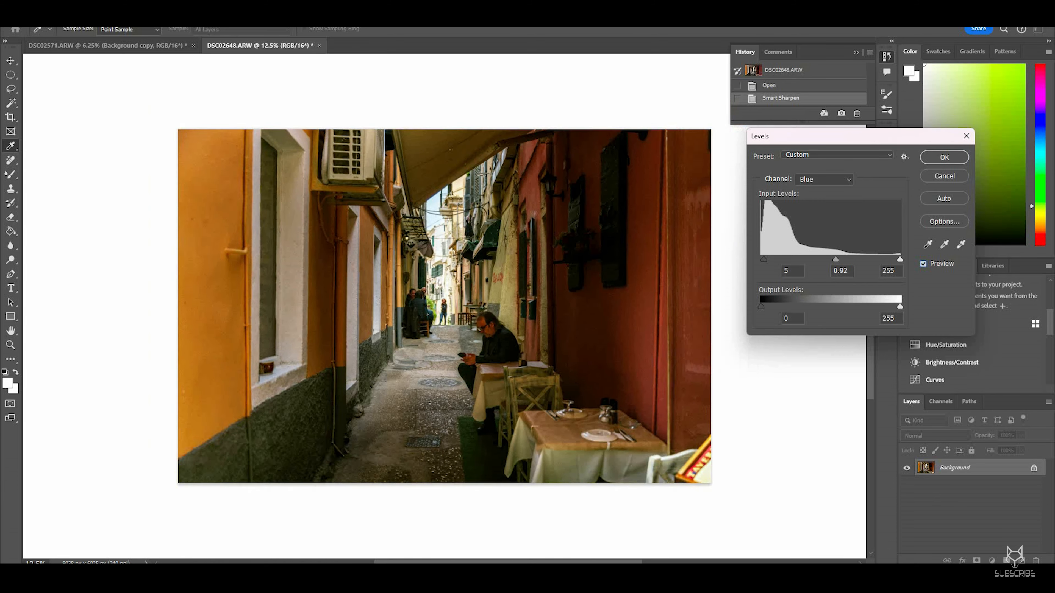
pyautogui.press('p')
pyautogui.press('p')
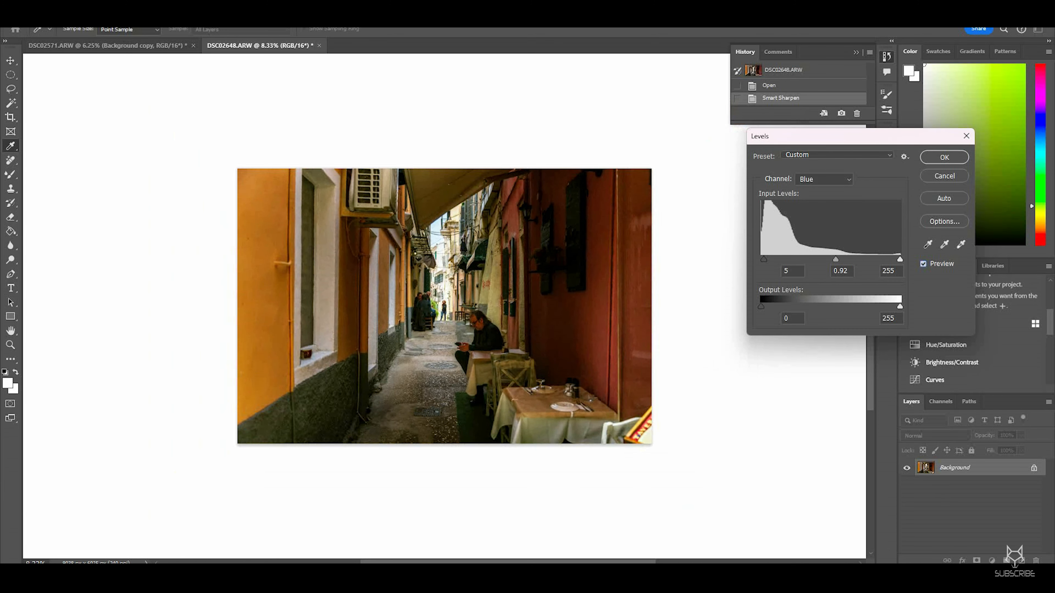
# Step: Switch Levels to the Green channel and keep its midtone at 1.00
pyautogui.hotkey('alt', 'Down')
pyautogui.press('Return')
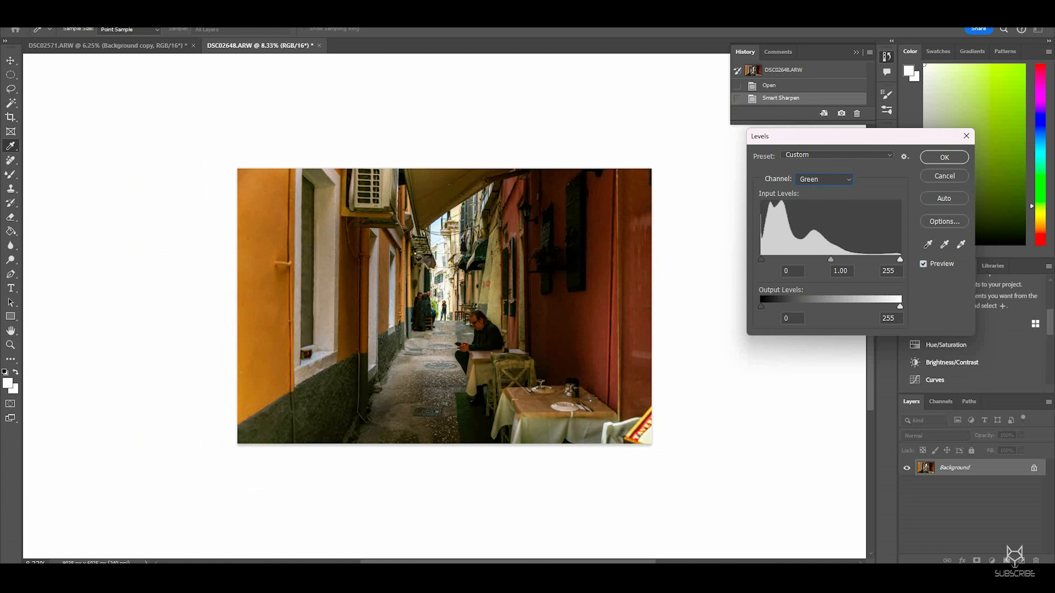
pyautogui.moveTo(826, 259); pyautogui.dragTo(828, 259)
pyautogui.write('1.00')
pyautogui.moveTo(829, 259); pyautogui.dragTo(830, 259)
pyautogui.click(761, 260)
# Step: Nudge the Red channel's midtone slightly, compare with the preview and apply the Levels adjustment
pyautogui.click(824, 179)
pyautogui.click(816, 199)
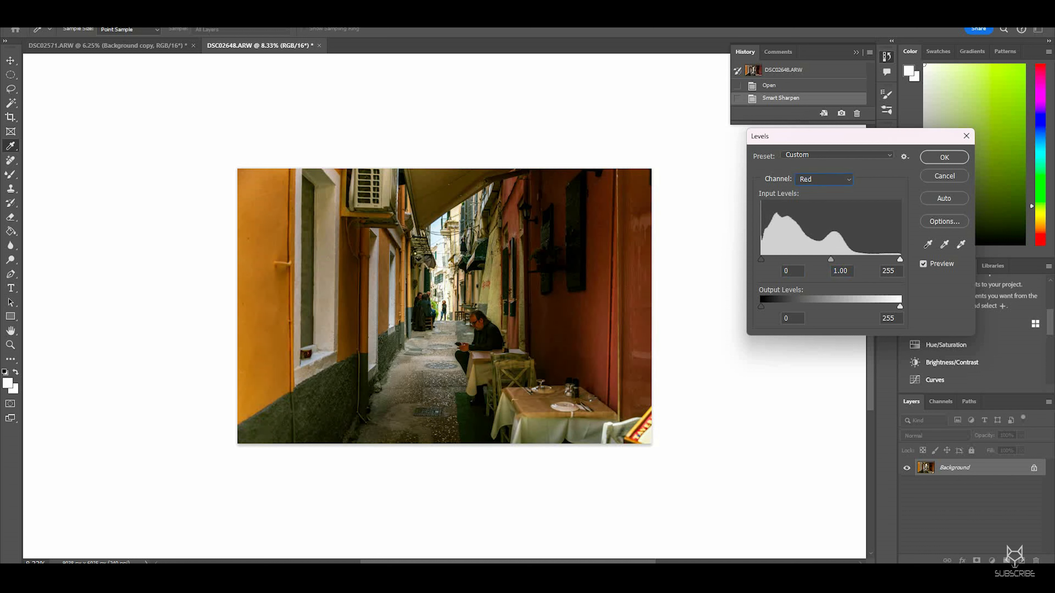
pyautogui.moveTo(831, 260); pyautogui.dragTo(831, 259)
pyautogui.click(923, 264)
pyautogui.click(923, 264)
pyautogui.click(923, 264)
pyautogui.click(923, 264)
pyautogui.click(927, 244)
pyautogui.press('Return')
pyautogui.press('o')
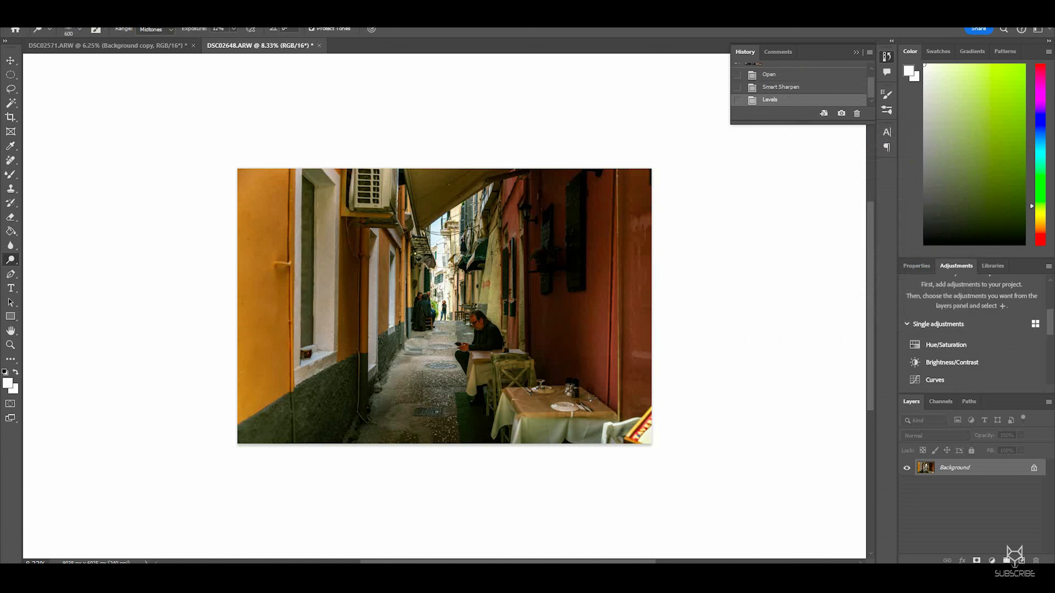
# Step: Apply a Curves adjustment lowering the midtones to Input 133, Output 120
pyautogui.click(60, 12)
pyautogui.moveTo(80, 39)
pyautogui.click(188, 60)
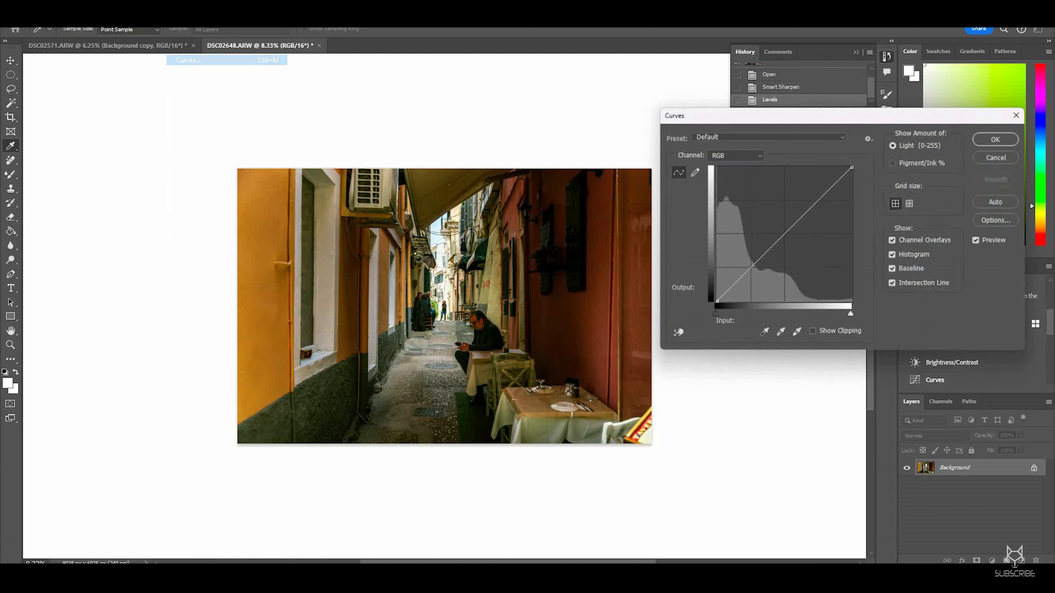
pyautogui.moveTo(755, 267); pyautogui.dragTo(787, 239)
pyautogui.click(980, 240)
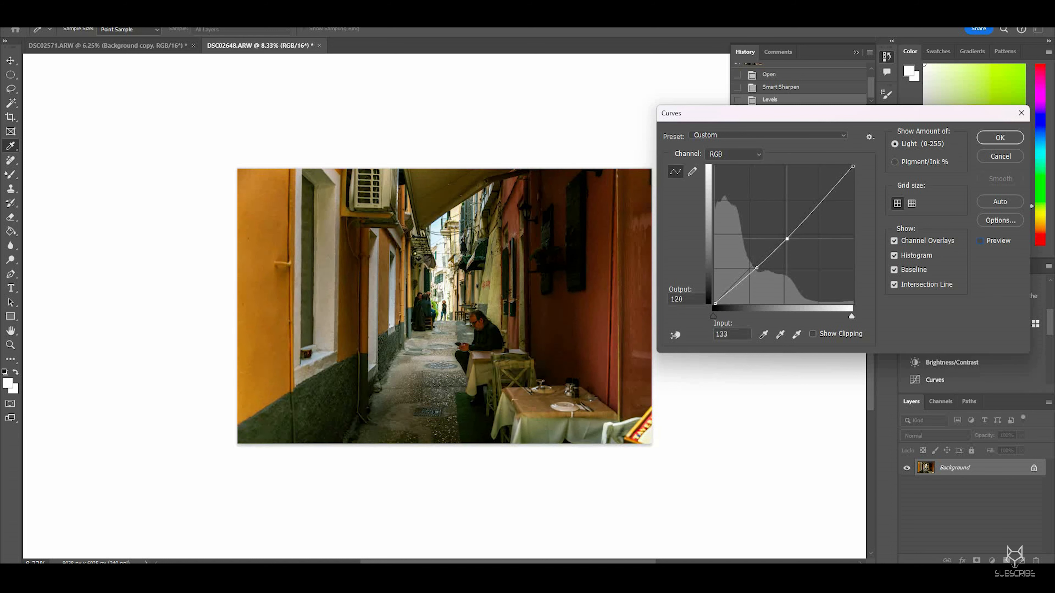
pyautogui.click(979, 241)
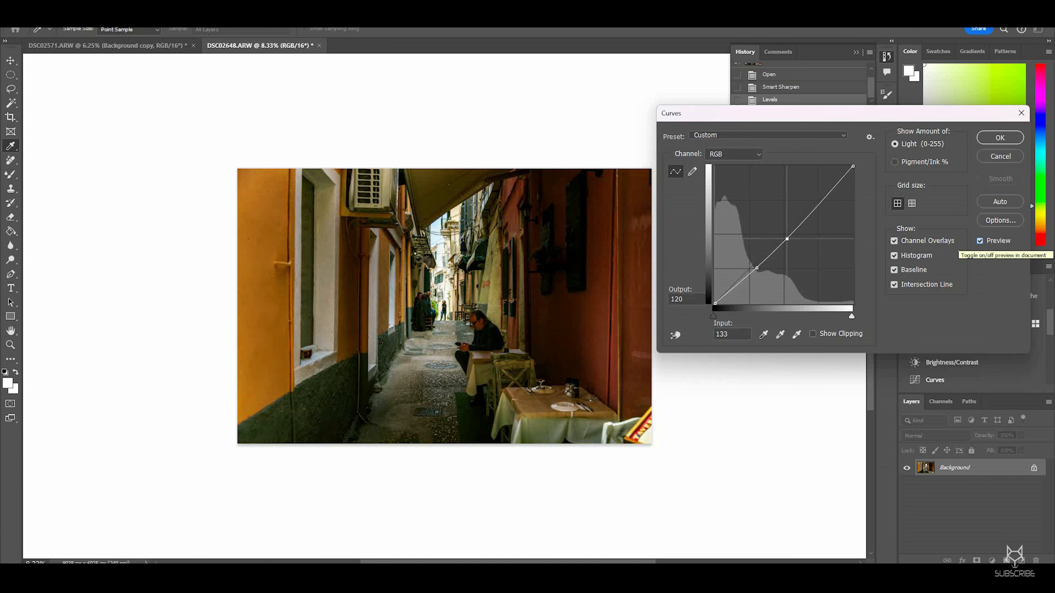
pyautogui.moveTo(715, 303)
pyautogui.mouseDown()
pyautogui.moveTo(718, 295)
pyautogui.moveTo(715, 303)
pyautogui.mouseUp()
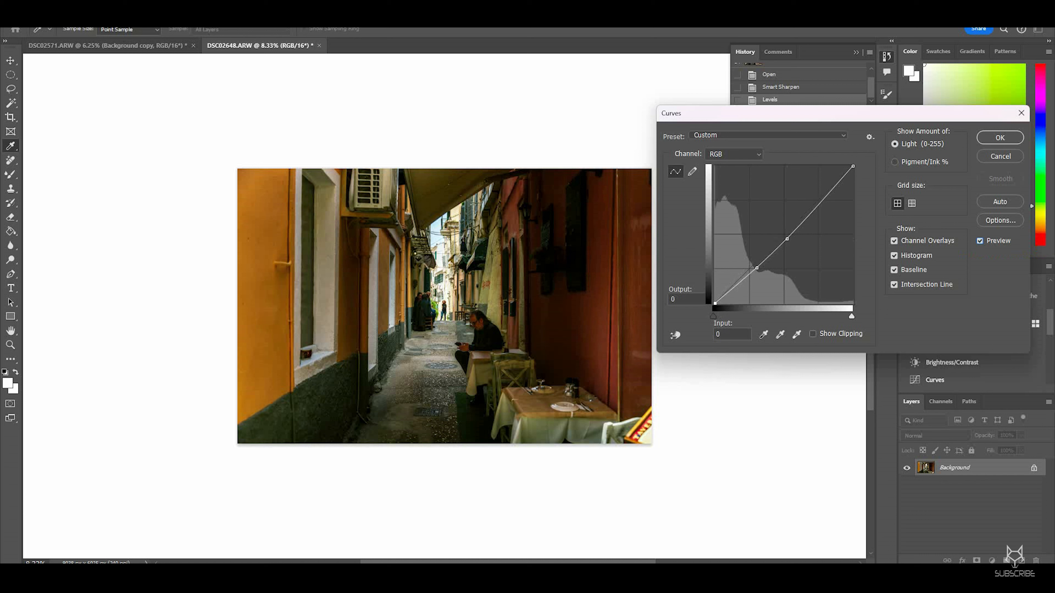
pyautogui.press('Return')
pyautogui.press('o')
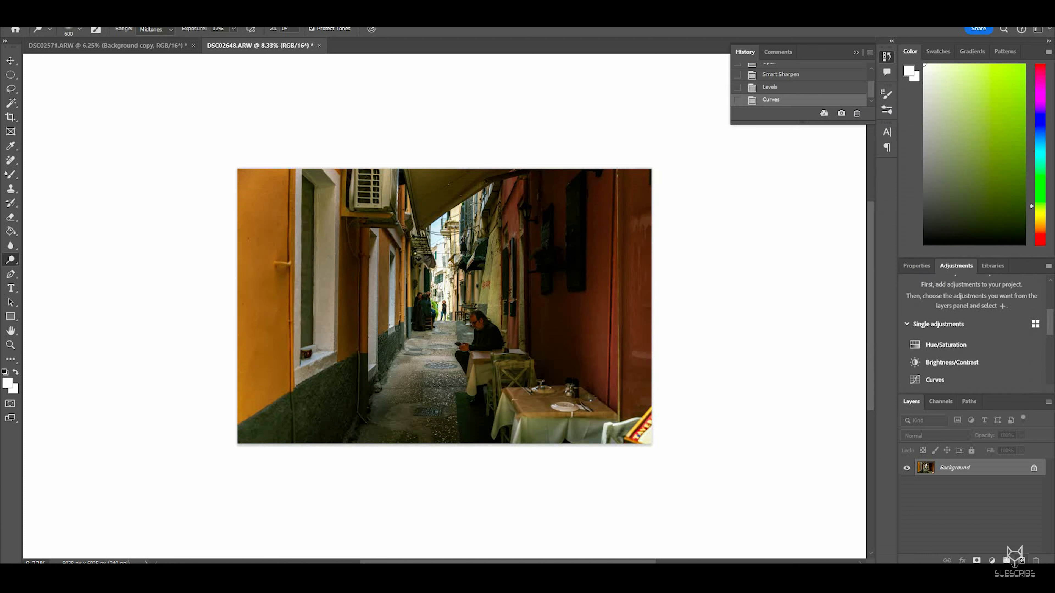
# Step: Duplicate the Background layer
pyautogui.moveTo(988, 469); pyautogui.dragTo(1021, 561)
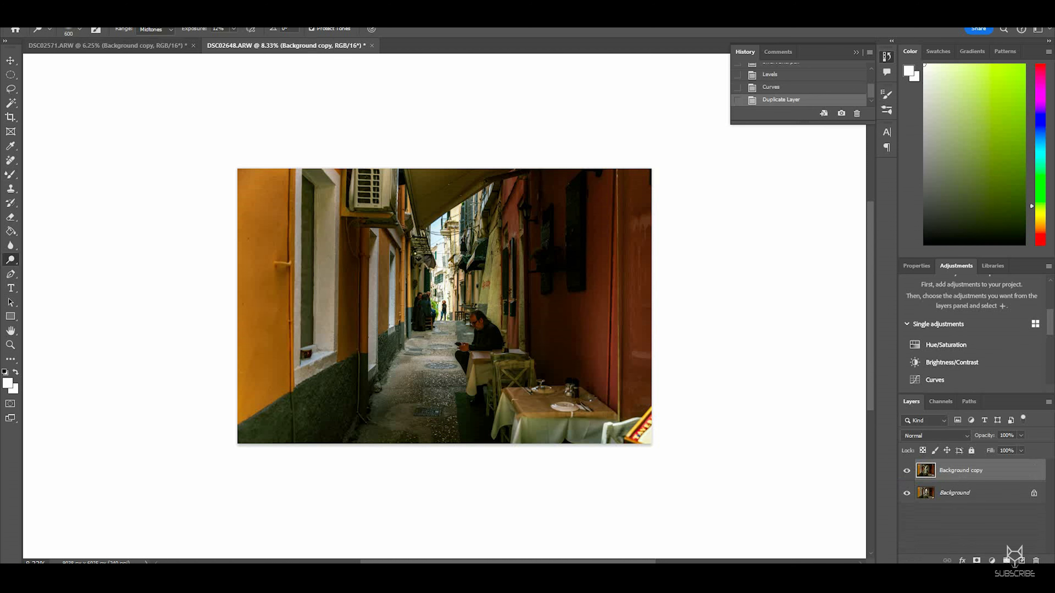
pyautogui.hotkey('ctrl', '+')
pyautogui.hotkey('ctrl', '+')
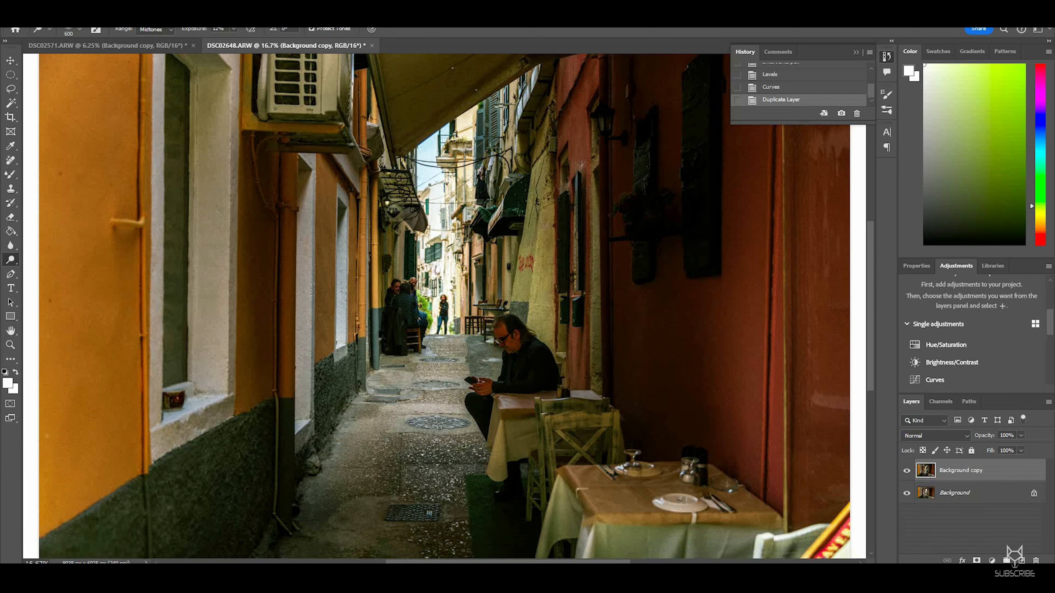
pyautogui.hotkey('ctrl', '-')
pyautogui.hotkey('ctrl', '-')
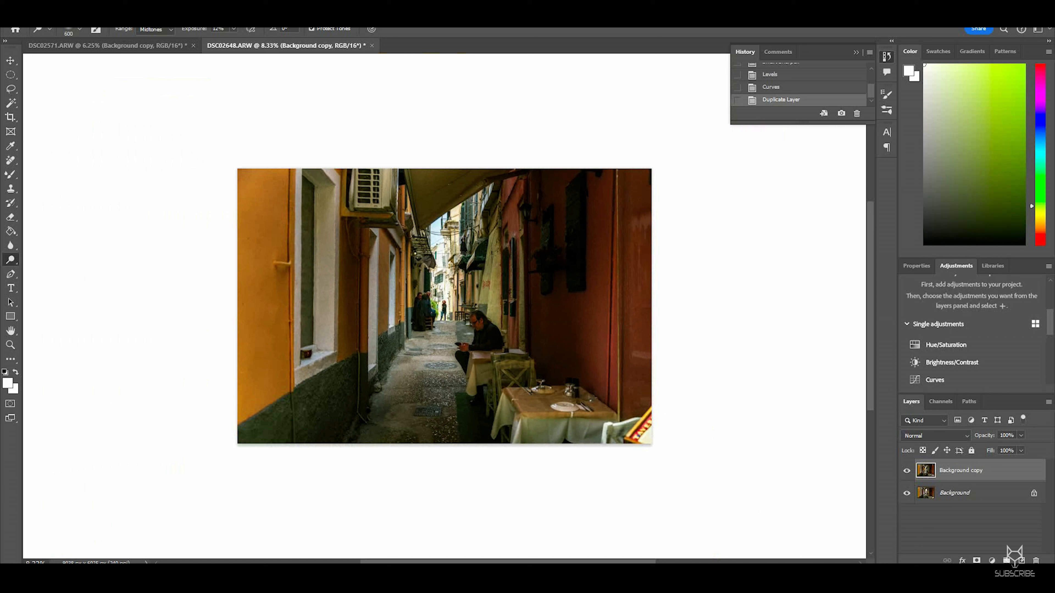
# Step: Dodge the bright end of the alley, the front table and the left wall's window on the copy layer
pyautogui.click(447, 254)
pyautogui.click(446, 258)
pyautogui.click(520, 422)
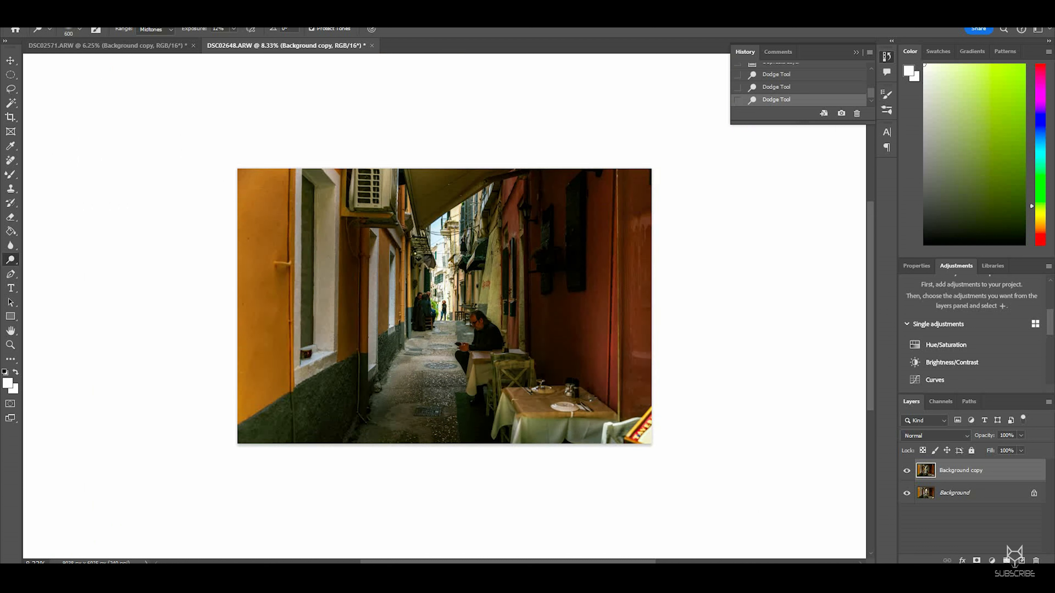
pyautogui.click(299, 257)
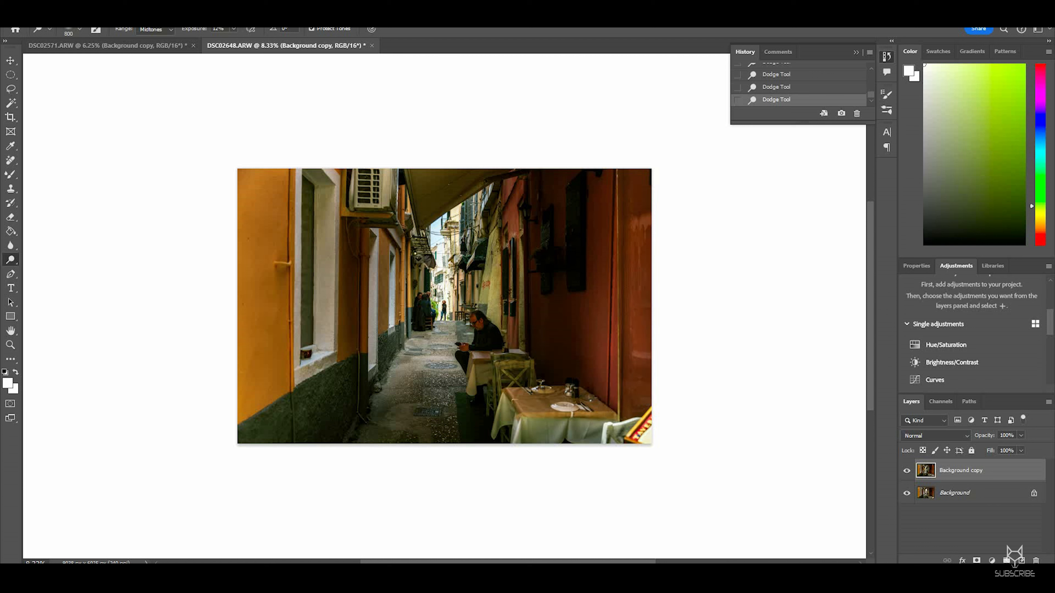
# Step: Toggle the copy layer's visibility to compare the edits and view the open documents
pyautogui.click(907, 470)
pyautogui.click(906, 471)
pyautogui.click(906, 471)
pyautogui.click(906, 470)
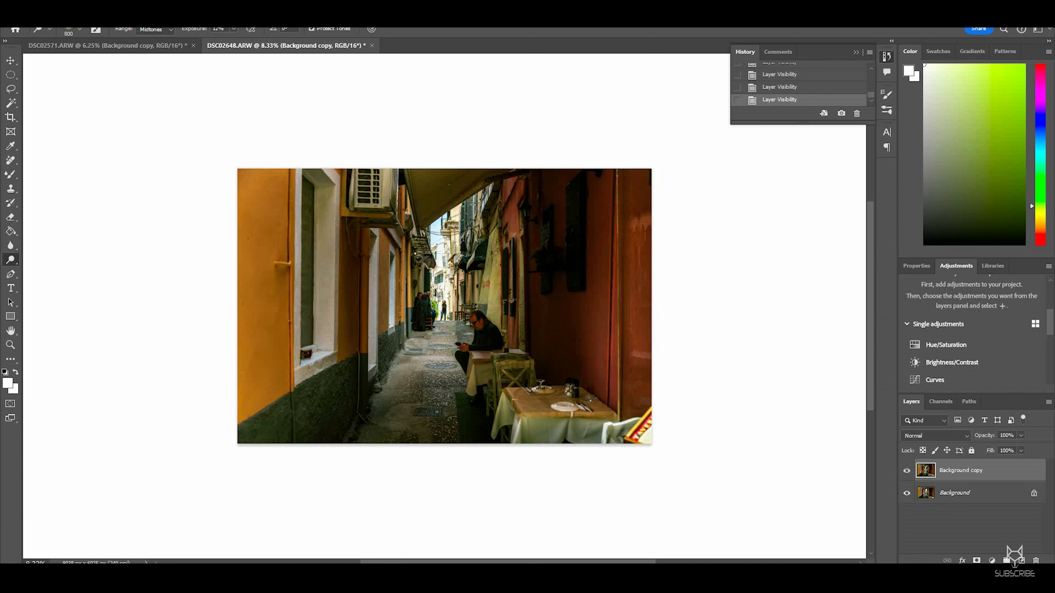
pyautogui.click(109, 46)
pyautogui.click(266, 46)
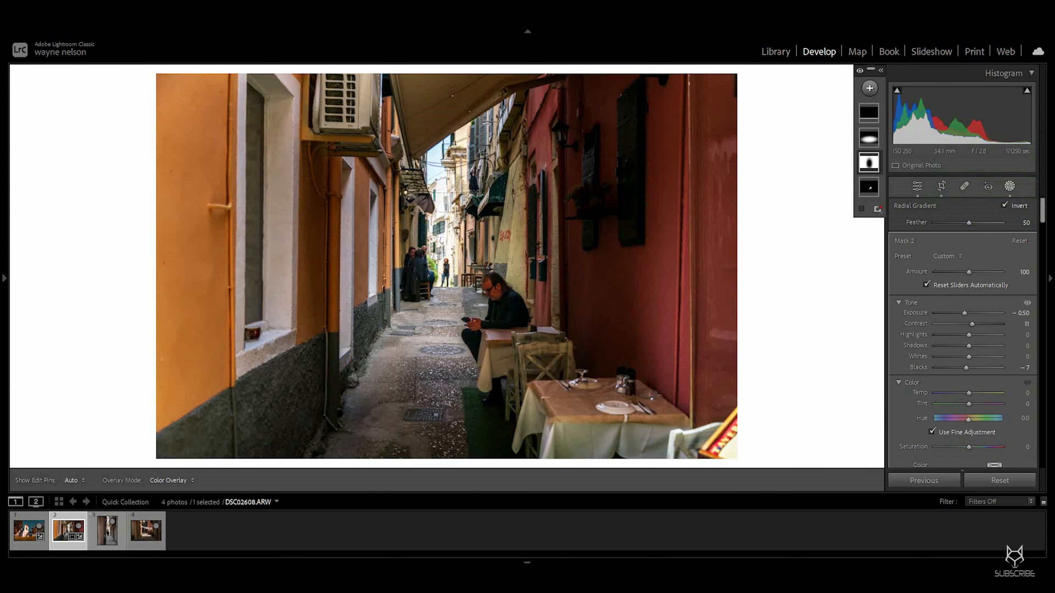
# Step: Move to the next alley photo and enable Remove Chromatic Aberration and profile lens corrections
pyautogui.press('Right')
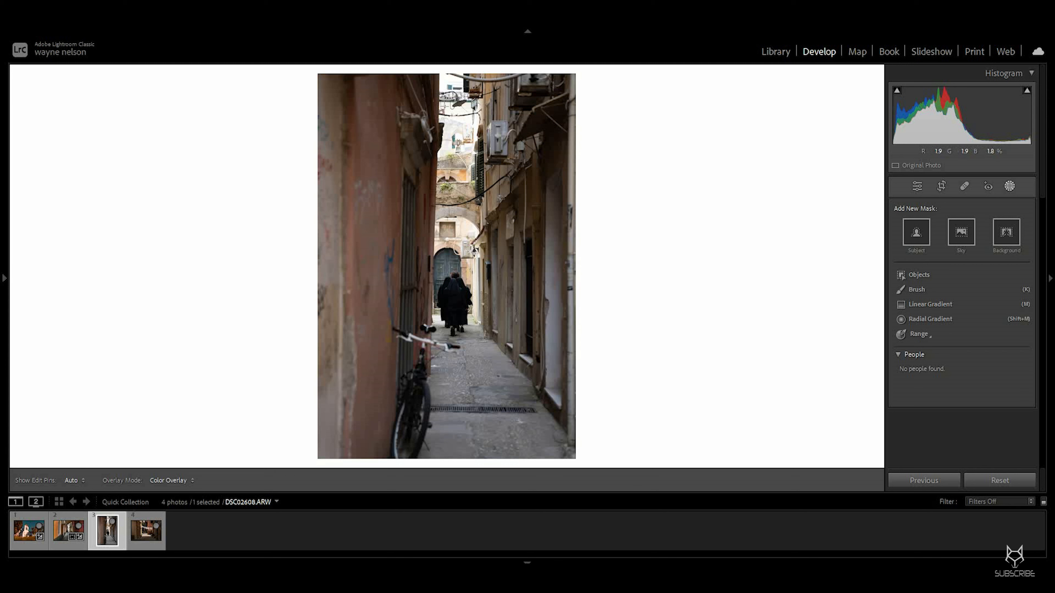
pyautogui.click(917, 186)
pyautogui.scroll(-15, 961, 333)
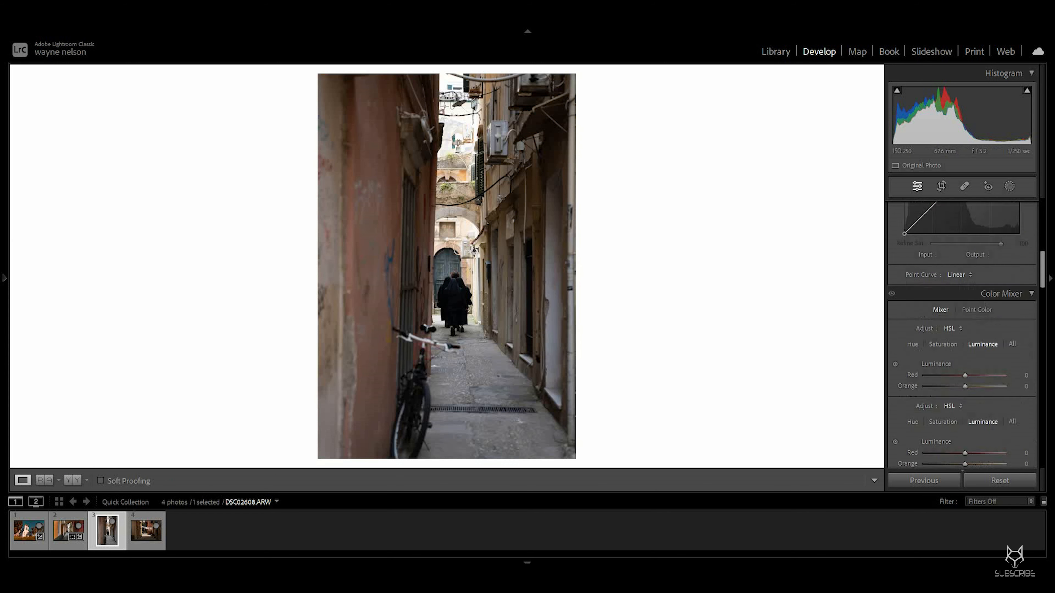
pyautogui.click(896, 324)
pyautogui.click(896, 335)
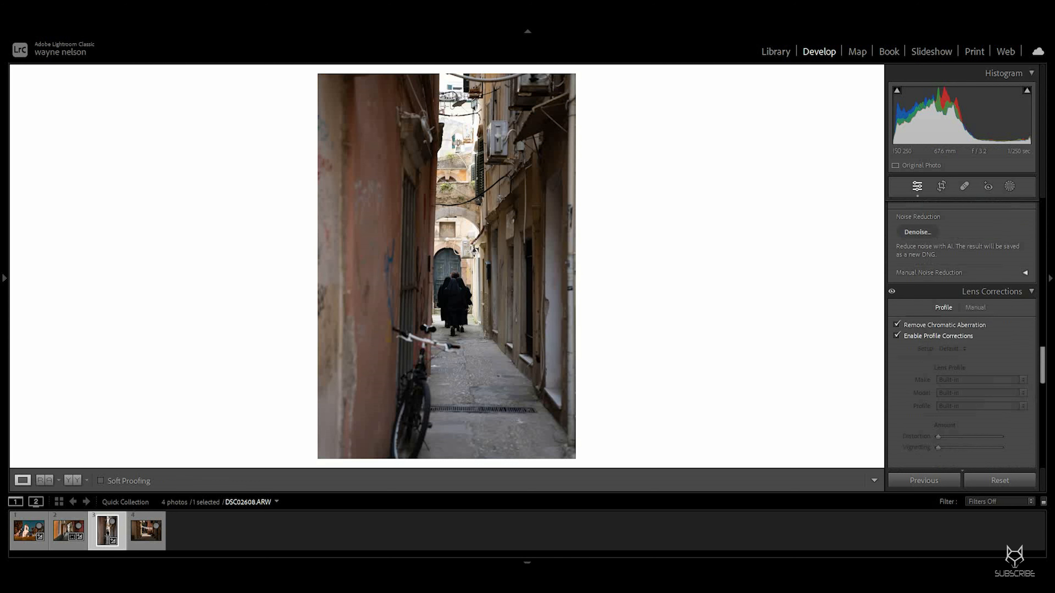
pyautogui.scroll(15, 961, 336)
pyautogui.scroll(-6, 961, 336)
pyautogui.scroll(-9, 962, 332)
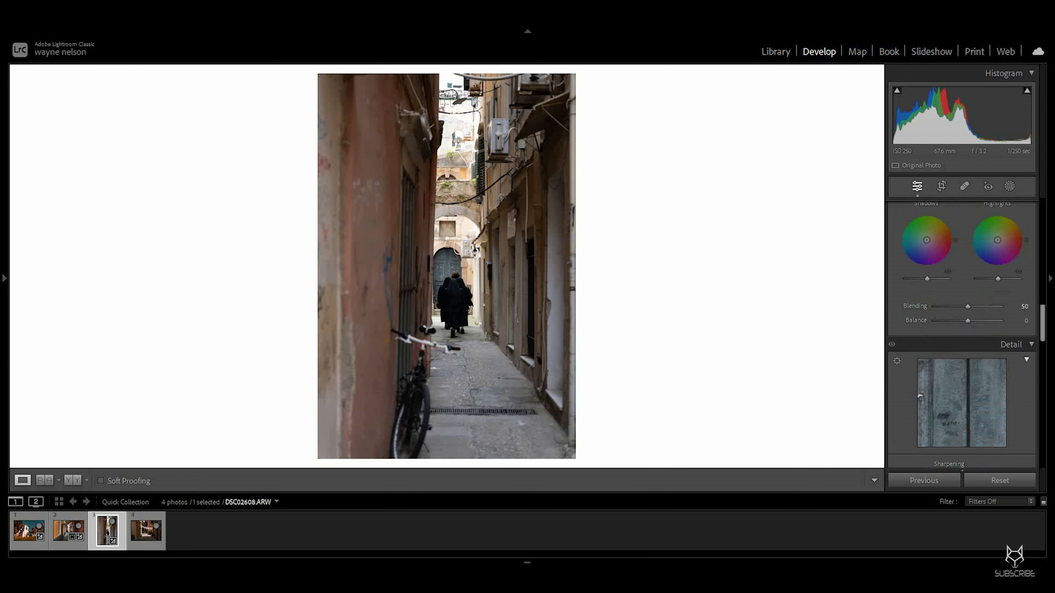
pyautogui.scroll(15, 962, 332)
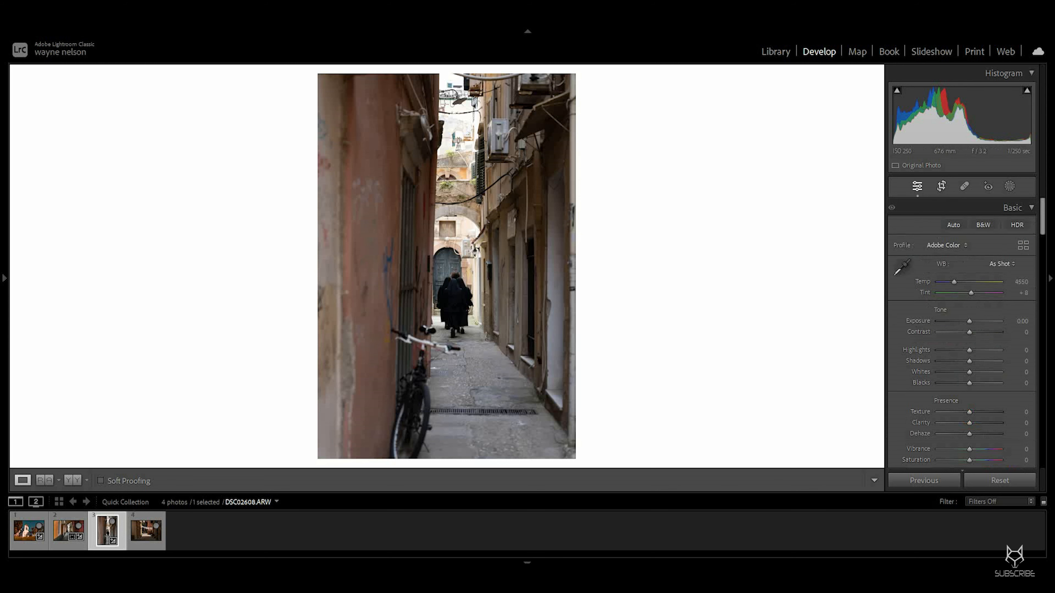
# Step: Crop the vertical alley photo tighter from the top, keeping the original aspect ratio
pyautogui.press('r')
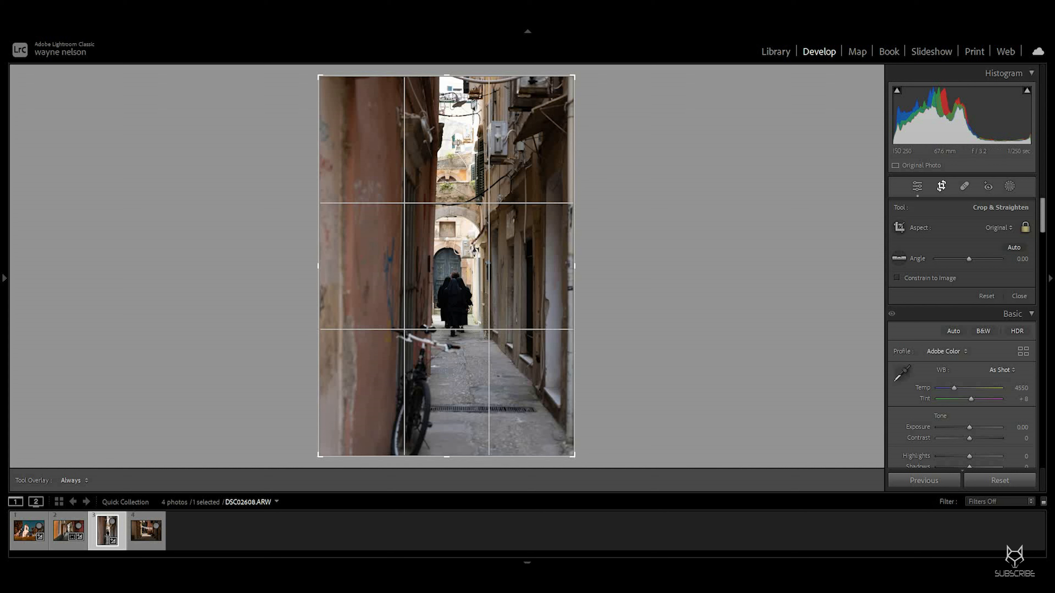
pyautogui.moveTo(446, 75); pyautogui.dragTo(447, 142)
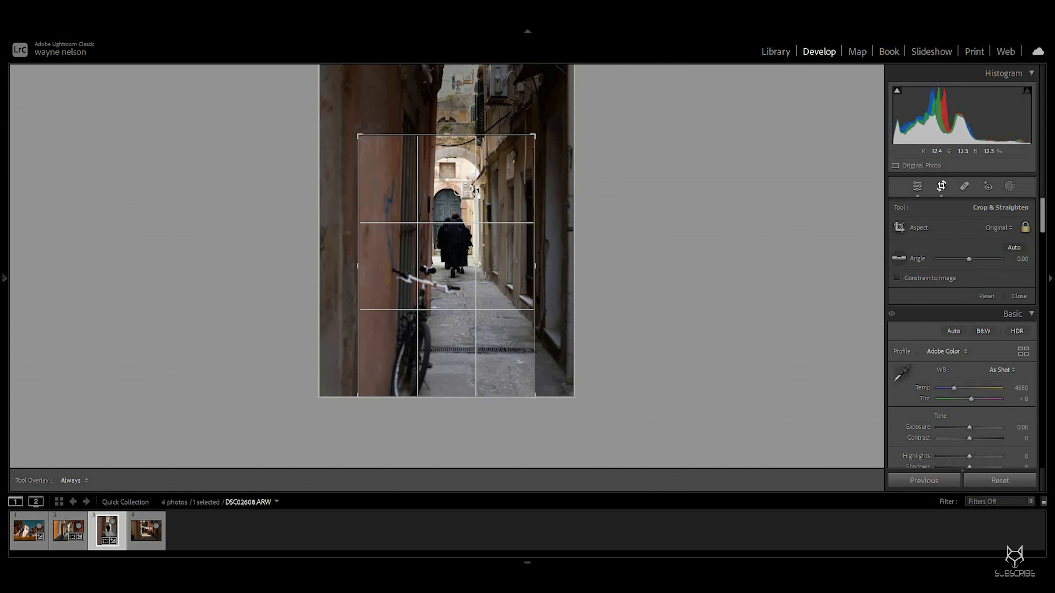
pyautogui.press('Return')
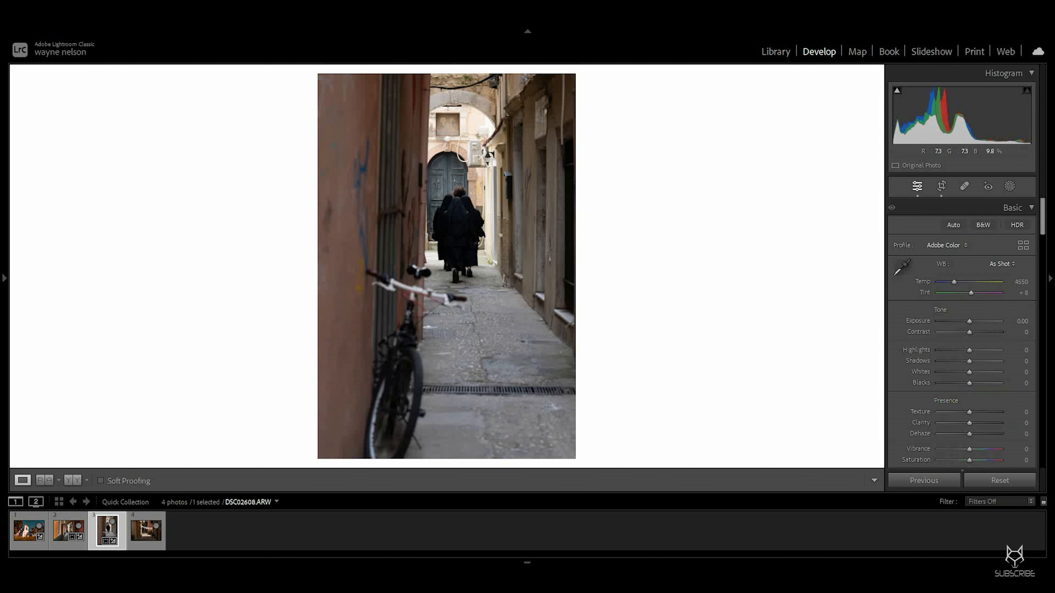
# Step: Zoom in to inspect the alley photo at full size, then reopen and confirm the crop
pyautogui.click(457, 202)
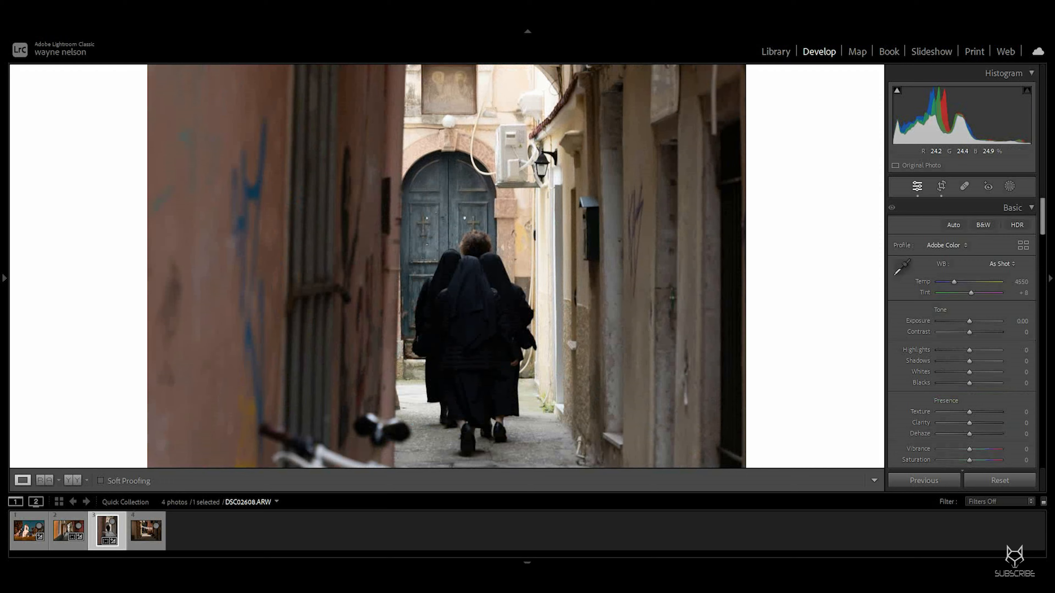
pyautogui.click(457, 202)
pyautogui.click(941, 186)
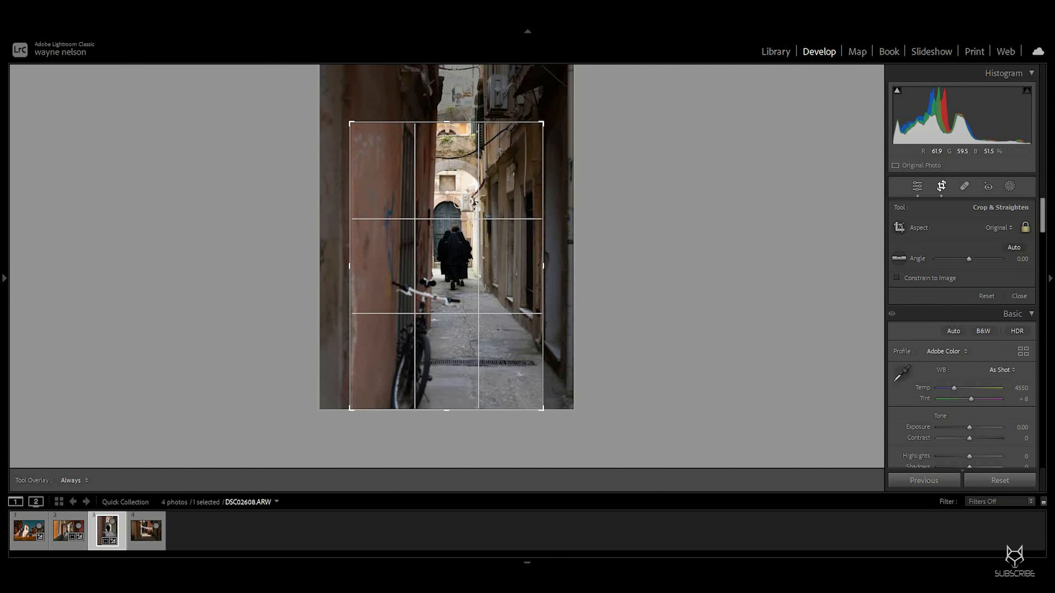
pyautogui.press('Return')
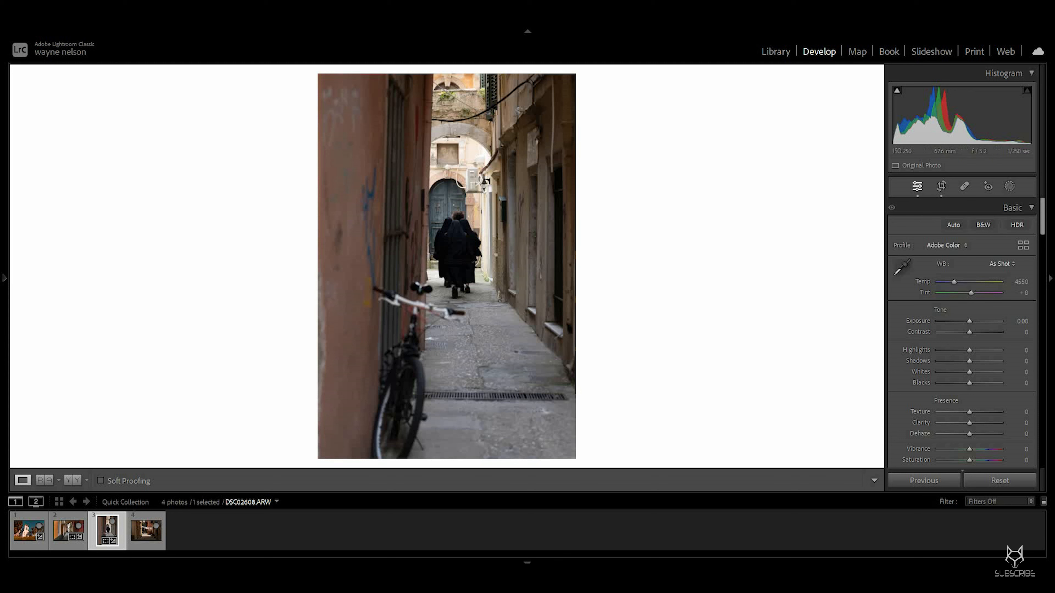
# Step: Switch the profile to Adobe Landscape and set contrast +19, shadows +49, blacks −9 and clarity +19
pyautogui.scroll(-2, 967, 243)
pyautogui.scroll(2, 968, 243)
pyautogui.click(947, 245)
pyautogui.click(938, 272)
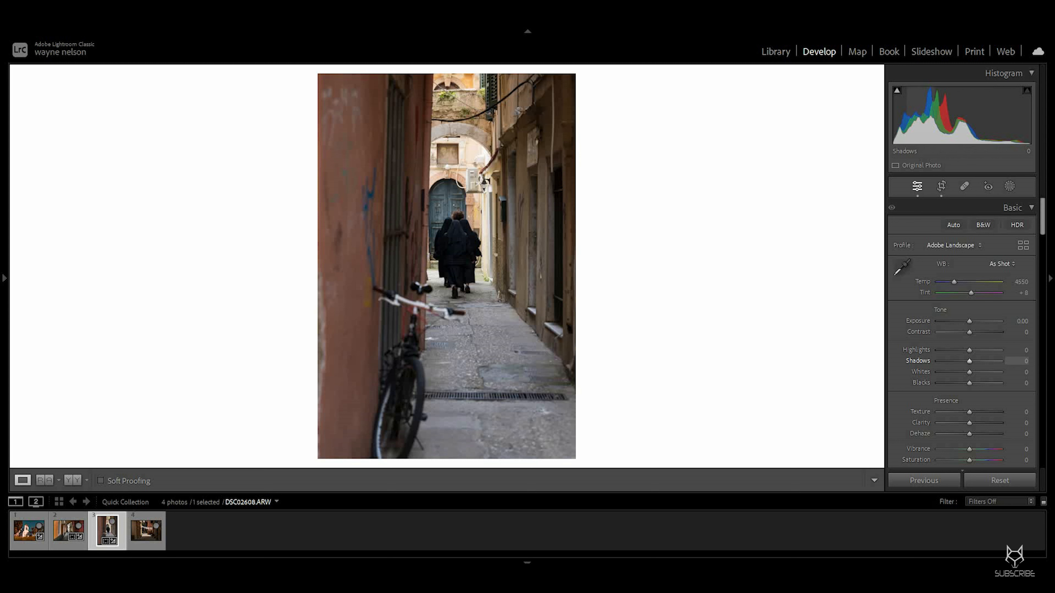
pyautogui.moveTo(970, 361); pyautogui.dragTo(975, 332)
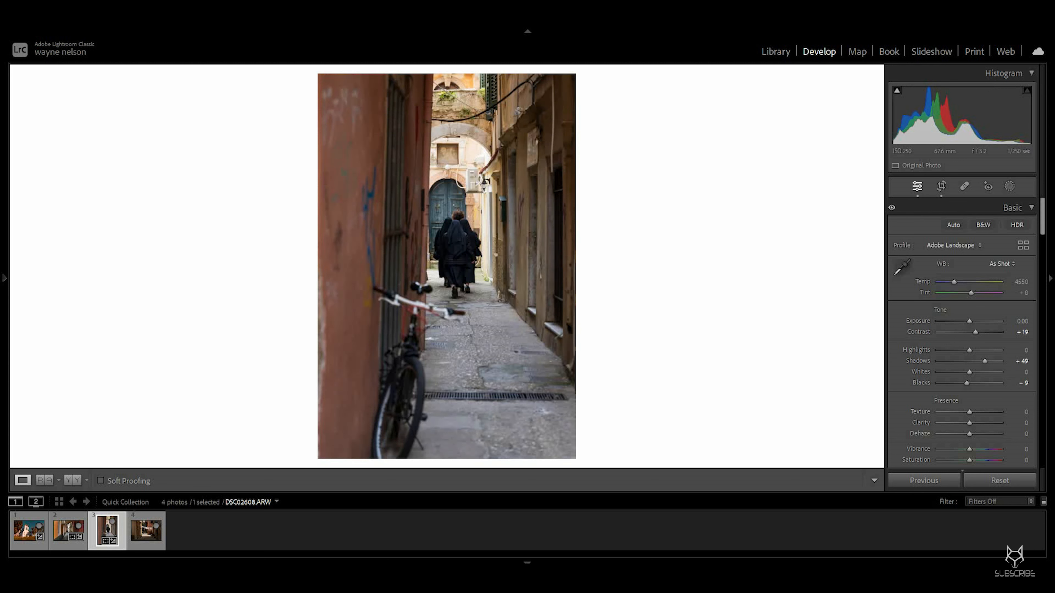
pyautogui.moveTo(969, 423); pyautogui.dragTo(975, 423)
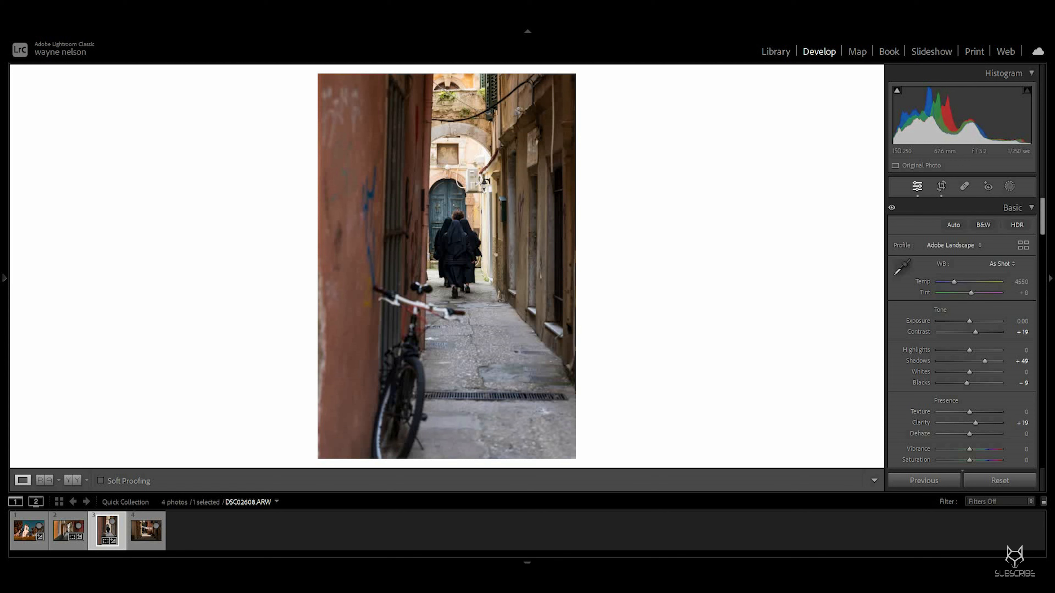
# Step: Open Masking and start a new Objects mask on the photo
pyautogui.scroll(-15, 962, 332)
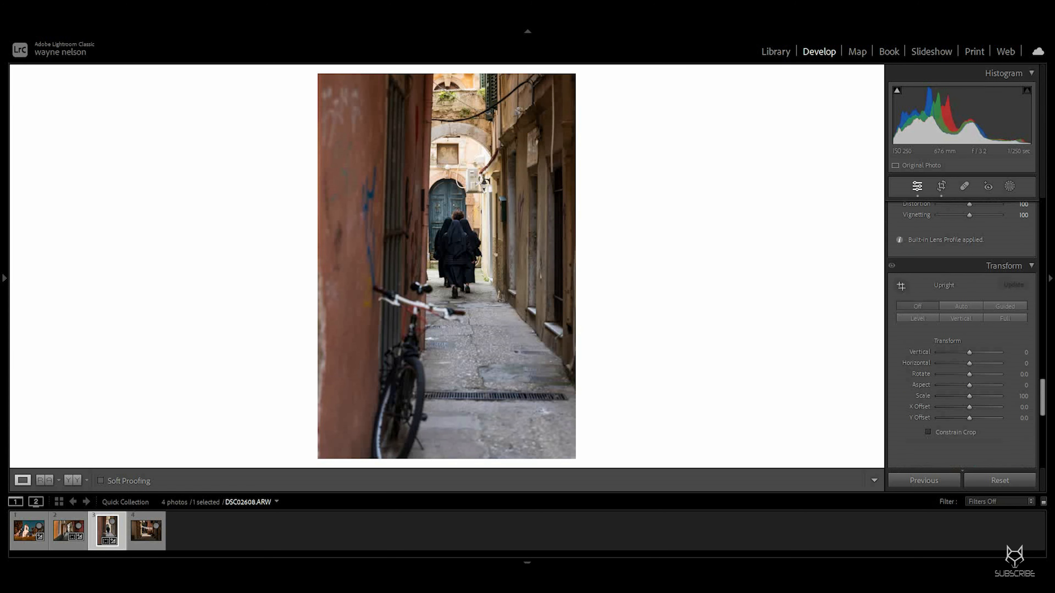
pyautogui.scroll(-8, 961, 333)
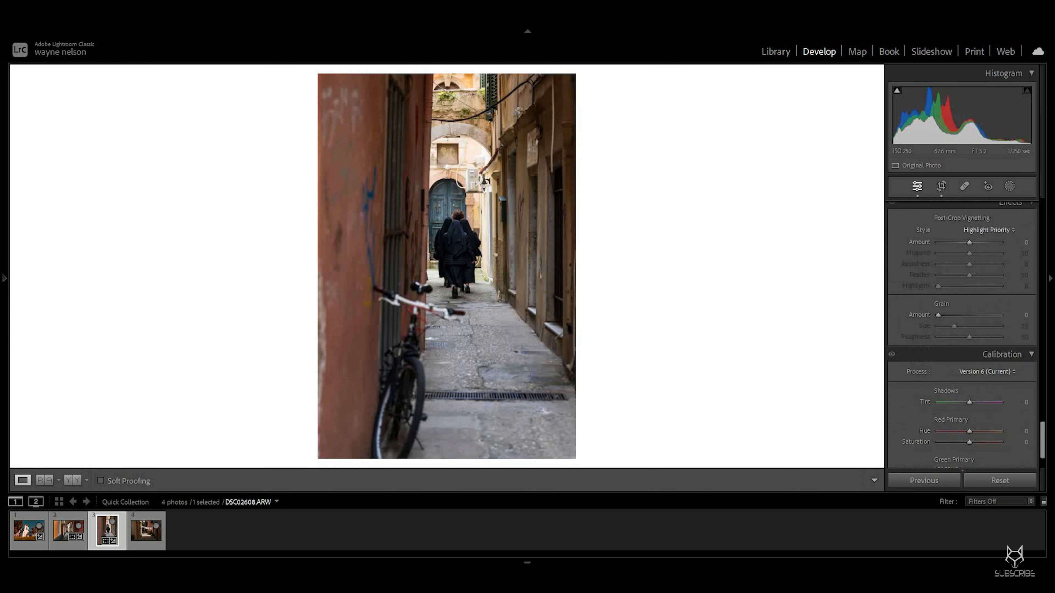
pyautogui.scroll(20, 962, 333)
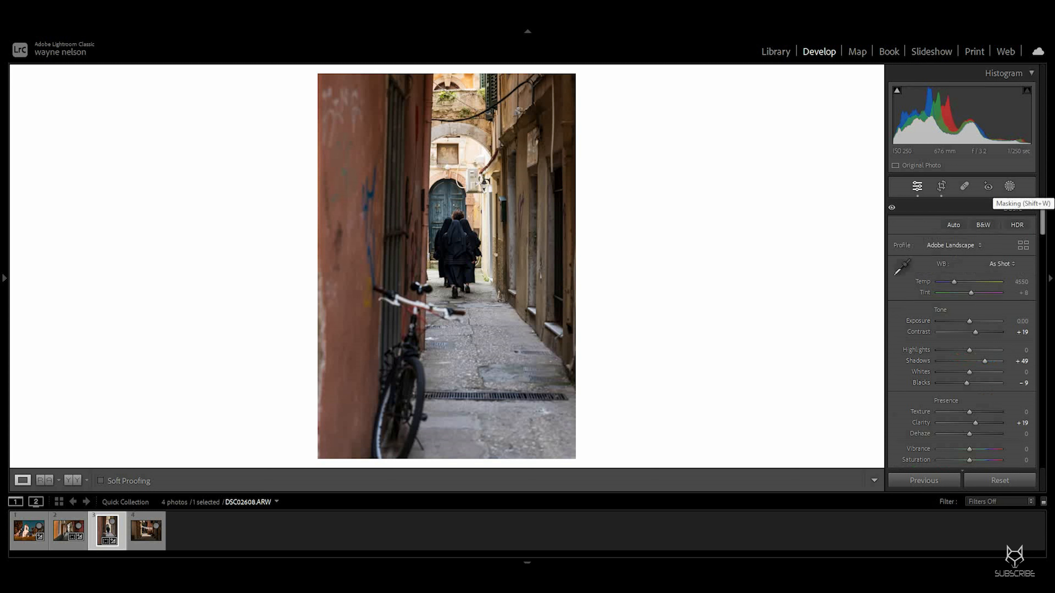
pyautogui.click(1009, 186)
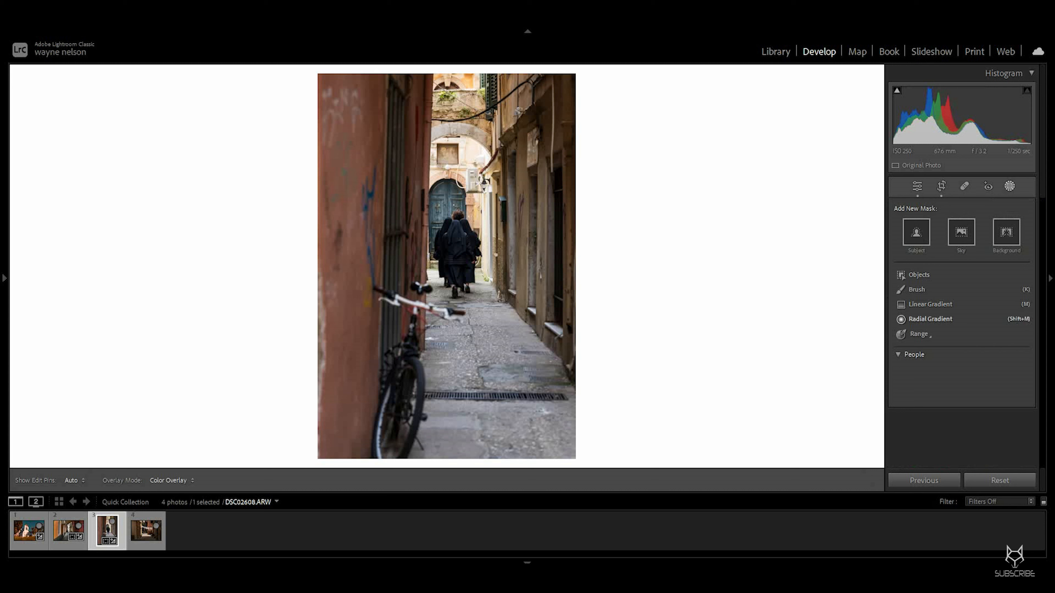
pyautogui.click(901, 274)
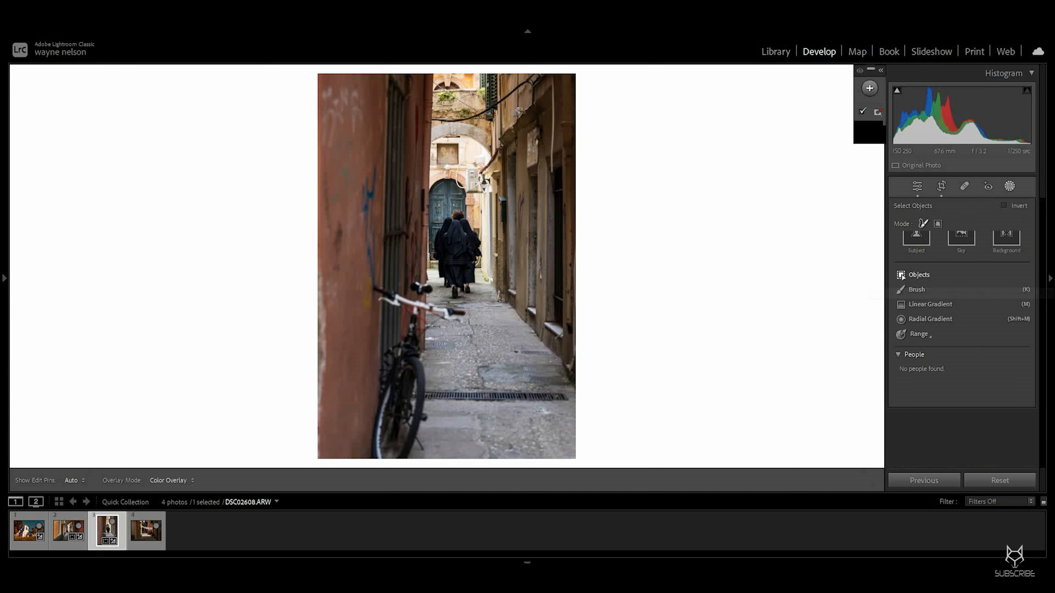
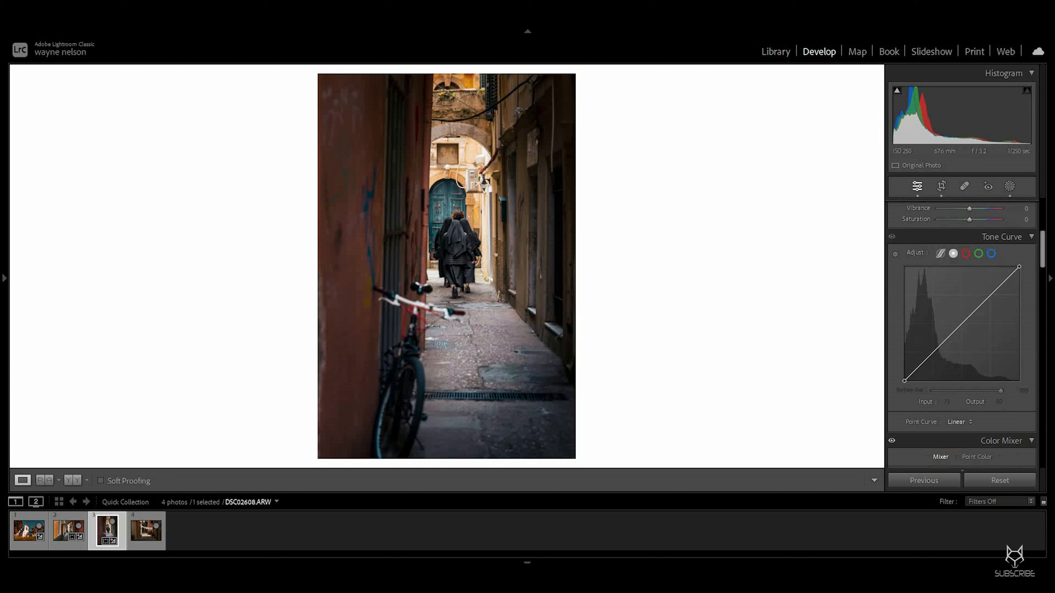
# Step: Shape the tone curve into a custom point curve by dragging up the upper midtones
pyautogui.moveTo(940, 345); pyautogui.dragTo(966, 321)
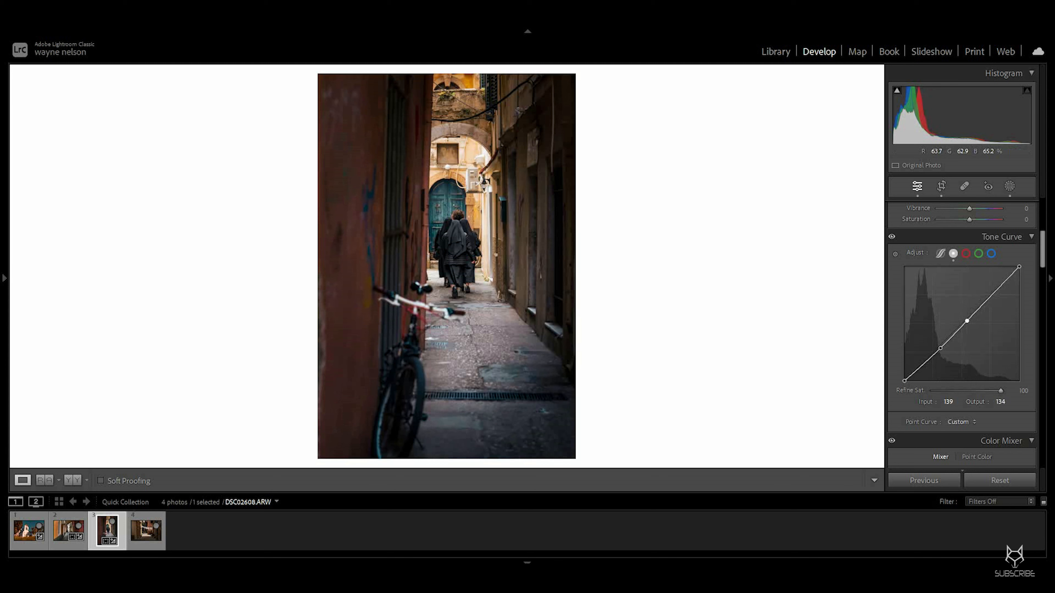
pyautogui.scroll(5, 961, 332)
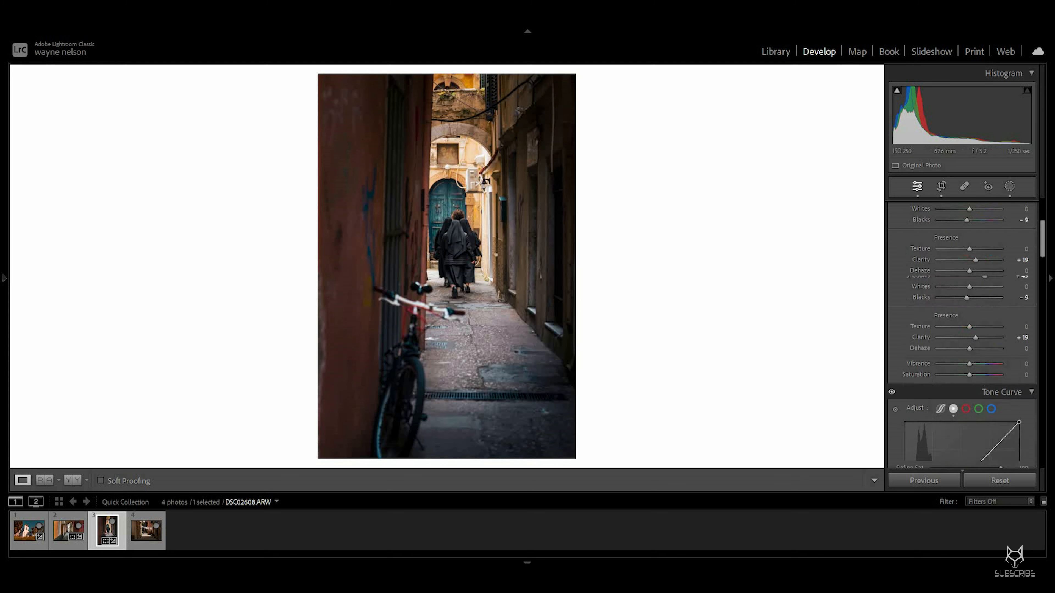
pyautogui.click(954, 238)
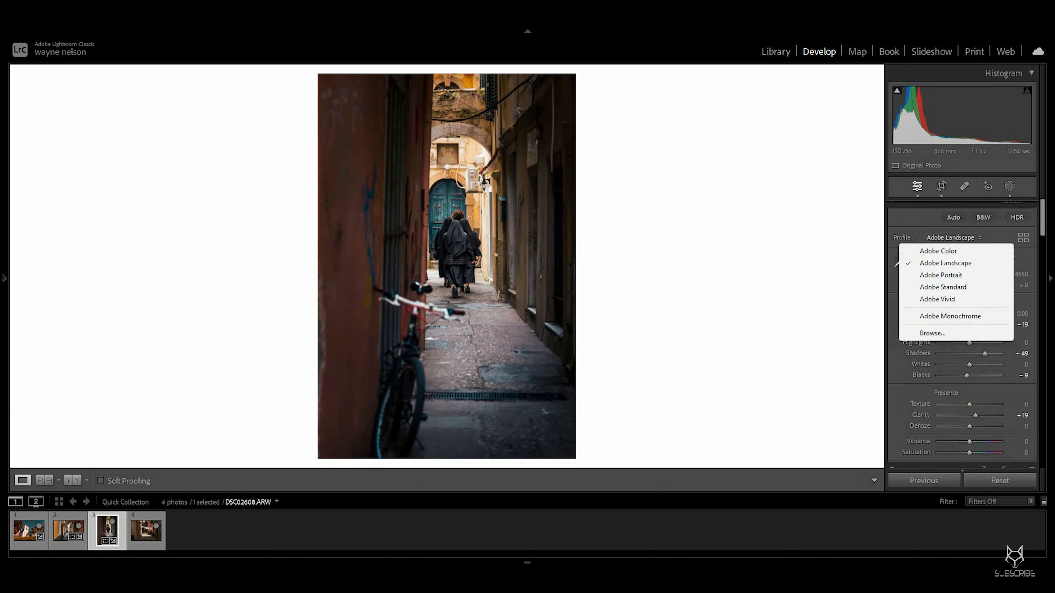
pyautogui.click(955, 316)
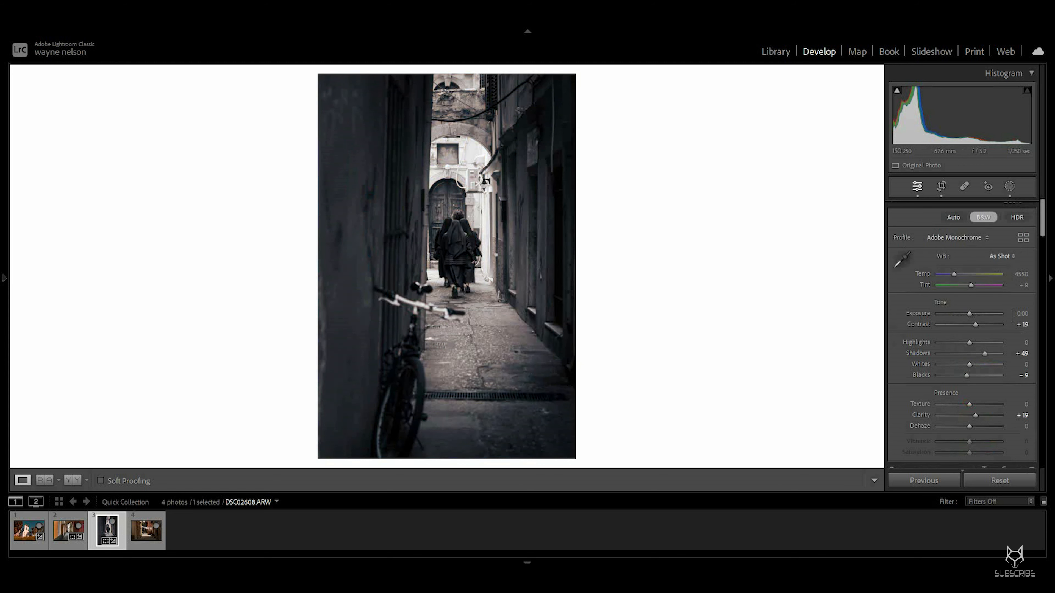
pyautogui.click(954, 237)
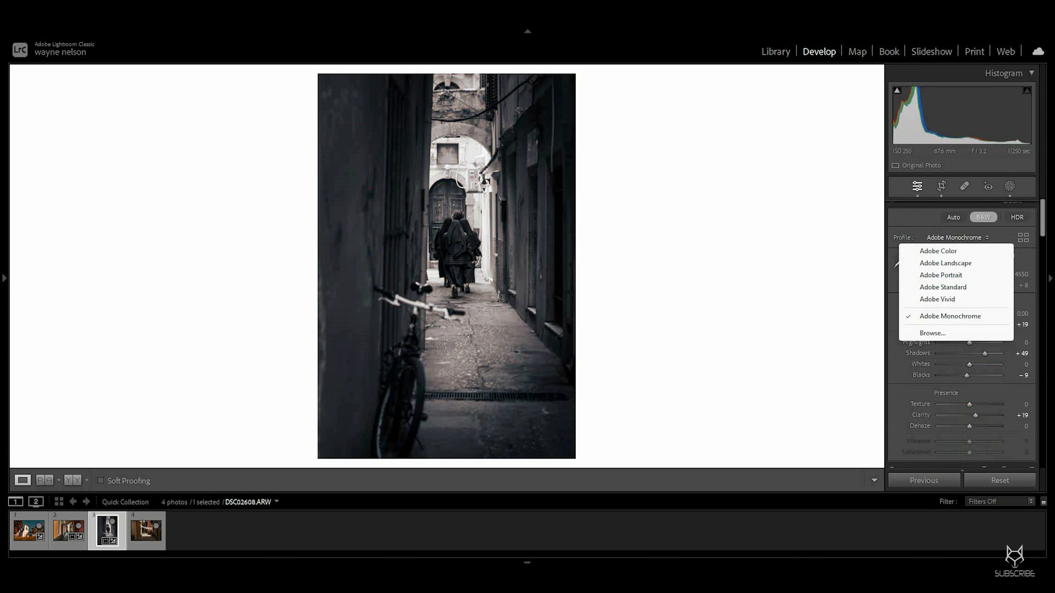
pyautogui.click(945, 262)
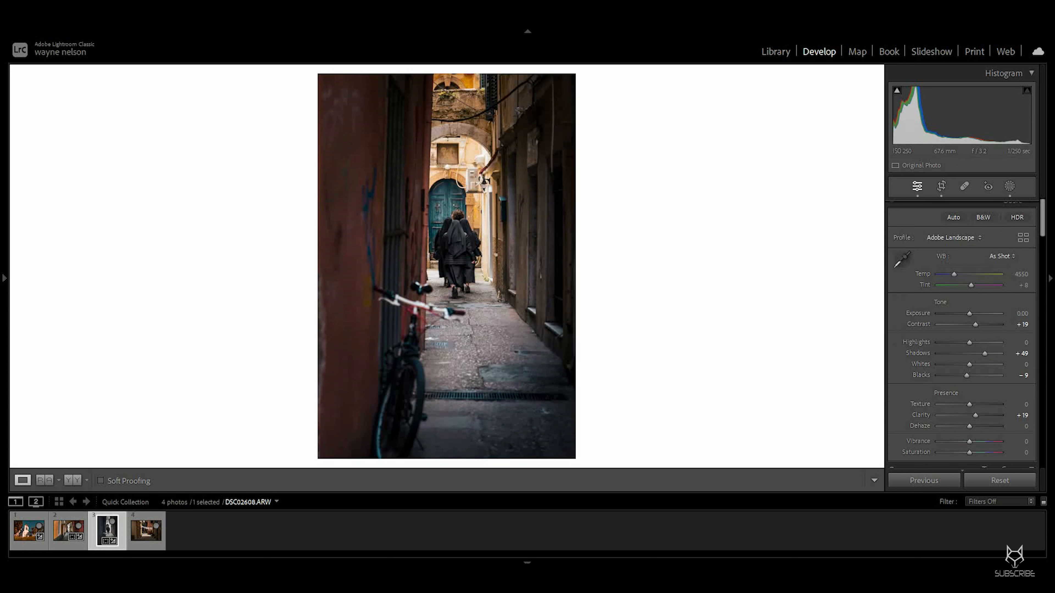
# Step: Open the alley photo for editing in Photoshop
pyautogui.scroll(-15, 961, 332)
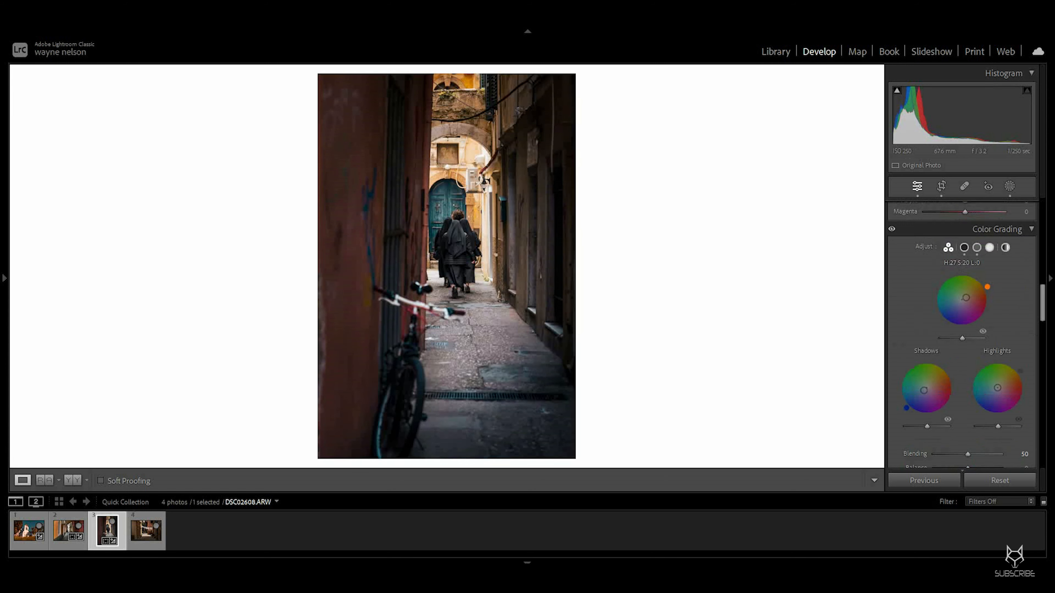
pyautogui.scroll(-6, 962, 333)
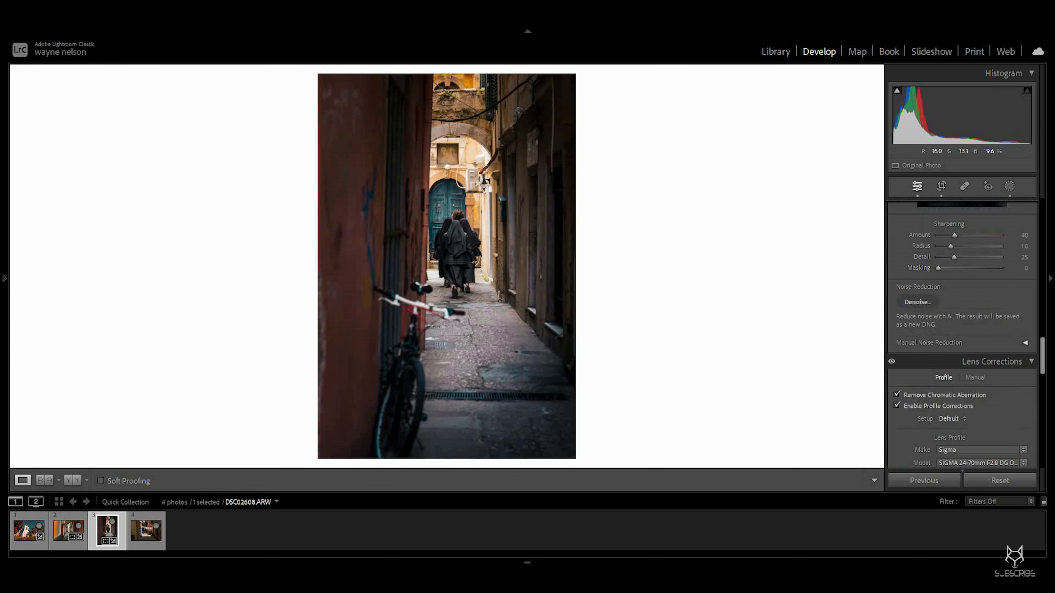
pyautogui.scroll(-8, 962, 332)
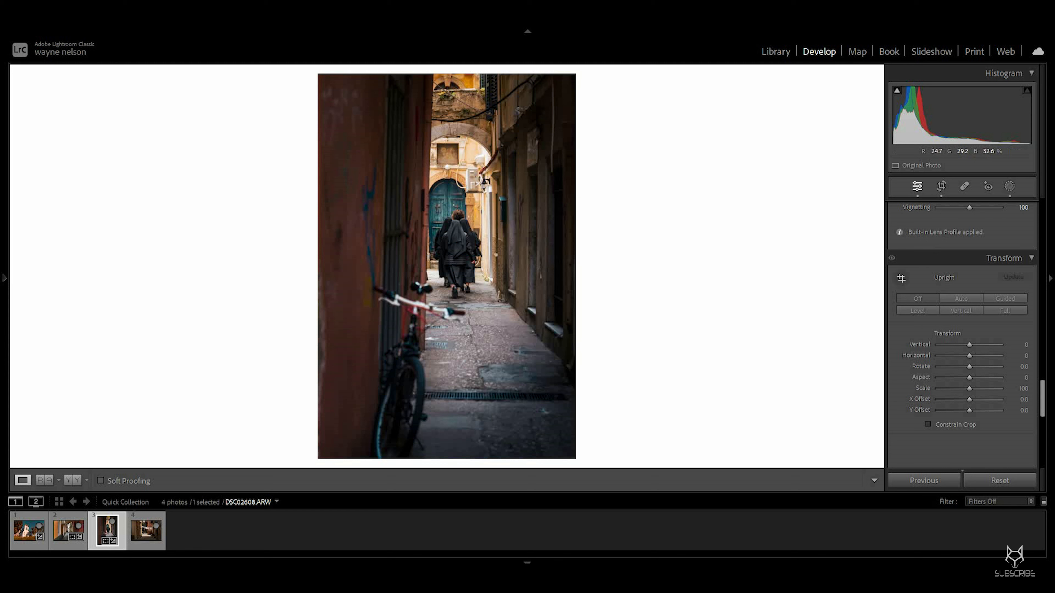
pyautogui.scroll(-5, 962, 332)
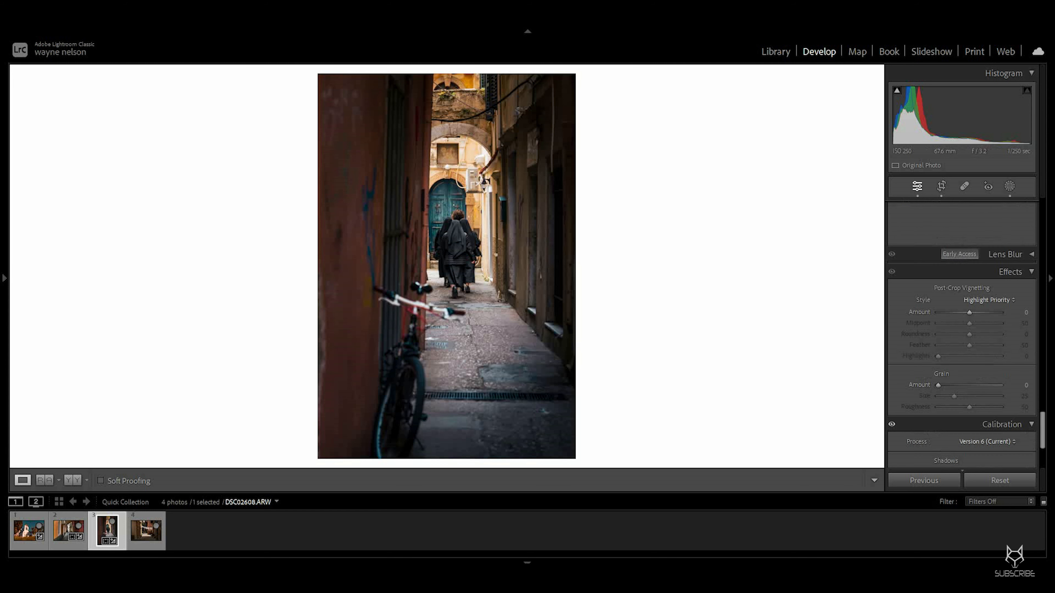
pyautogui.rightClick(480, 236)
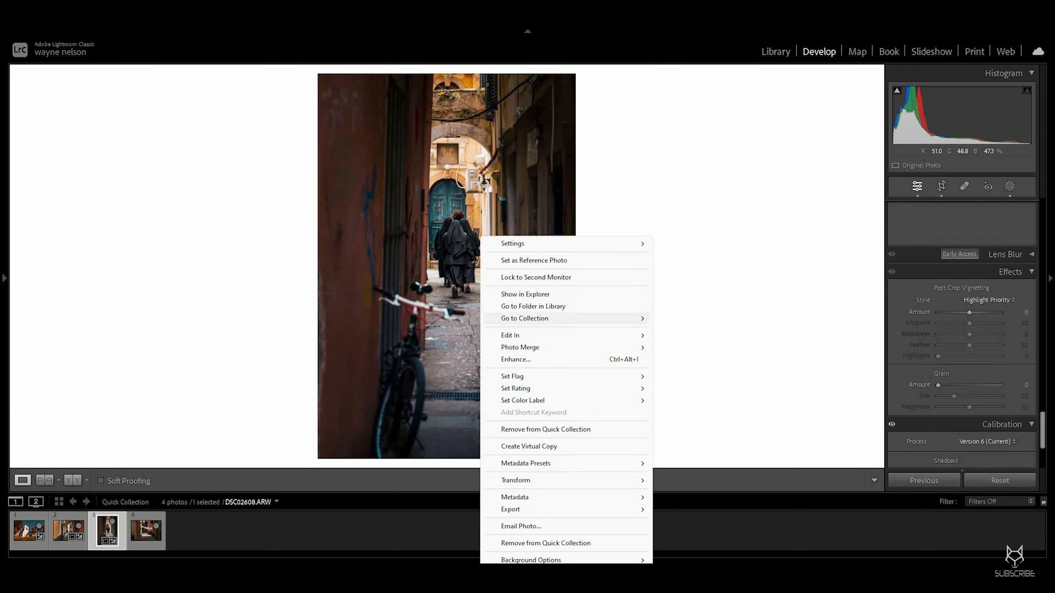
pyautogui.moveTo(564, 335)
pyautogui.click(706, 336)
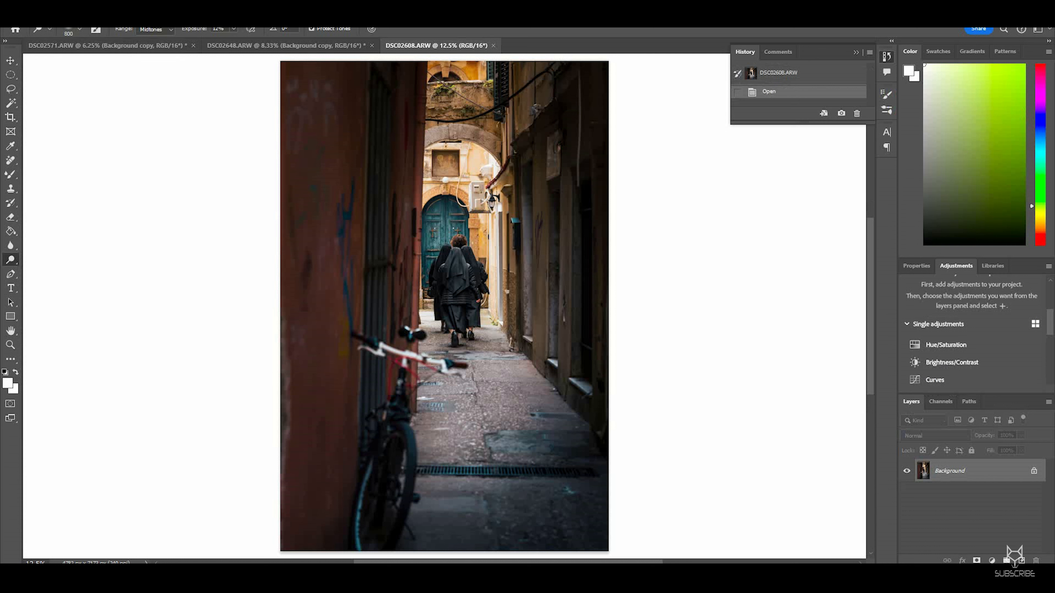
# Step: Apply Smart Sharpen to the photo with the amount set to 155%, checking the preview on the figures
pyautogui.click(149, 13)
pyautogui.moveTo(182, 214)
pyautogui.click(313, 245)
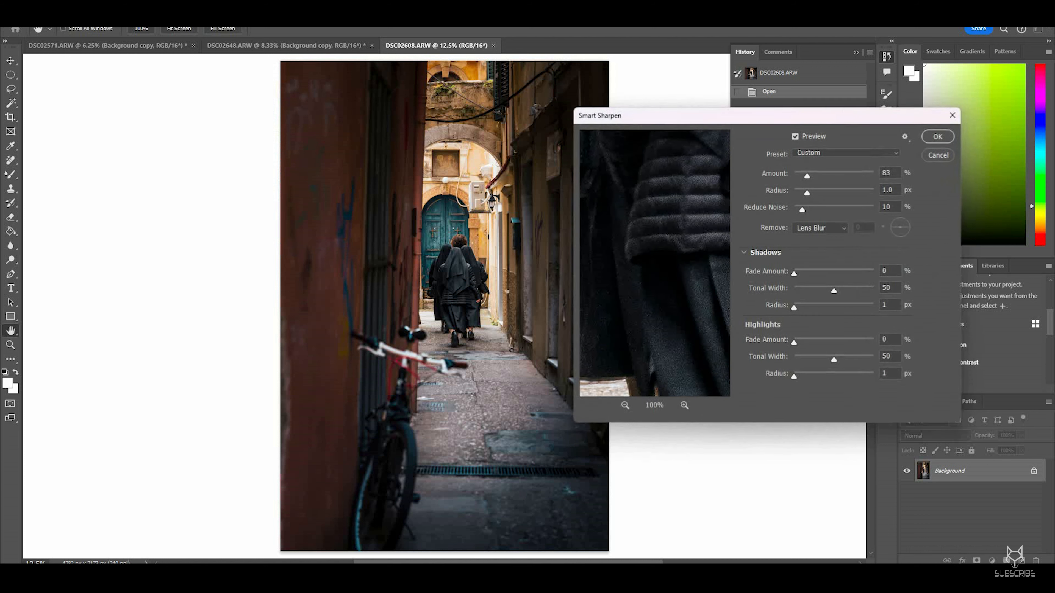
pyautogui.moveTo(664, 207); pyautogui.dragTo(635, 320)
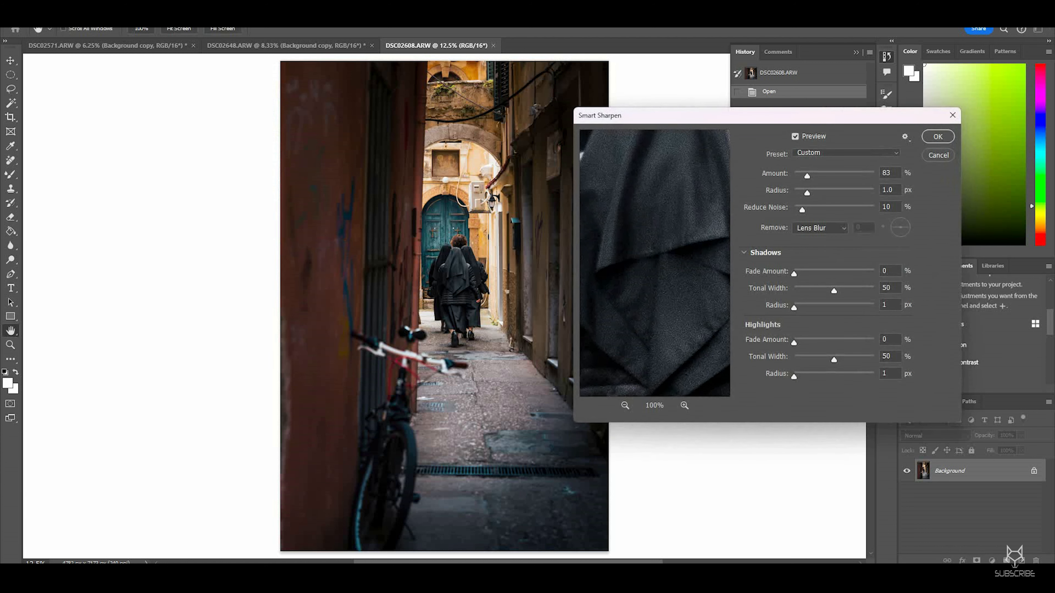
pyautogui.moveTo(693, 241); pyautogui.dragTo(615, 282)
pyautogui.moveTo(639, 237); pyautogui.dragTo(591, 161)
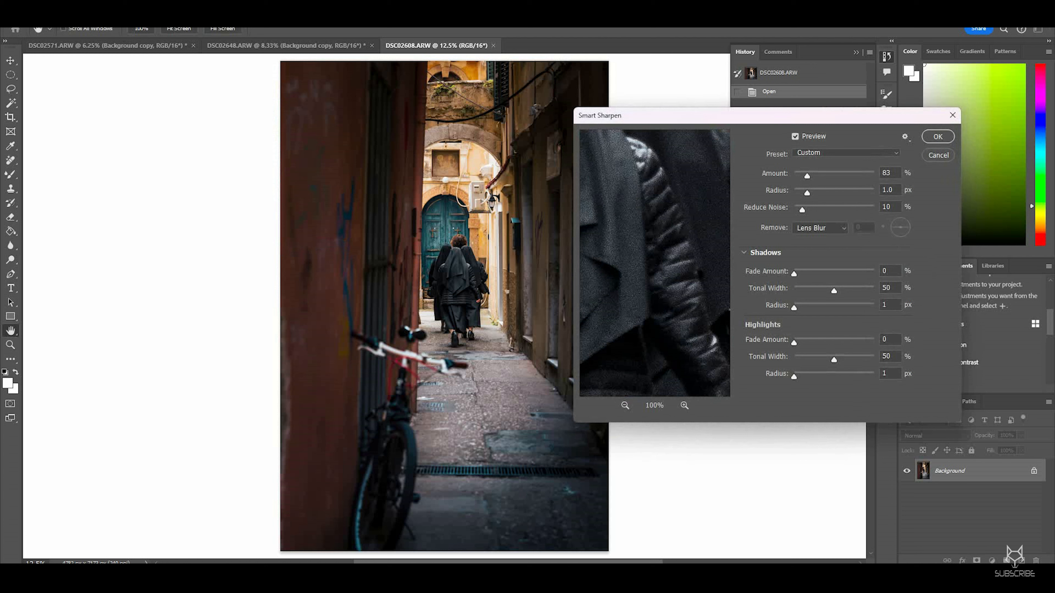
pyautogui.moveTo(807, 176); pyautogui.dragTo(819, 176)
pyautogui.moveTo(635, 241); pyautogui.dragTo(680, 287)
pyautogui.moveTo(672, 224); pyautogui.dragTo(598, 278)
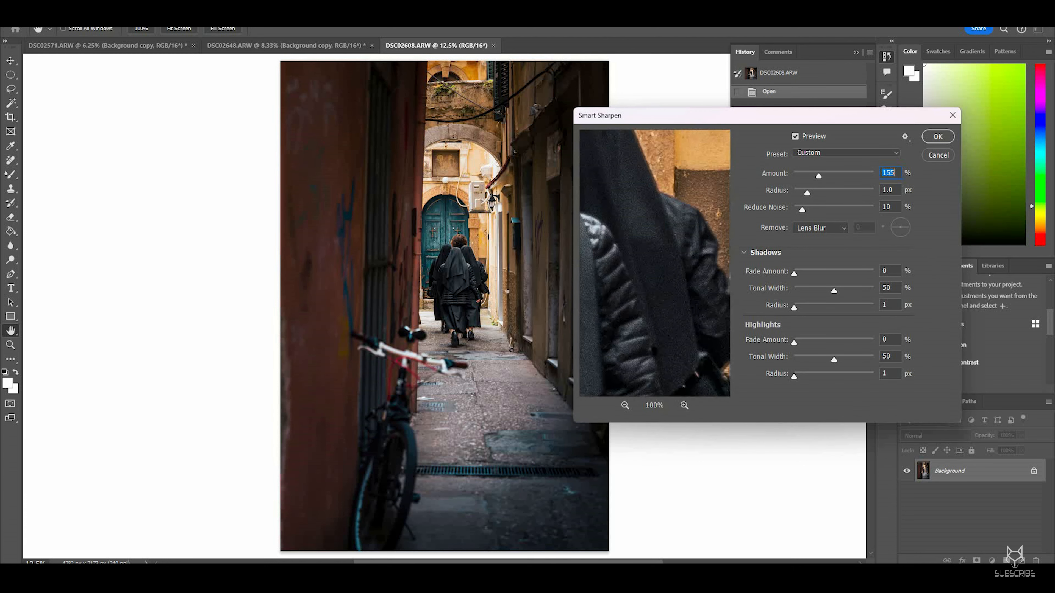
pyautogui.moveTo(644, 225); pyautogui.dragTo(660, 259)
pyautogui.moveTo(584, 170); pyautogui.dragTo(641, 113)
pyautogui.click(937, 136)
pyautogui.press('o')
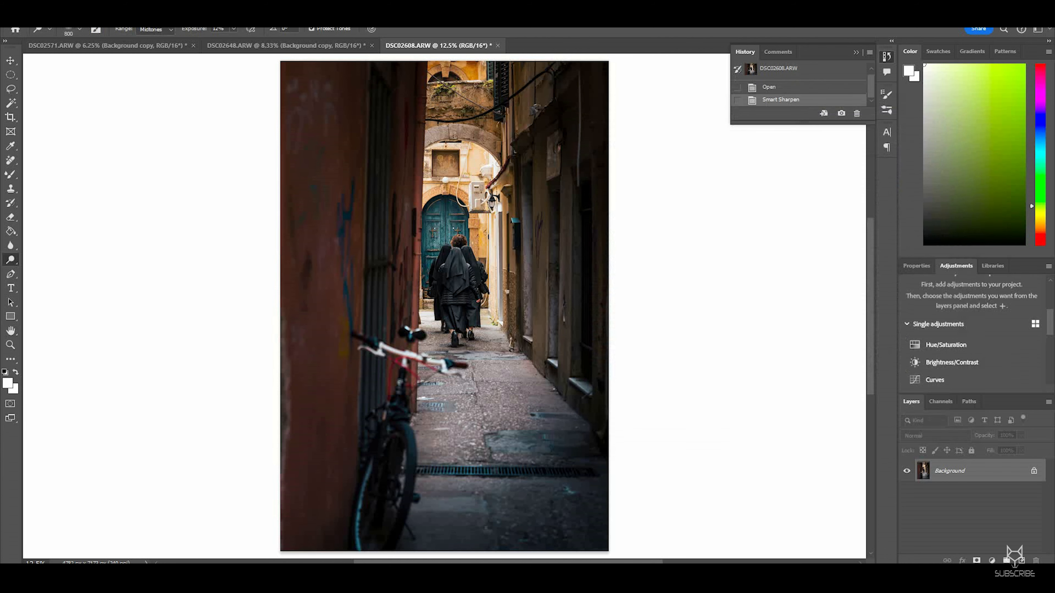
# Step: Open Levels and raise the blue channel's black input to 8
pyautogui.click(60, 13)
pyautogui.moveTo(83, 40)
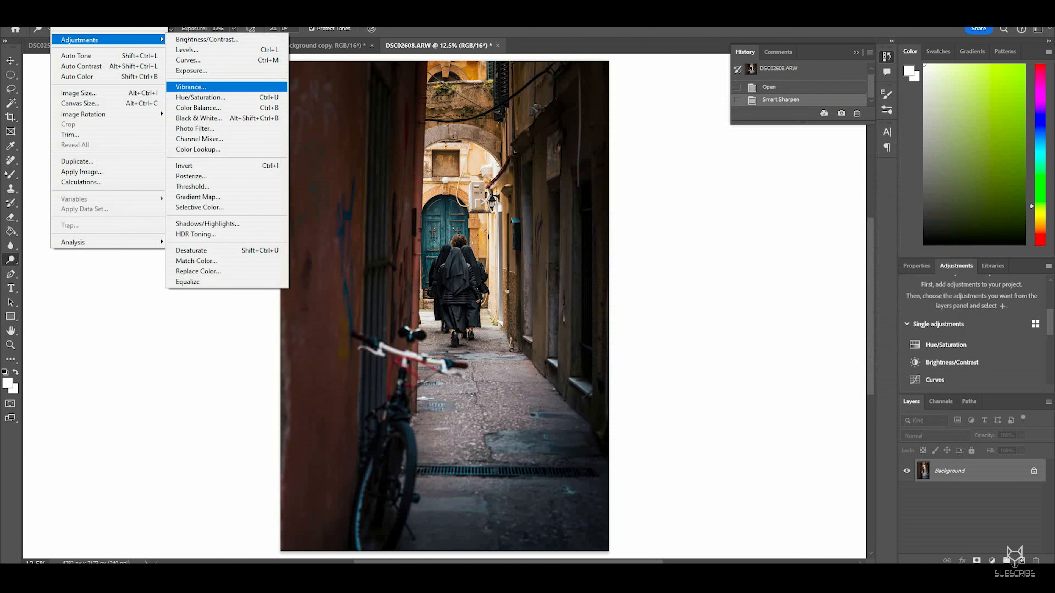
pyautogui.click(186, 49)
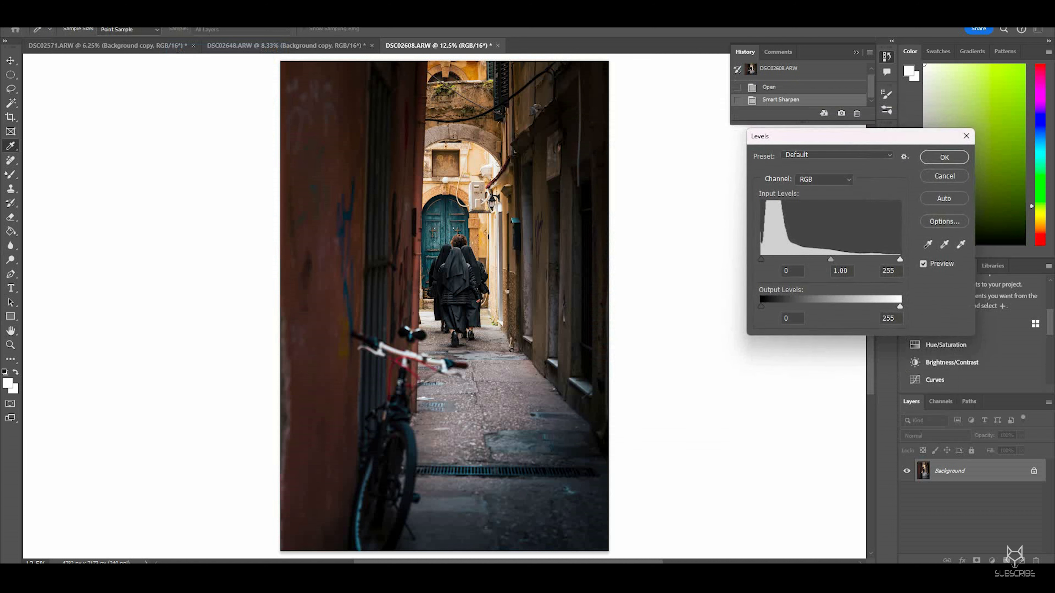
pyautogui.click(823, 179)
pyautogui.click(822, 219)
pyautogui.moveTo(760, 260); pyautogui.dragTo(763, 259)
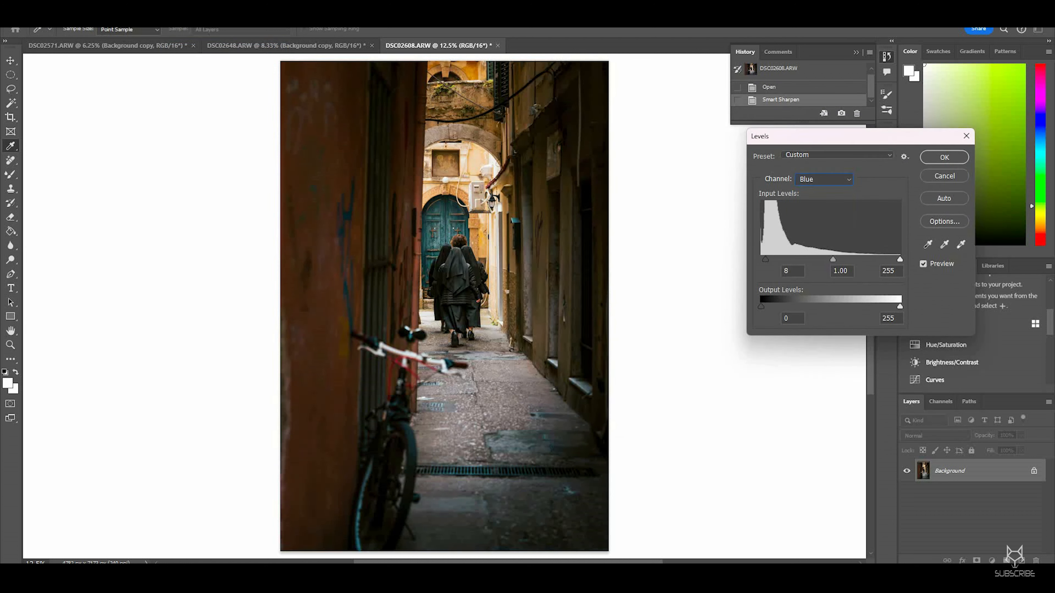
pyautogui.press('Tab')
pyautogui.moveTo(831, 259); pyautogui.dragTo(834, 259)
pyautogui.click(840, 271)
pyautogui.moveTo(900, 259)
pyautogui.mouseDown()
pyautogui.moveTo(888, 259)
pyautogui.moveTo(900, 260)
pyautogui.mouseUp()
# Step: Raise the green channel's black input level to about 3 in Levels
pyautogui.click(824, 179)
pyautogui.click(814, 209)
pyautogui.moveTo(830, 259); pyautogui.dragTo(832, 259)
pyautogui.click(761, 259)
pyautogui.write('3')
pyautogui.press('Up')
# Step: Set the red channel's midtone level to 0.97, compare with the preview, and apply Levels
pyautogui.click(823, 180)
pyautogui.click(818, 199)
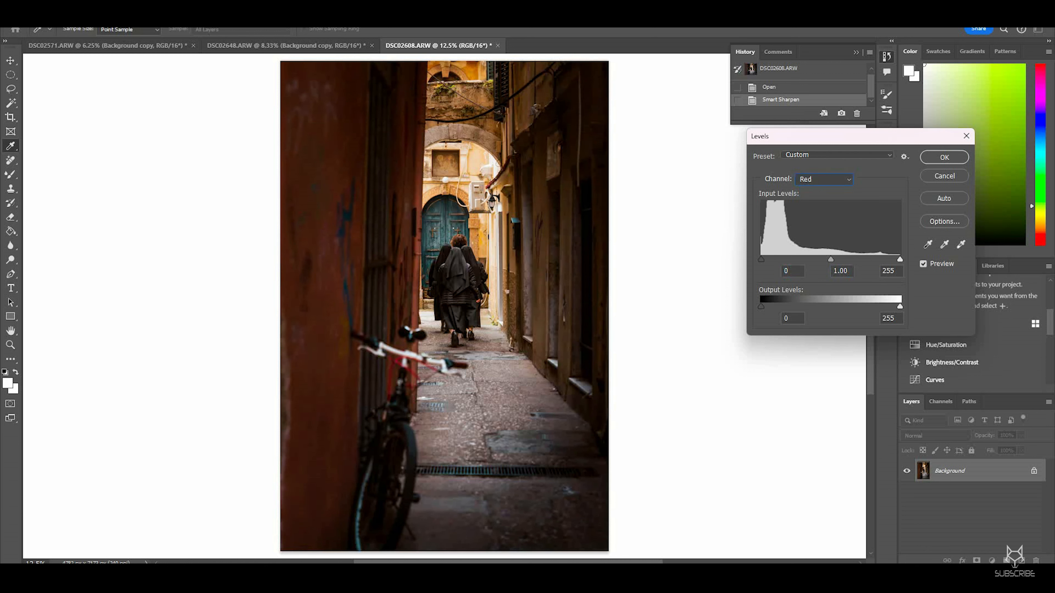
pyautogui.press('Up')
pyautogui.press('Up')
pyautogui.press('Up')
pyautogui.press('Up')
pyautogui.press('Down')
pyautogui.press('Down')
pyautogui.press('Down')
pyautogui.click(923, 263)
pyautogui.click(923, 263)
pyautogui.click(923, 263)
pyautogui.click(922, 264)
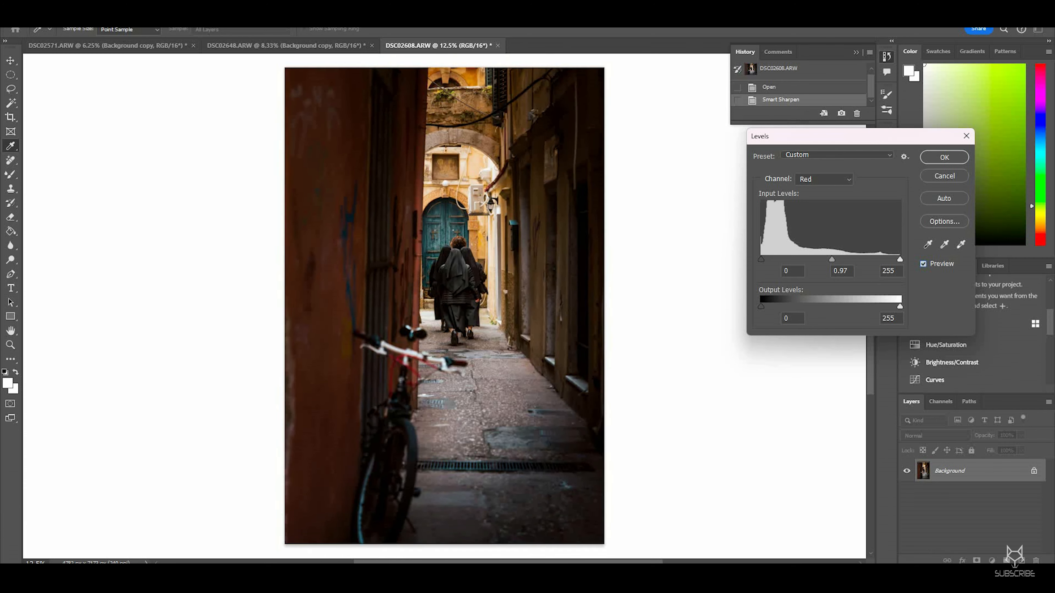
pyautogui.hotkey('ctrl', '-')
pyautogui.press('Return')
pyautogui.press('o')
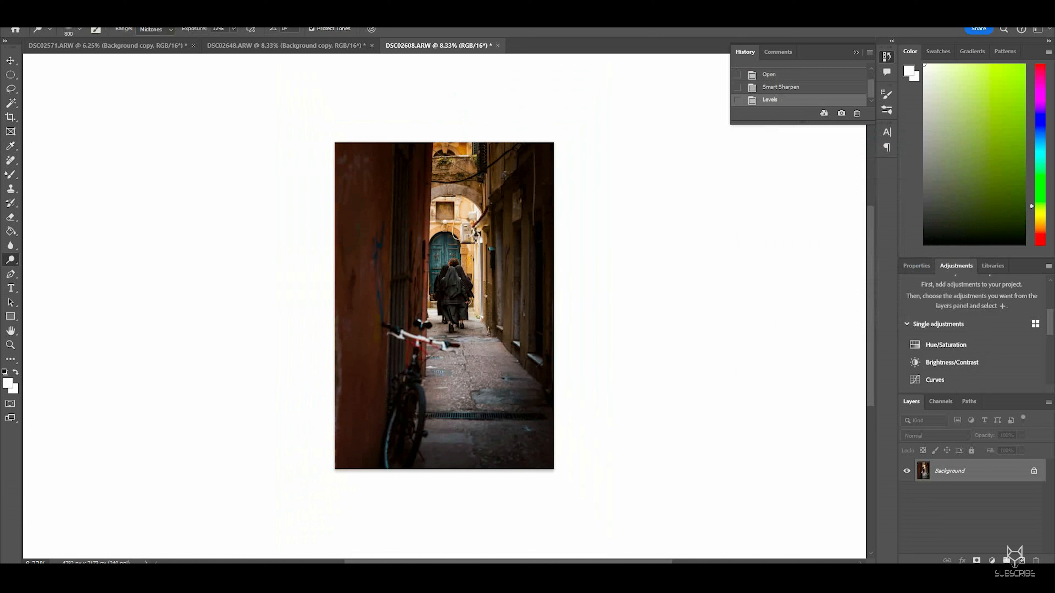
# Step: Duplicate the layer and lighten the archway behind the figures with the Dodge tool
pyautogui.hotkey('ctrl', 'j')
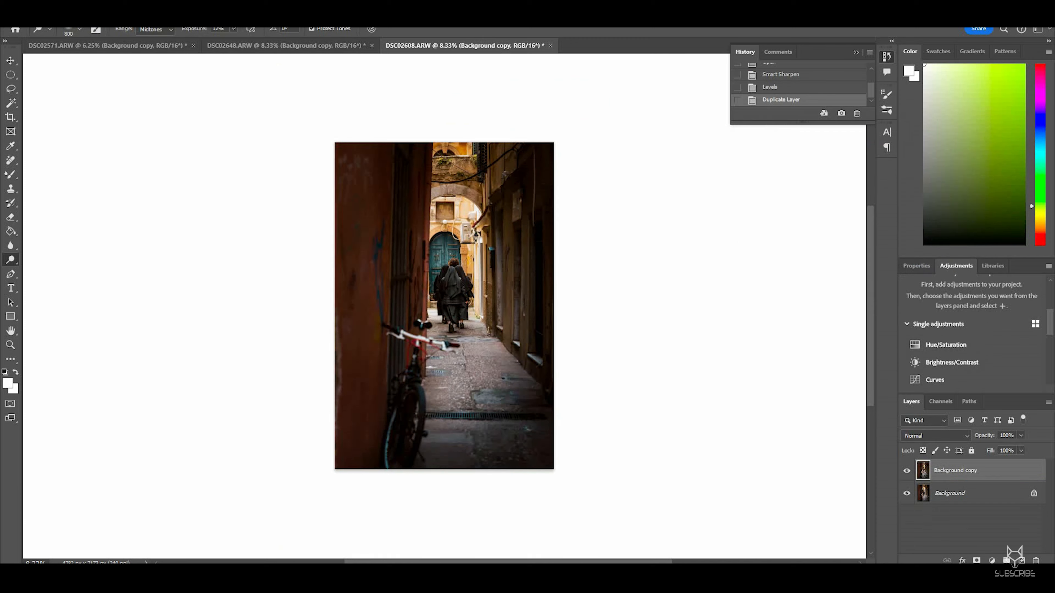
pyautogui.hotkey('ctrl', '+')
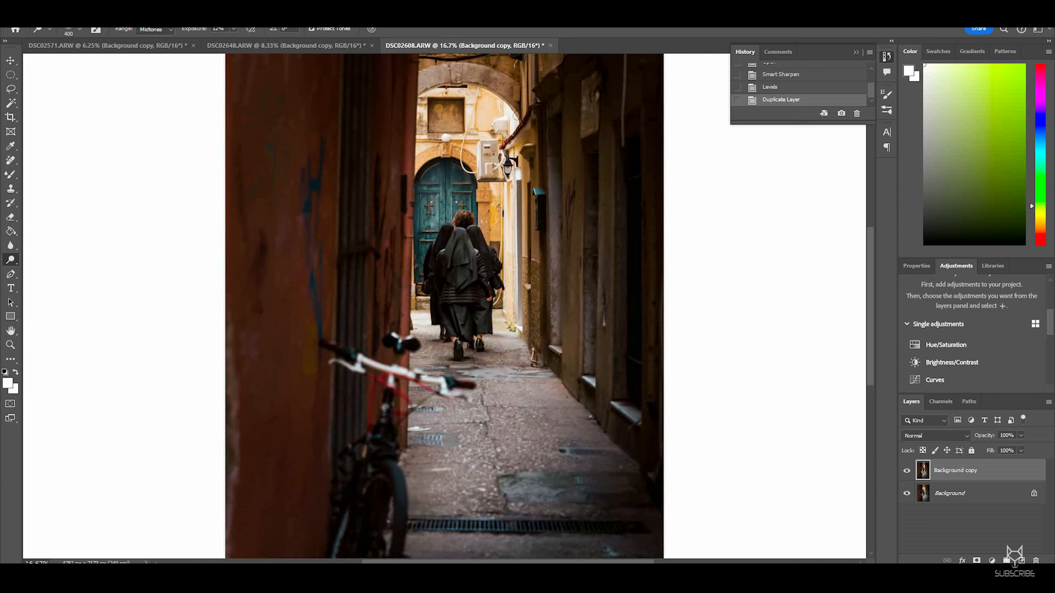
pyautogui.click(516, 116)
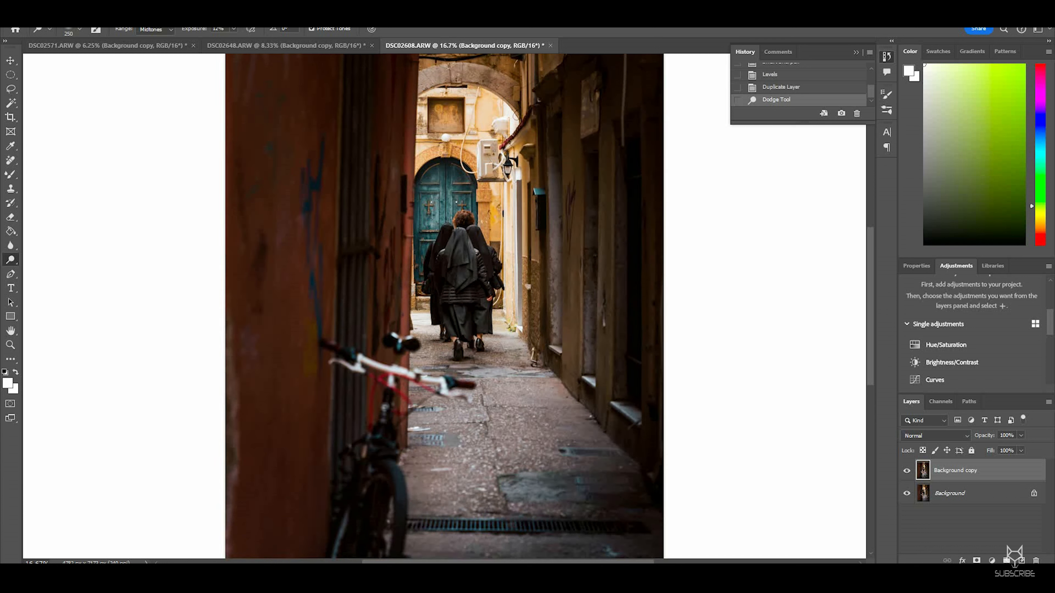
pyautogui.click(516, 115)
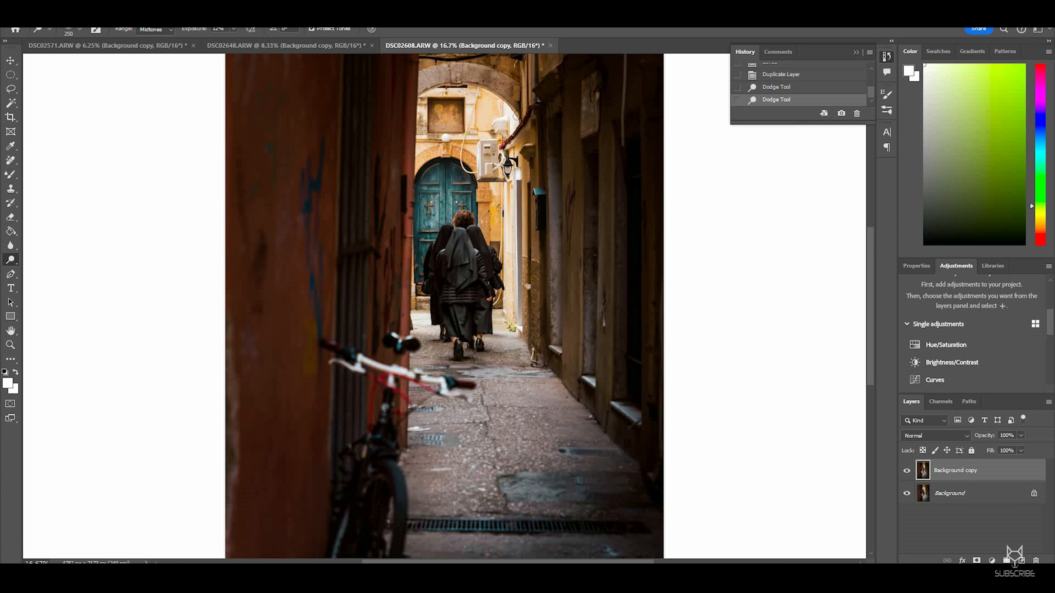
pyautogui.click(517, 116)
pyautogui.click(516, 116)
pyautogui.hotkey('ctrl', '-')
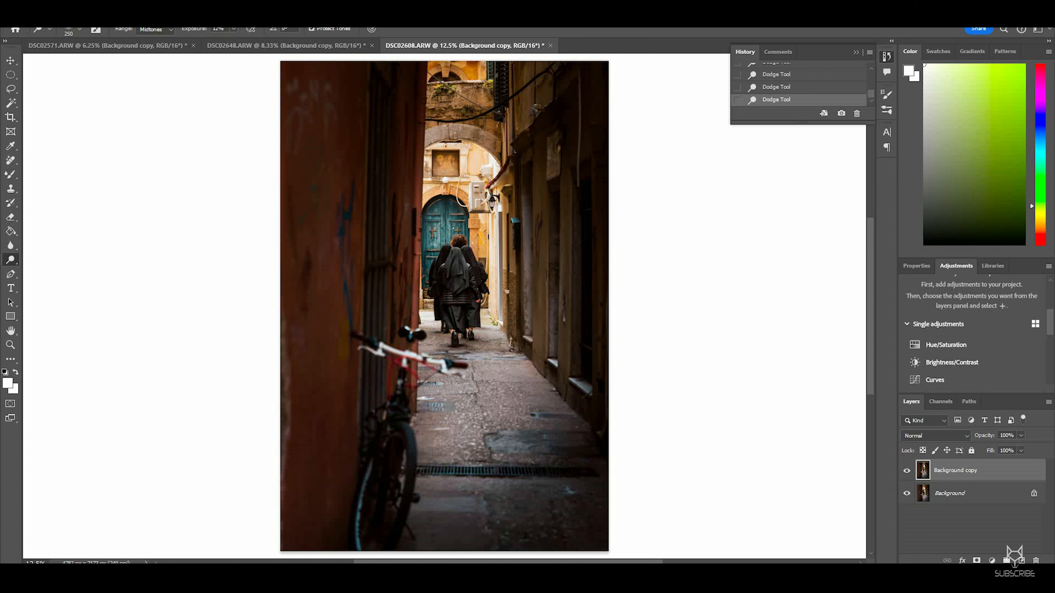
# Step: Toggle the duplicate layer's visibility to compare the dodged version with the original
pyautogui.click(906, 471)
pyautogui.click(907, 471)
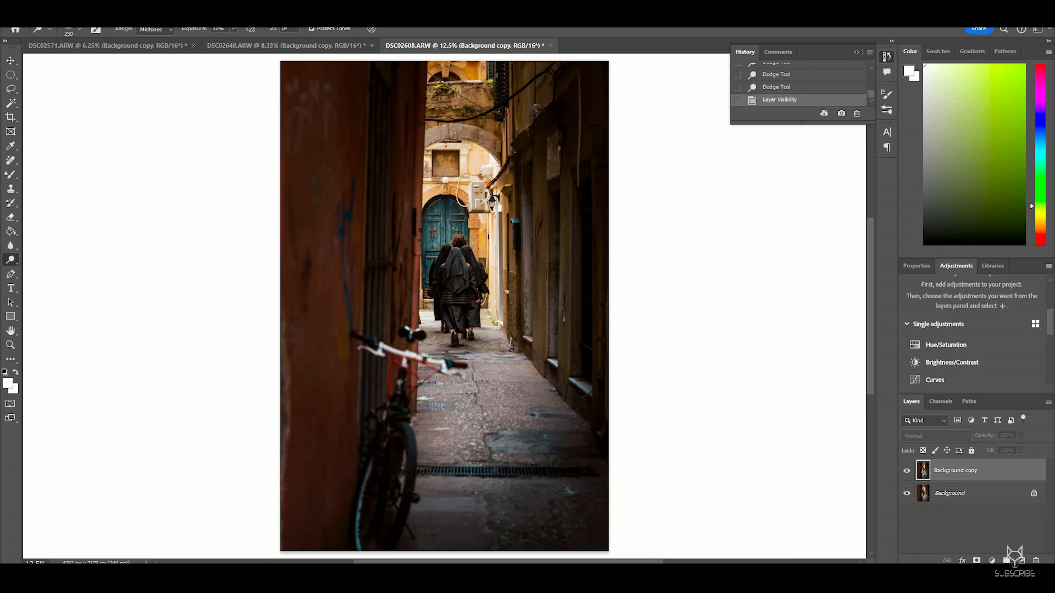
pyautogui.click(906, 471)
pyautogui.click(906, 470)
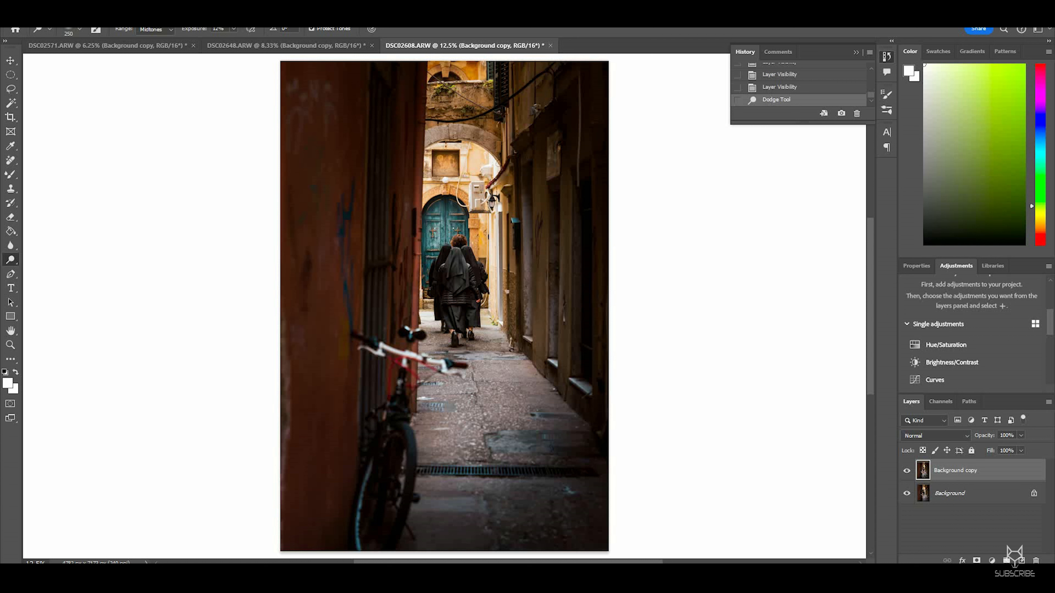
# Step: Dodge the walking figures once more and toggle the duplicate layer to compare
pyautogui.click(457, 269)
pyautogui.click(906, 470)
pyautogui.click(907, 470)
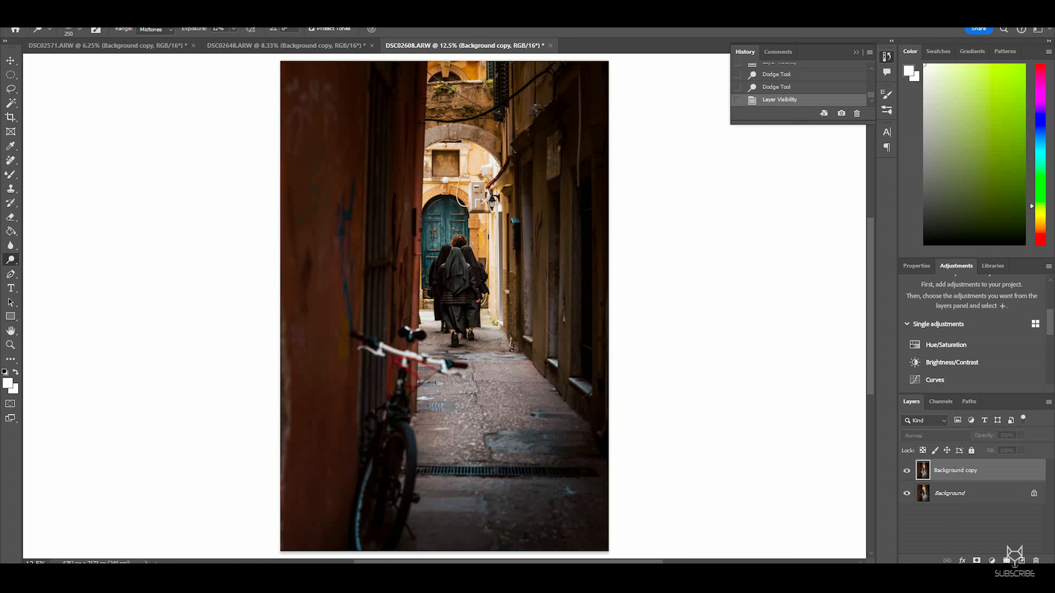
pyautogui.hotkey('ctrl', '-')
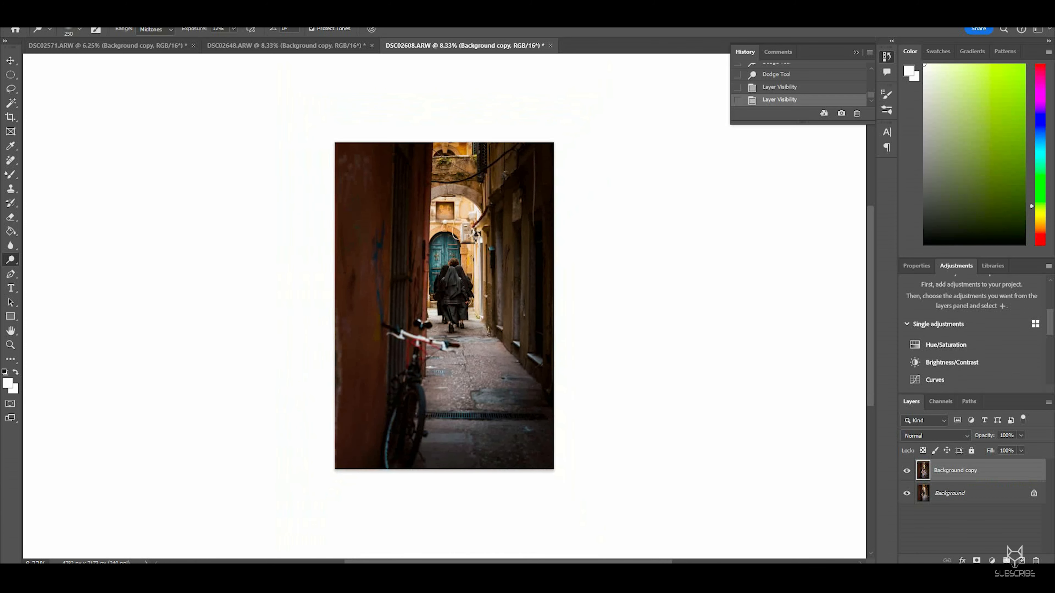
pyautogui.click(907, 471)
pyautogui.click(906, 471)
# Step: Duplicate the layer and open the Black & White adjustment on the new copy
pyautogui.hotkey('ctrl', 'j')
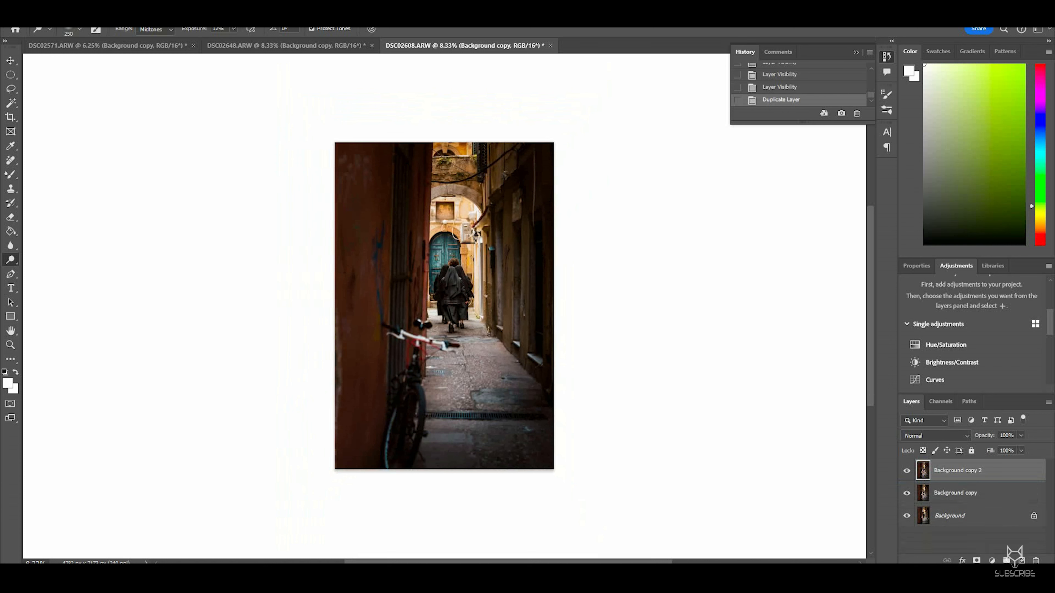
pyautogui.click(59, 14)
pyautogui.moveTo(83, 39)
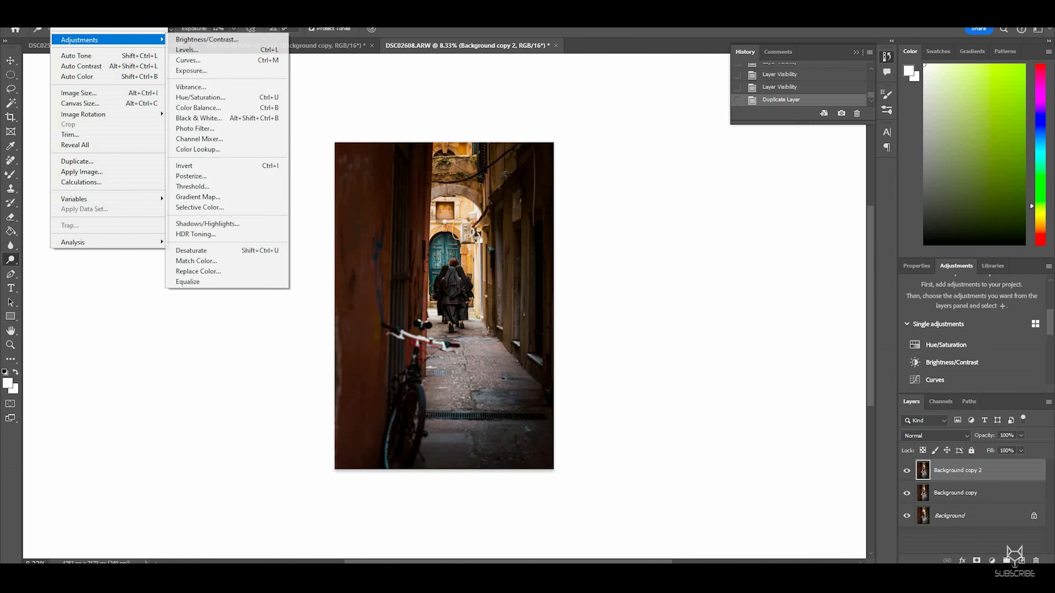
pyautogui.click(200, 118)
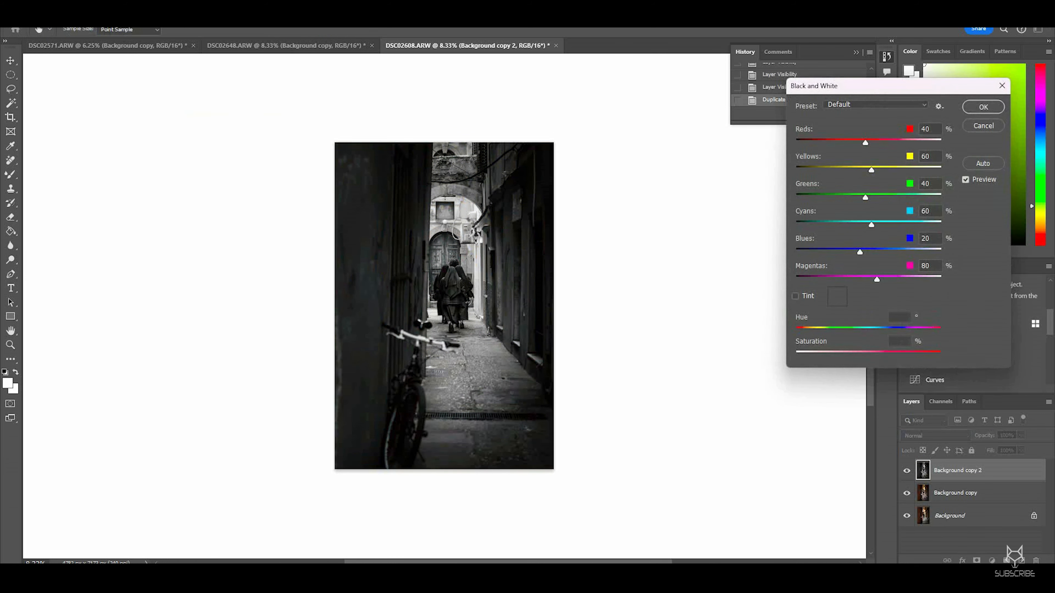
# Step: Try the Blue Filter, Darker, Green Filter and High Contrast Blue Filter presets, zooming in to inspect the conversion
pyautogui.click(875, 104)
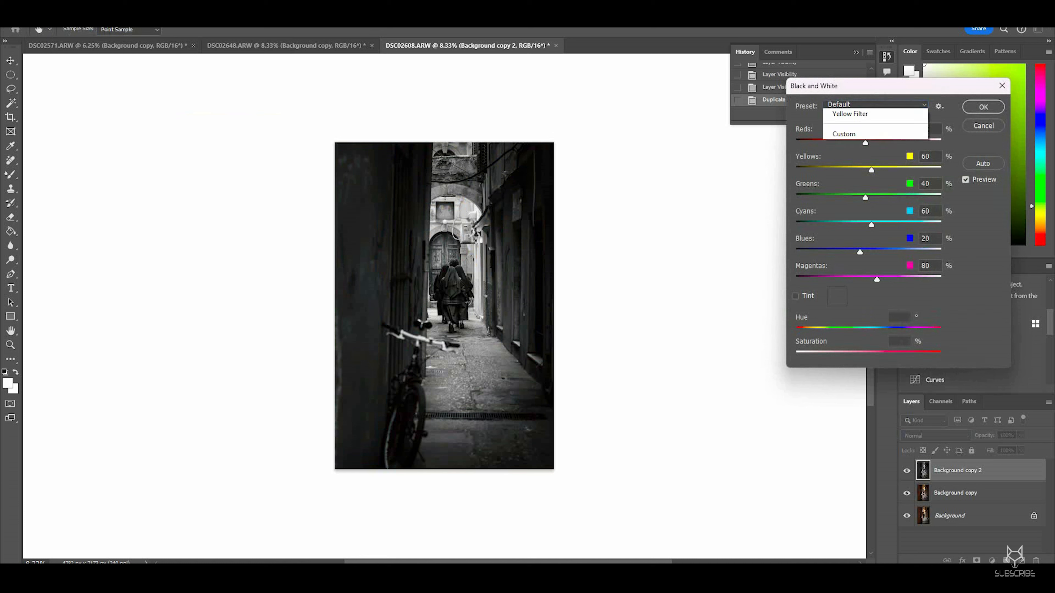
pyautogui.click(855, 135)
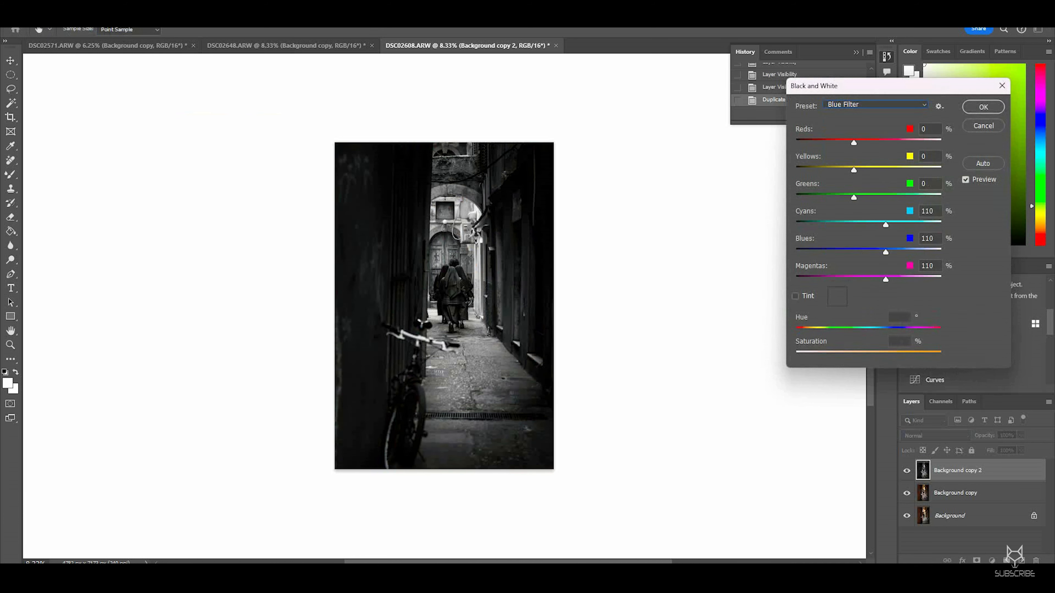
pyautogui.click(875, 105)
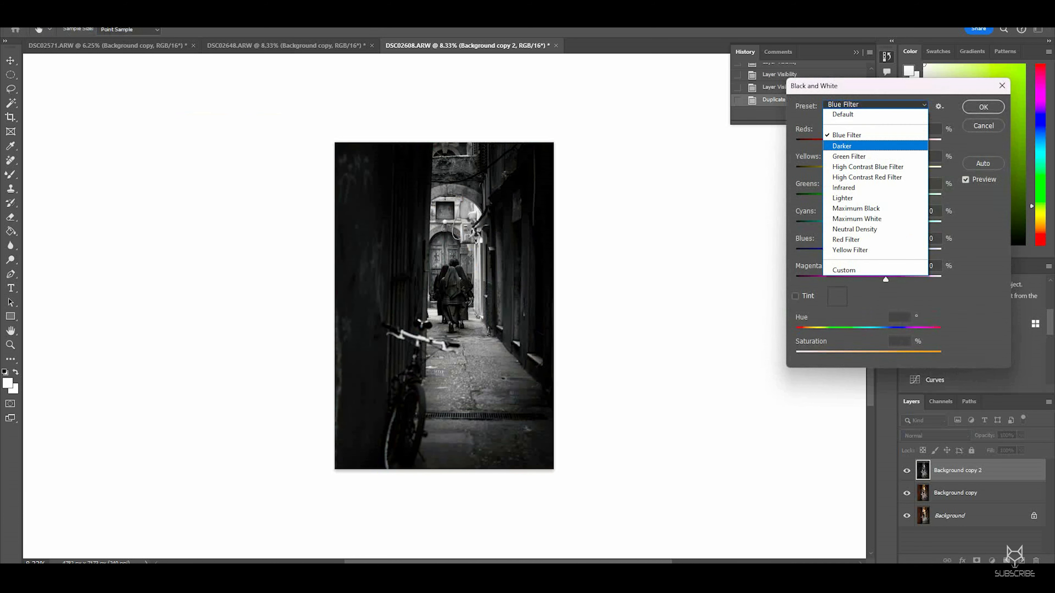
pyautogui.click(847, 146)
pyautogui.click(875, 104)
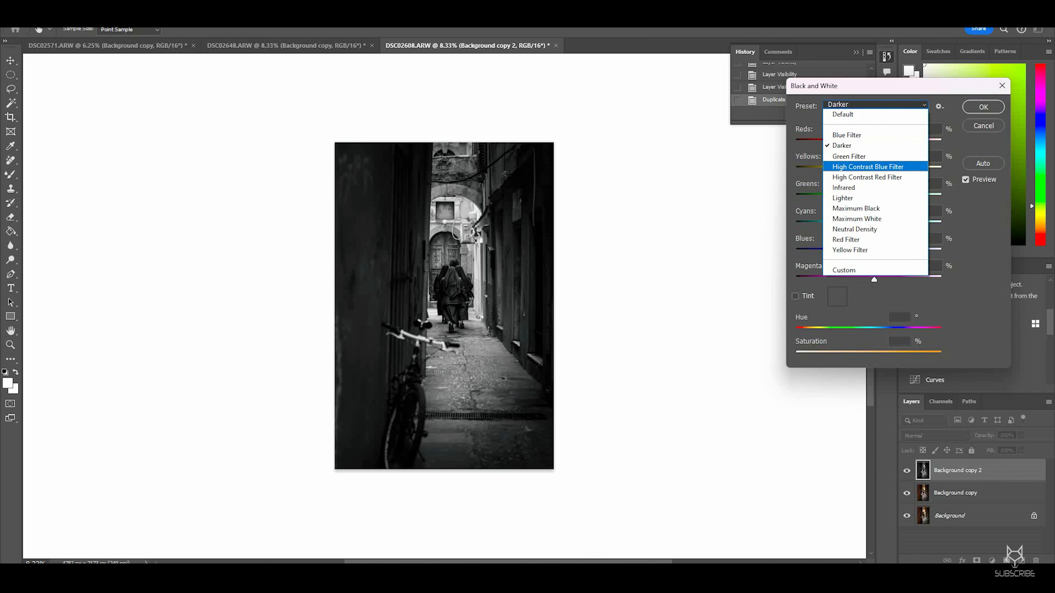
pyautogui.click(847, 157)
pyautogui.click(875, 104)
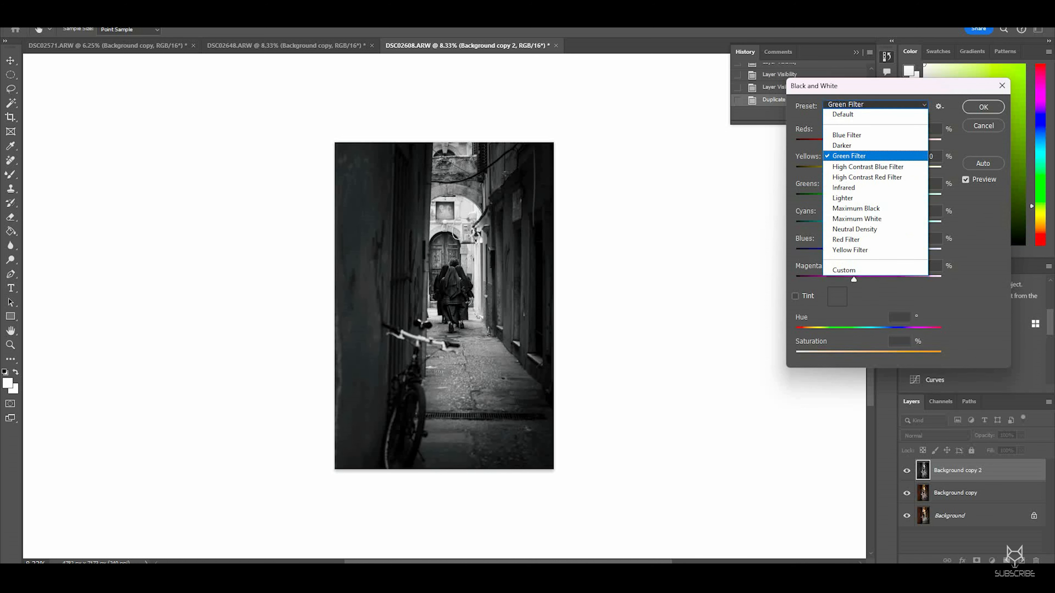
pyautogui.click(847, 169)
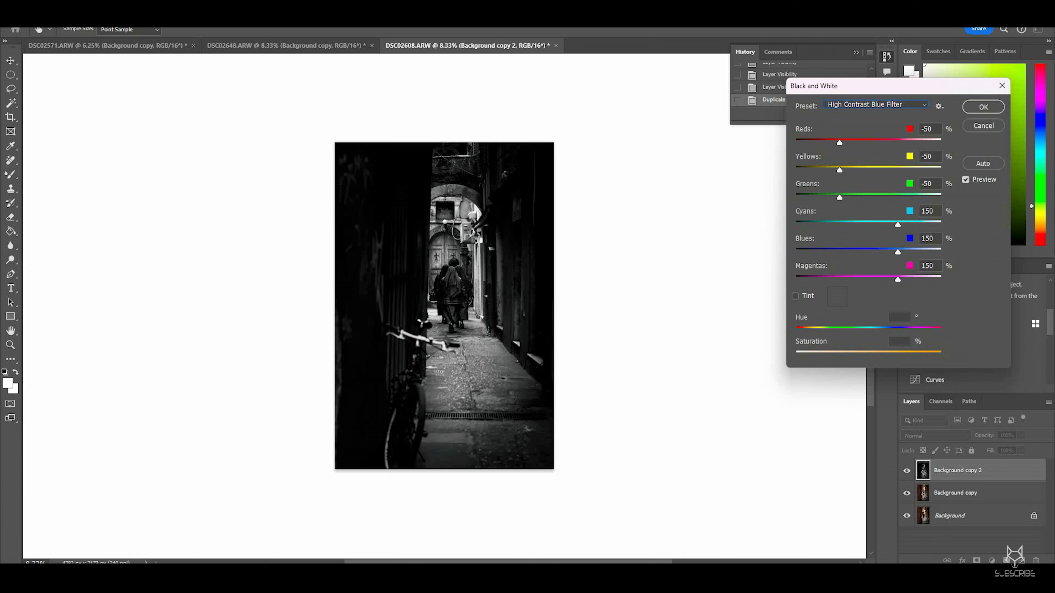
pyautogui.hotkey('ctrl', '+')
pyautogui.hotkey('ctrl', '+')
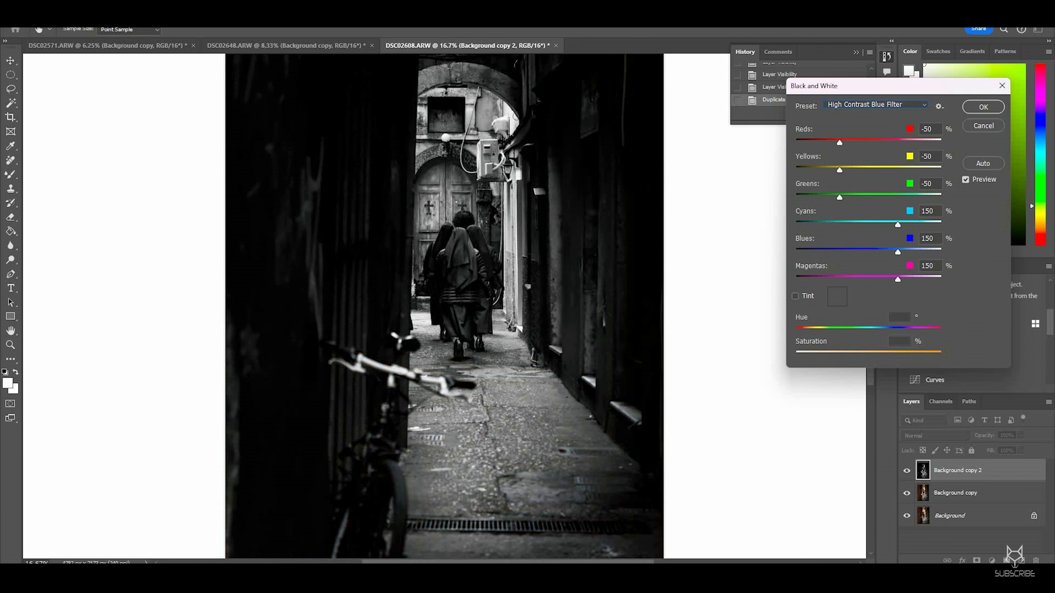
pyautogui.hotkey('ctrl', '-')
pyautogui.hotkey('ctrl', '-')
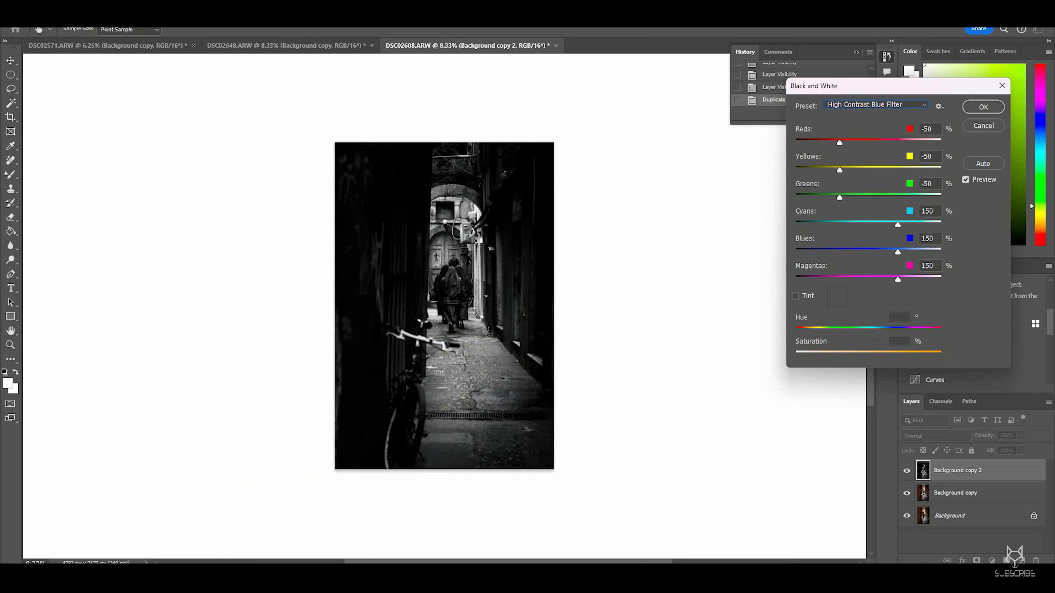
# Step: Try the High Contrast Red Filter, Infrared, Lighter, Maximum Black, Maximum White, Neutral Density, Red Filter and Yellow Filter presets
pyautogui.click(876, 104)
pyautogui.click(868, 178)
pyautogui.click(876, 105)
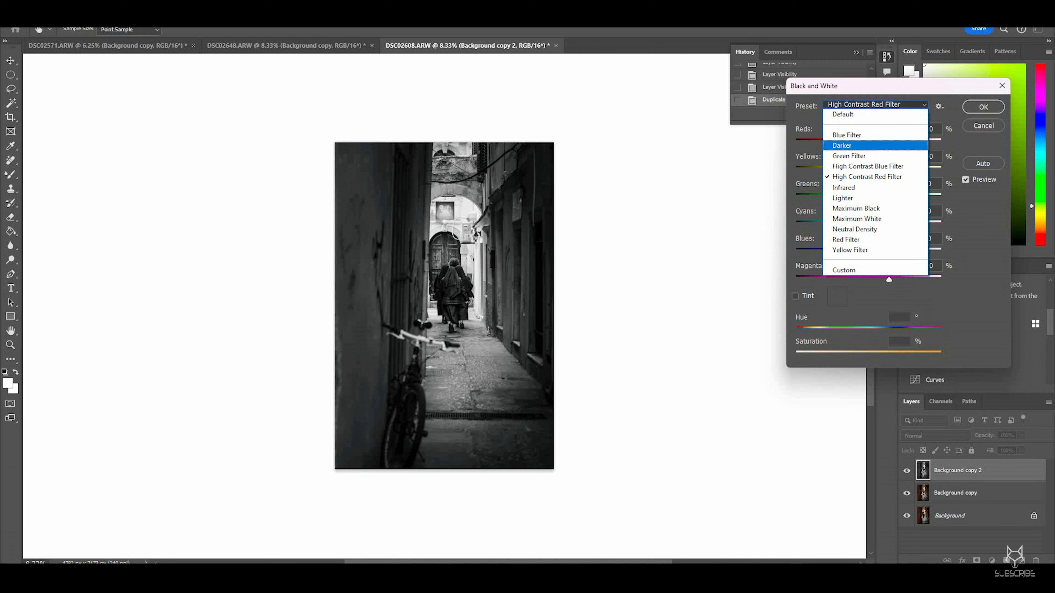
pyautogui.click(868, 187)
pyautogui.click(877, 104)
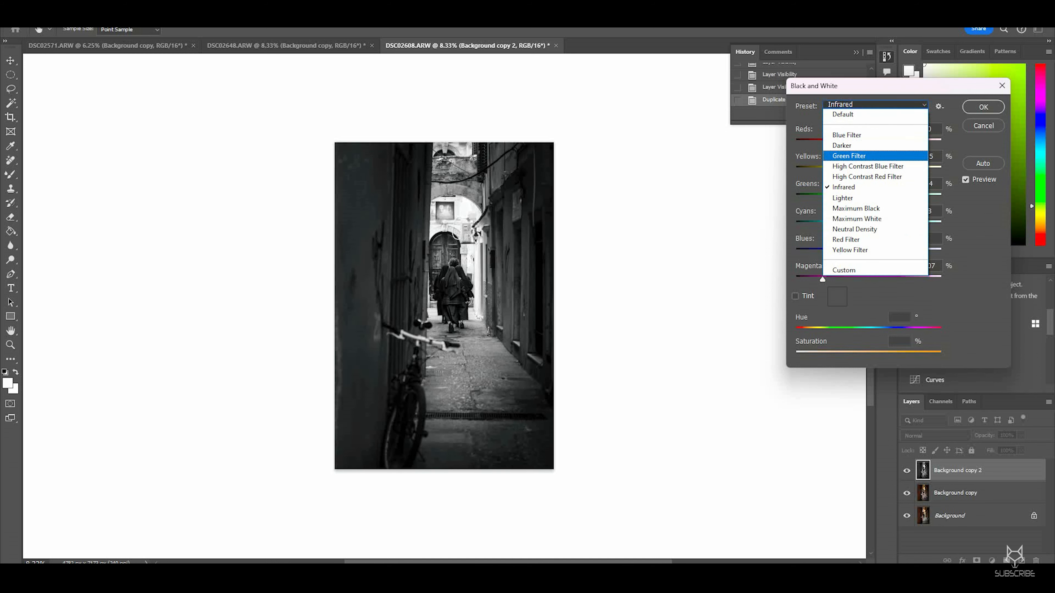
pyautogui.click(868, 196)
pyautogui.click(876, 105)
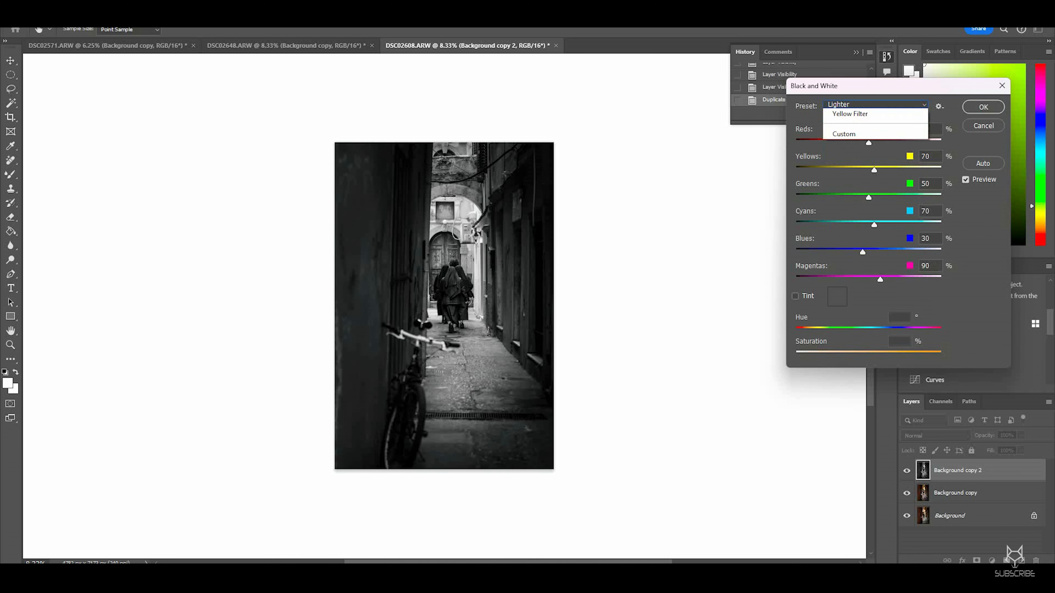
pyautogui.click(868, 206)
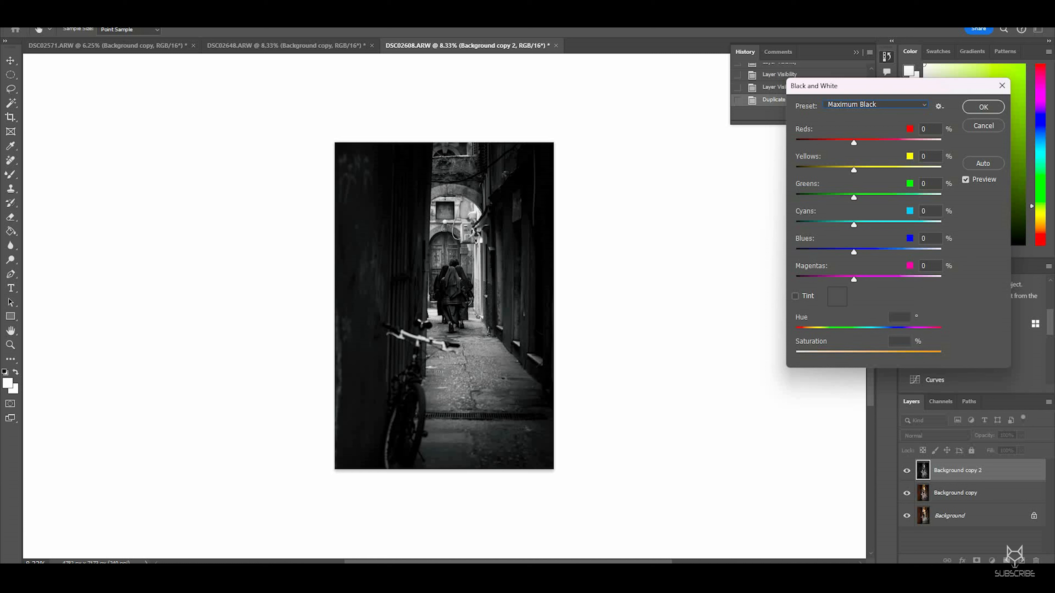
pyautogui.click(876, 106)
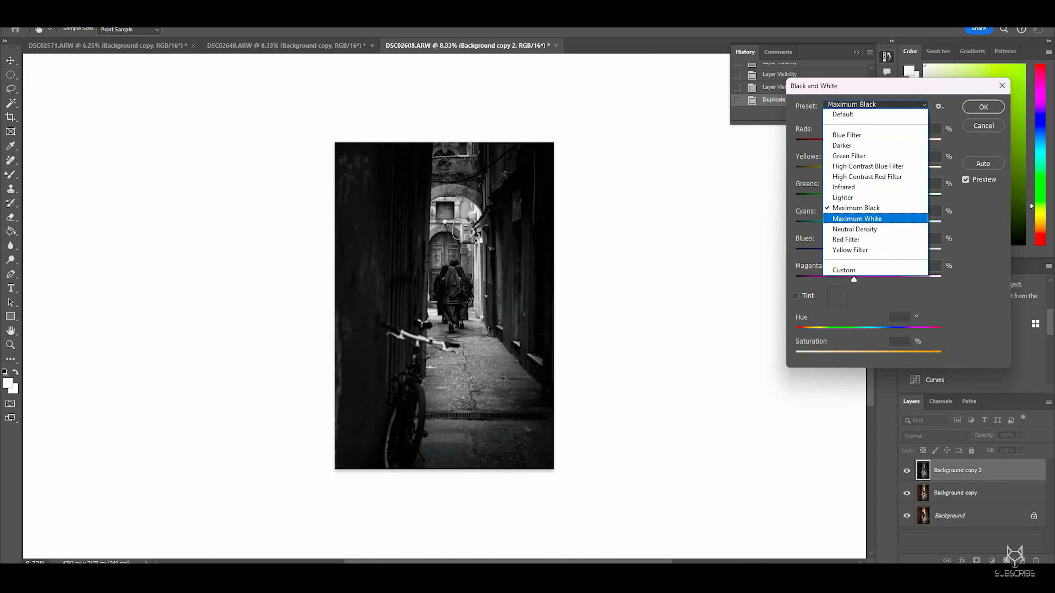
pyautogui.click(875, 219)
pyautogui.click(876, 106)
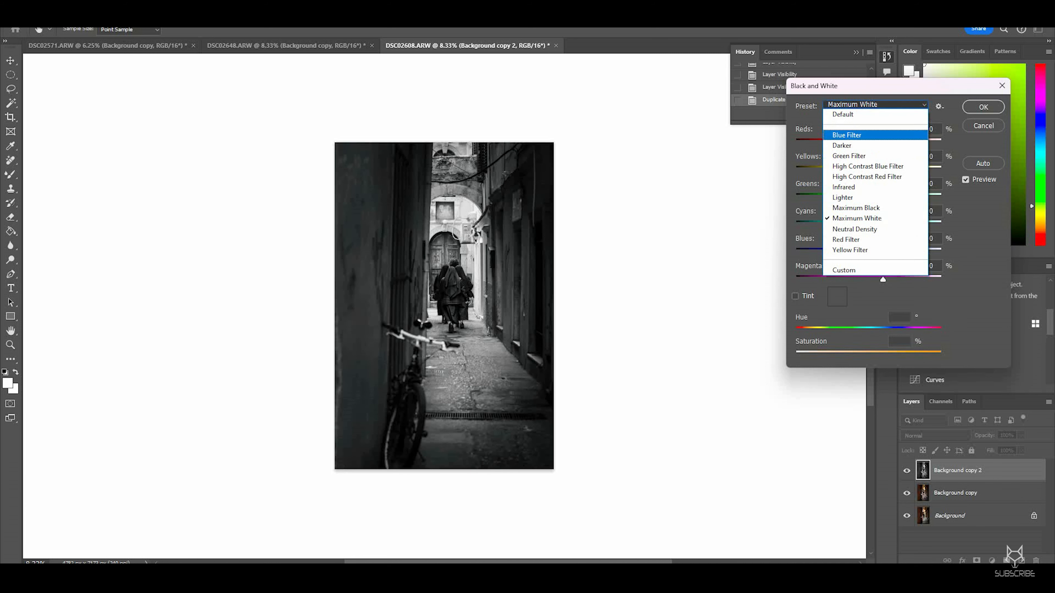
pyautogui.click(874, 229)
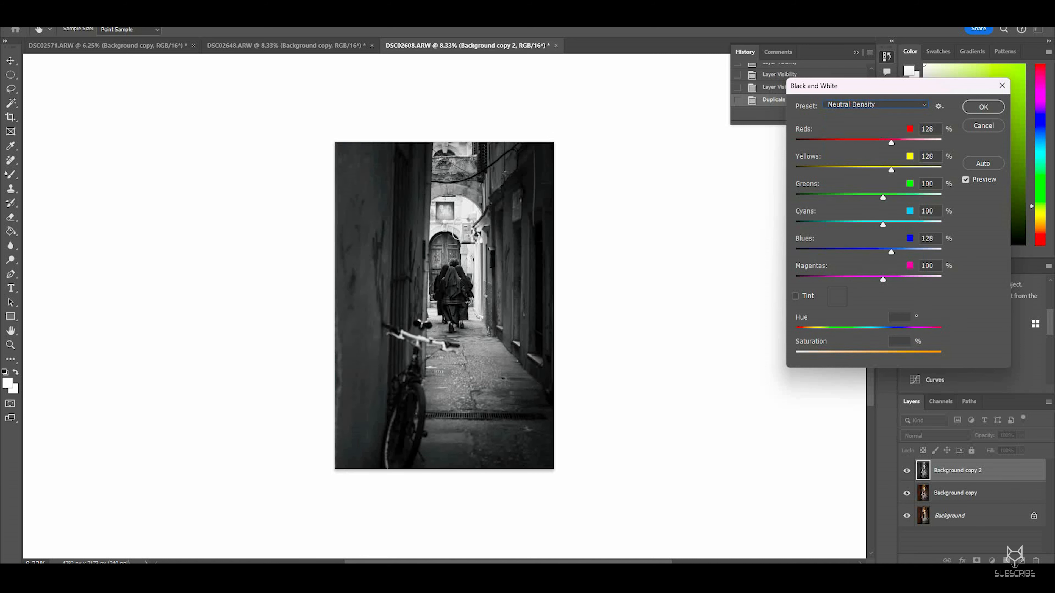
pyautogui.click(876, 106)
pyautogui.click(875, 238)
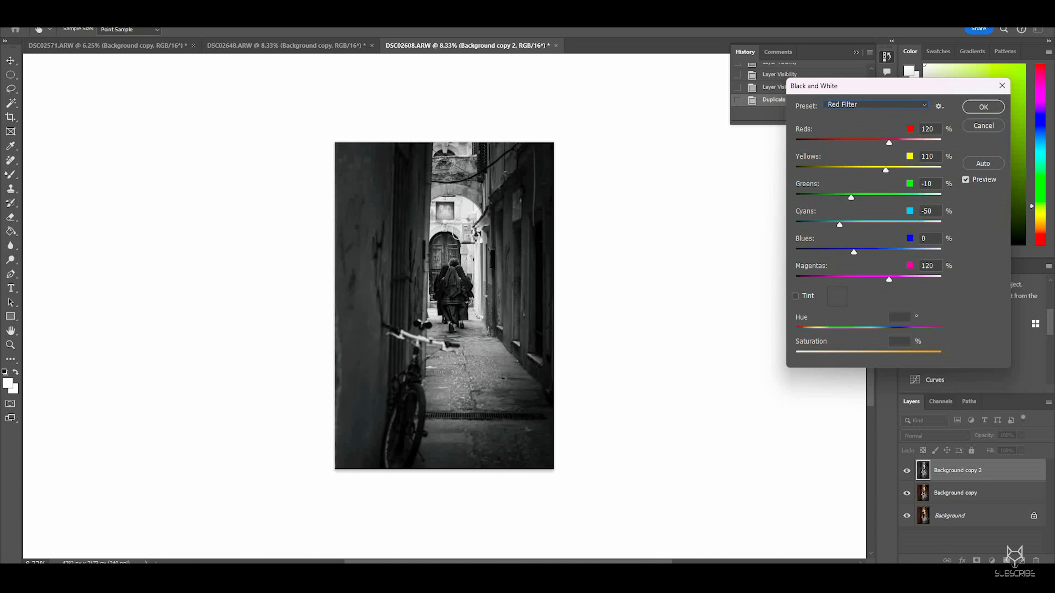
pyautogui.click(876, 105)
pyautogui.click(874, 249)
# Step: Pick the High Contrast Blue Filter preset and adjust Blues to 128, Greens to 0, Yellows to -25 and Reds to 21
pyautogui.click(876, 105)
pyautogui.click(874, 169)
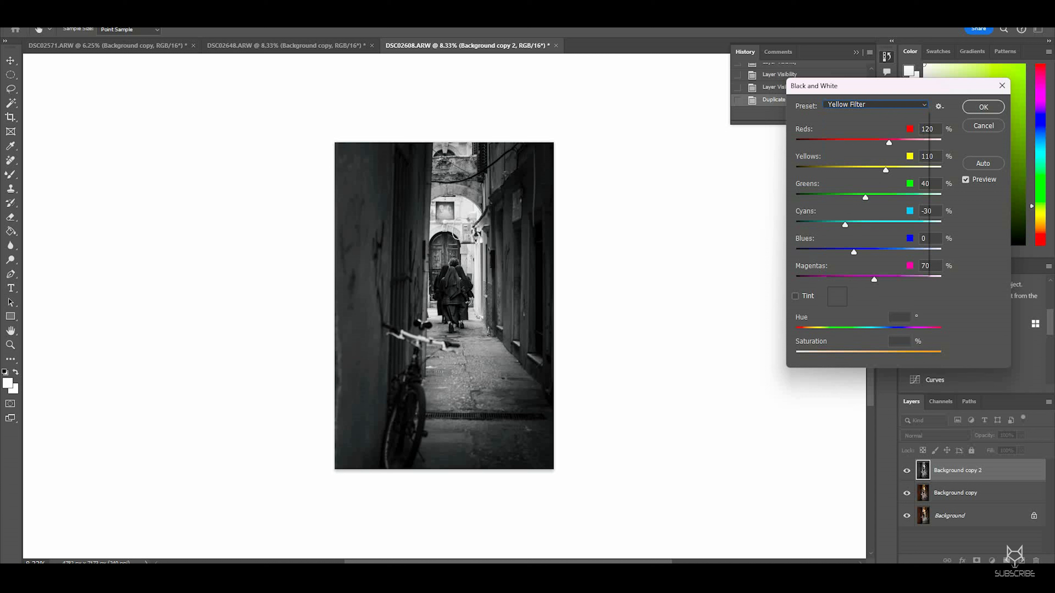
pyautogui.moveTo(897, 251)
pyautogui.mouseDown()
pyautogui.moveTo(876, 251)
pyautogui.moveTo(890, 251)
pyautogui.mouseUp()
pyautogui.moveTo(839, 170); pyautogui.dragTo(854, 197)
pyautogui.moveTo(839, 143); pyautogui.dragTo(846, 170)
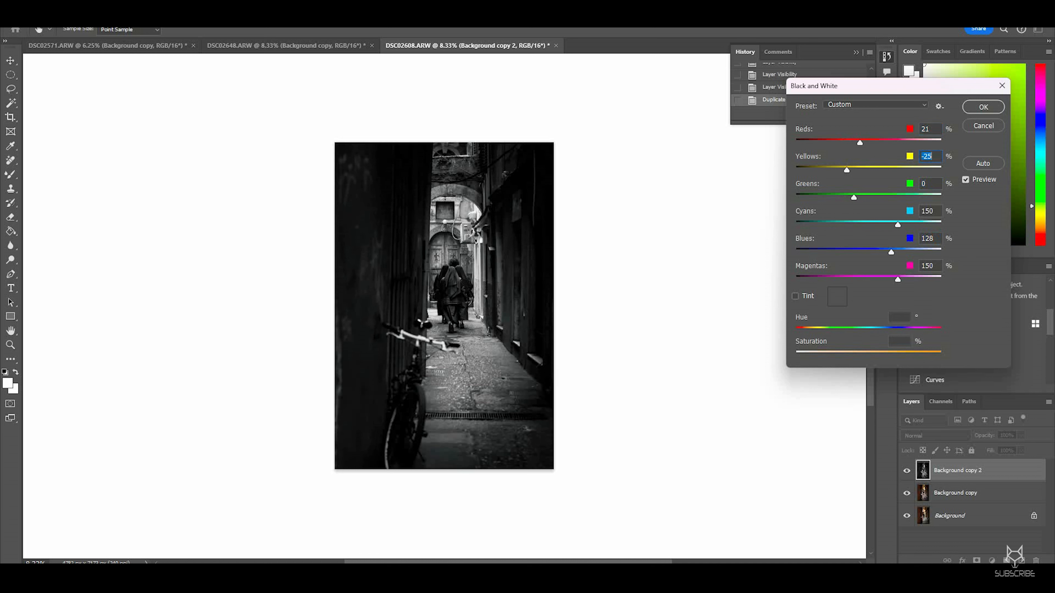
# Step: Toggle the preview to compare the black-and-white conversion with the colour image, then apply it
pyautogui.click(965, 180)
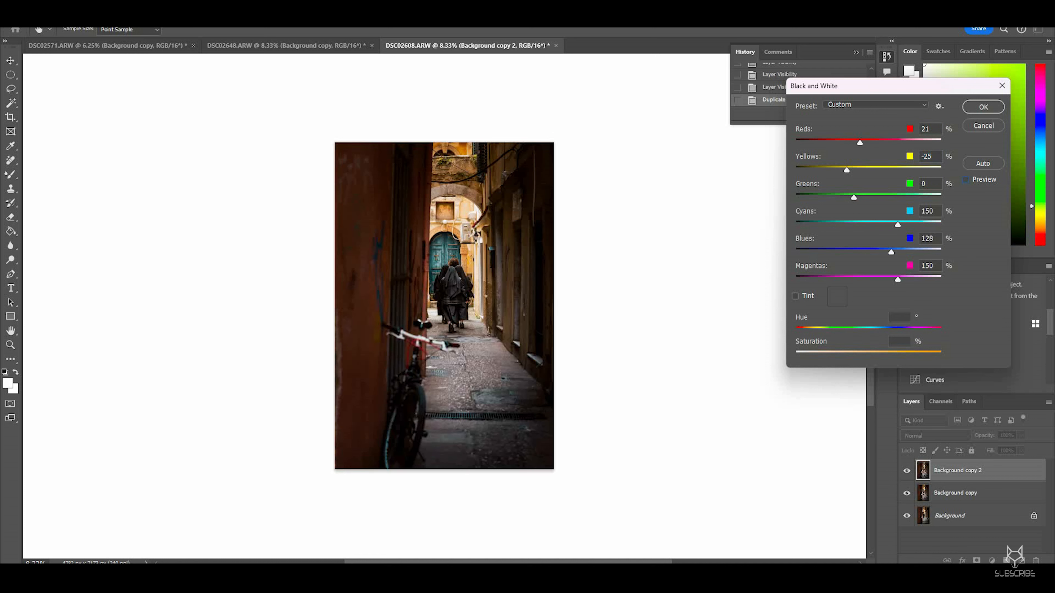
pyautogui.click(966, 180)
pyautogui.click(966, 180)
pyautogui.click(966, 179)
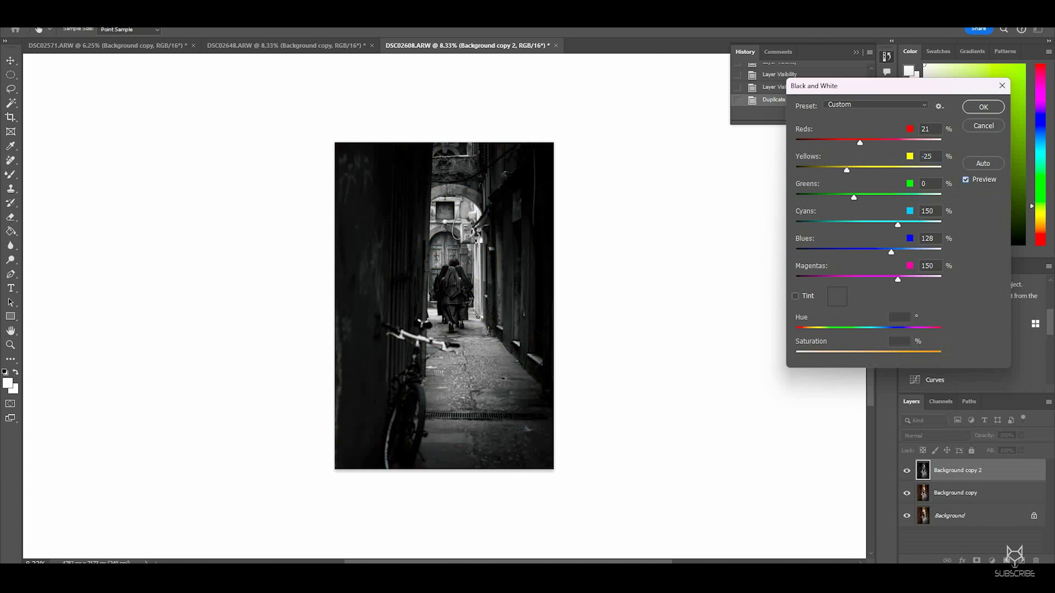
pyautogui.click(966, 180)
pyautogui.click(965, 179)
pyautogui.click(982, 107)
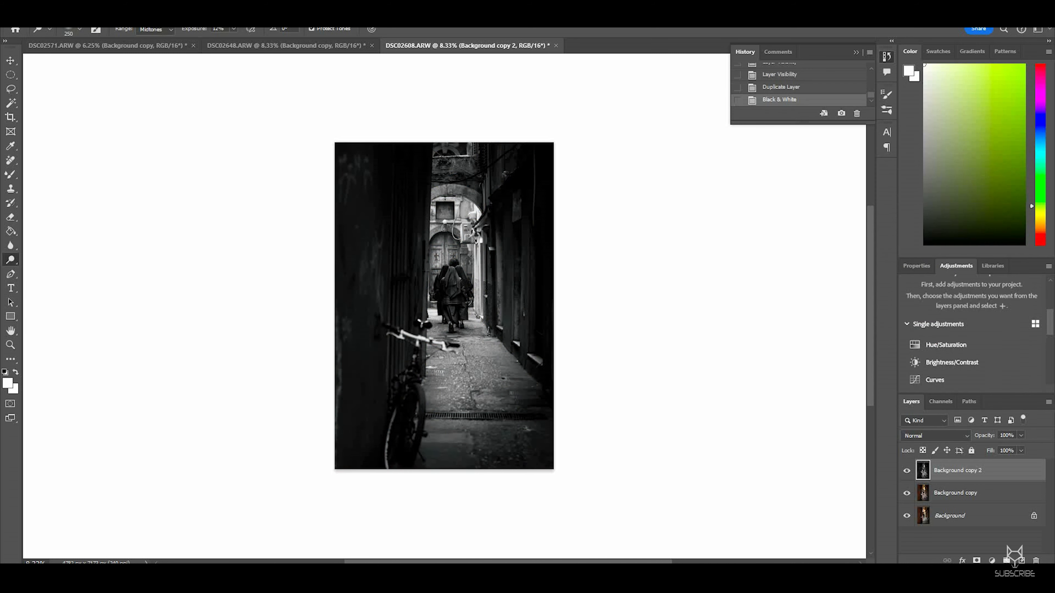
# Step: Zoom in to examine the black-and-white layer up close and zoom back out
pyautogui.hotkey('ctrl', '+')
pyautogui.hotkey('ctrl', '+')
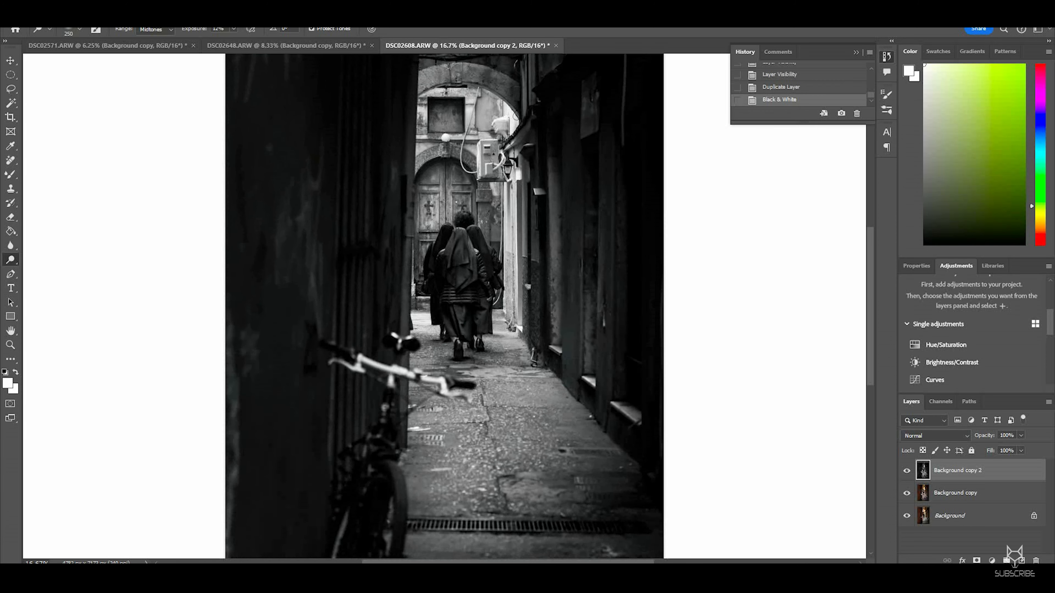
pyautogui.hotkey('ctrl', '-')
pyautogui.hotkey('ctrl', '-')
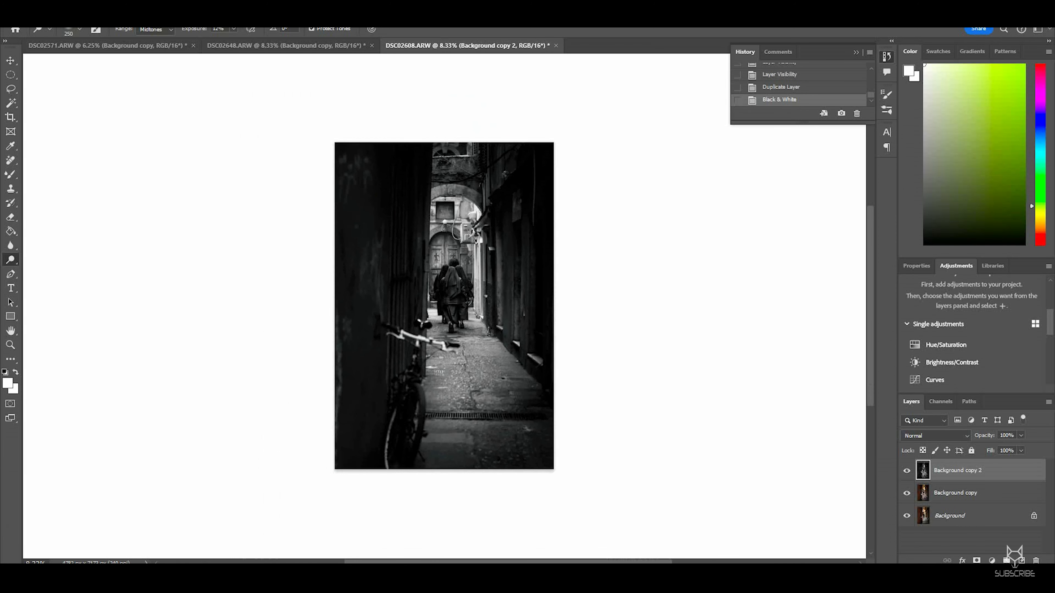